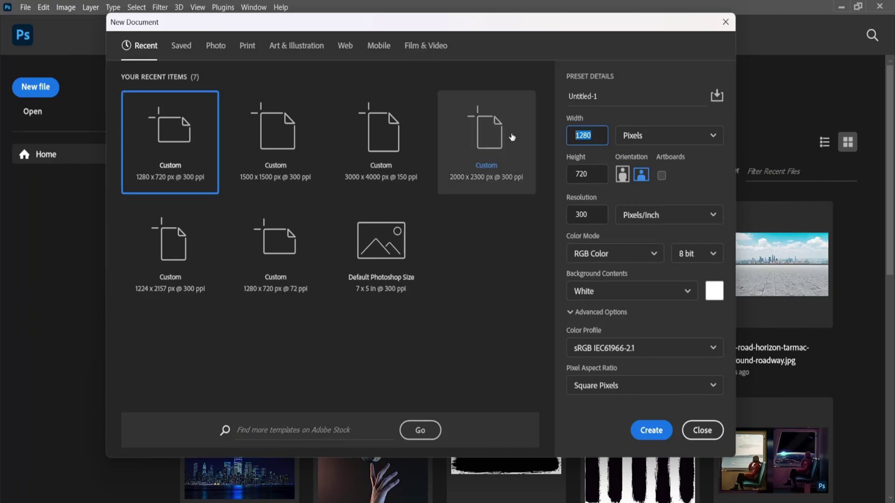
- Create a new 1080 × 1920 px document in portrait orientation
text(08)
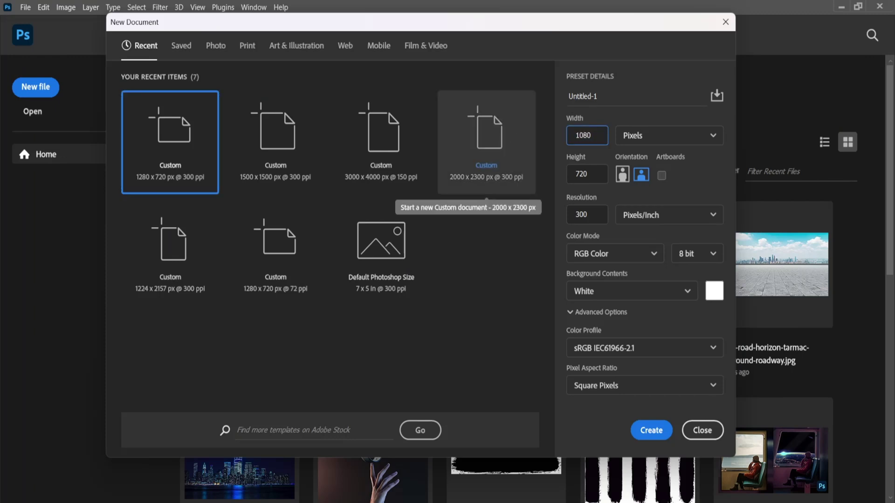
key(Tab)
text(1920)
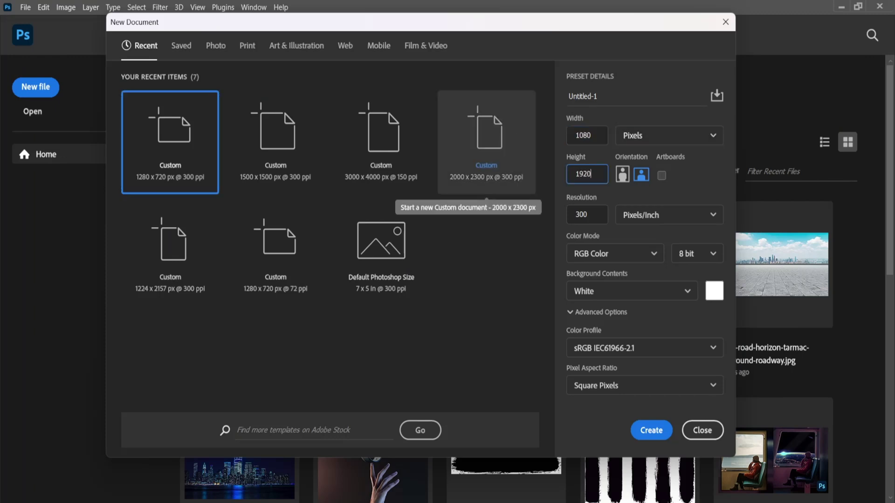
click(622, 173)
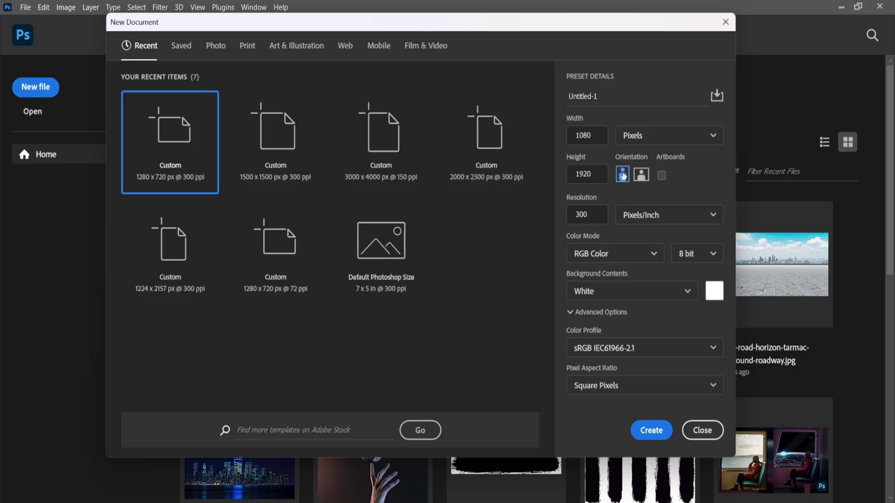
click(651, 430)
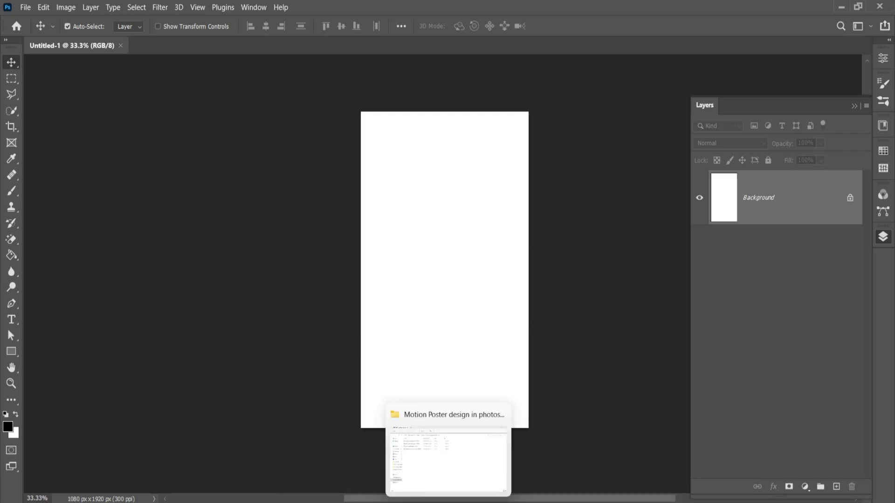
- Show the photo folder as thumbnails and place the yellow-hoodie photo, enlarged to fill the canvas
click(443, 433)
key(ctrl+shift+5)
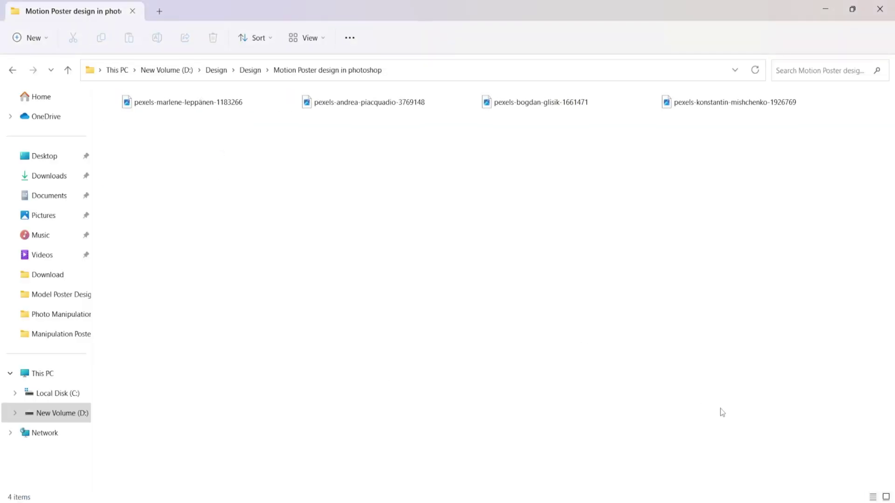
click(885, 497)
scroll(319, 222, up, 1)
scroll(256, 196, up, 1)
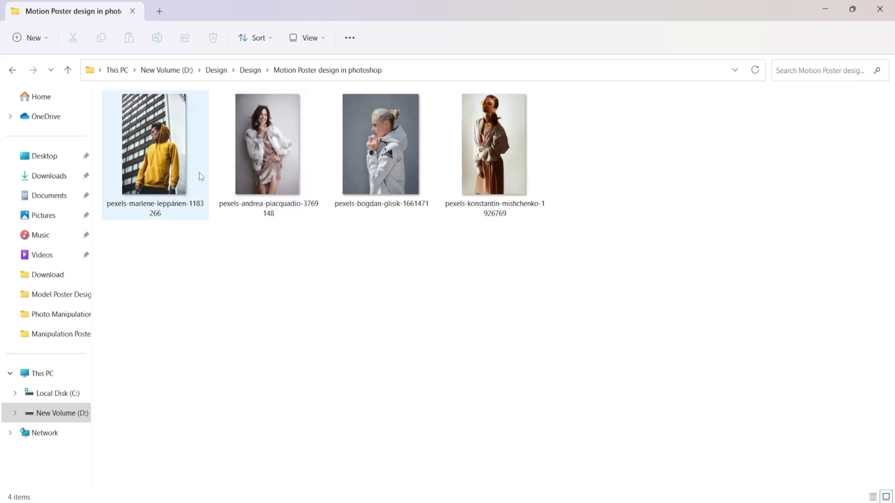
click(165, 157)
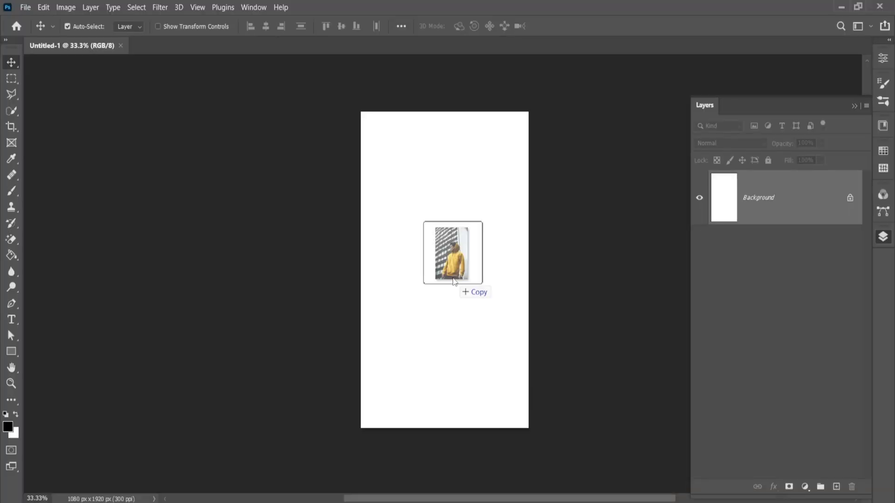
drag(165, 157, 452, 279)
drag(531, 271, 545, 271)
click(577, 26)
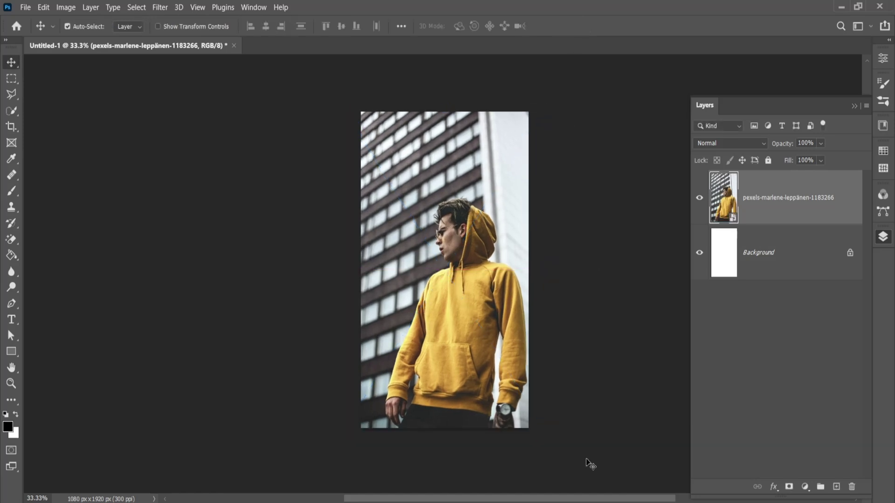
- Place the fur-coat photo on the canvas as its own layer
click(476, 457)
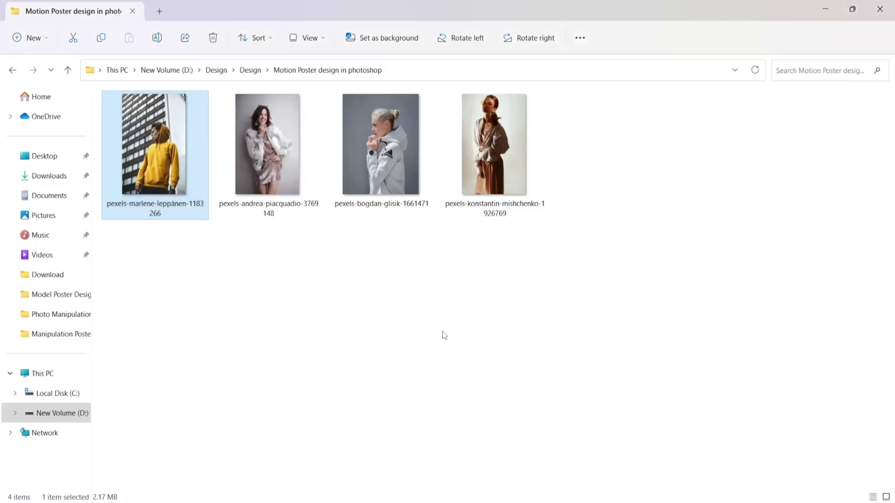
mouse_move(268, 149)
mouse_down()
mouse_move(454, 279)
mouse_move(548, 266)
mouse_up()
click(578, 28)
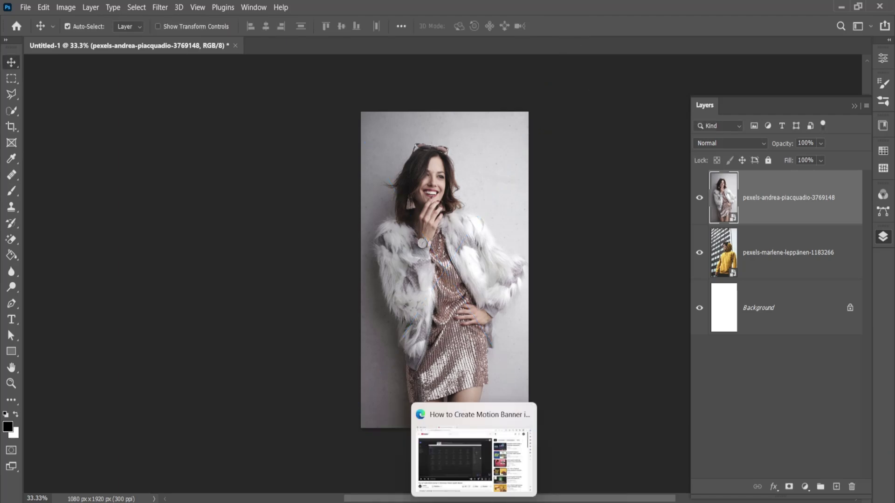
- Place the grey-hoodie photo, enlarged and shifted left to fill the canvas
click(452, 499)
mouse_move(380, 144)
mouse_down()
mouse_move(552, 498)
mouse_move(464, 216)
mouse_up()
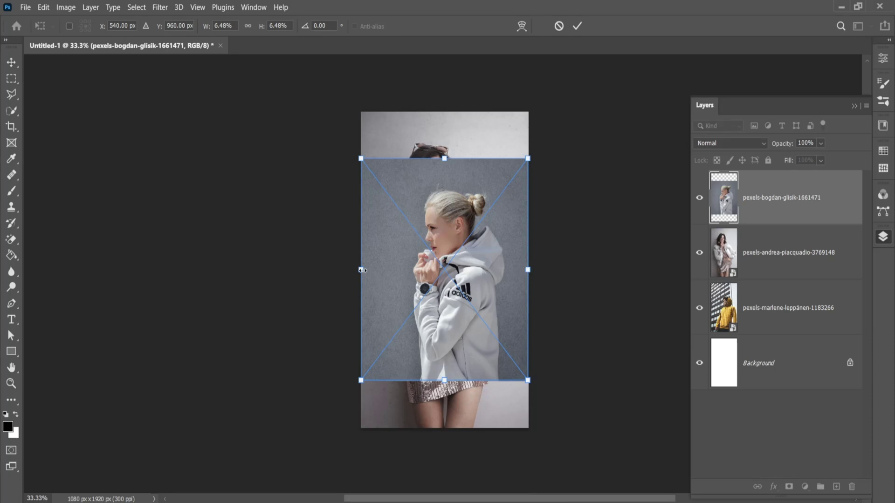
drag(362, 270, 327, 269)
drag(511, 267, 495, 267)
click(576, 26)
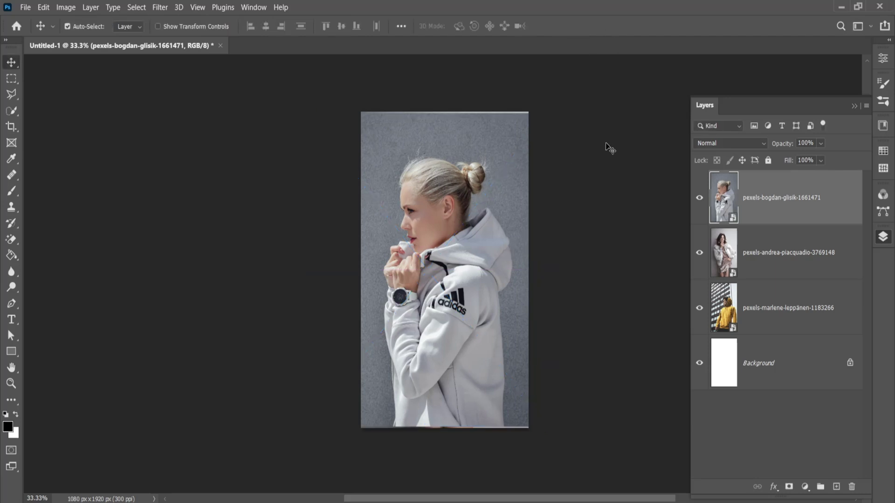
- Rescale the grey-hoodie photo so it covers every edge of the canvas
key(ctrl+t)
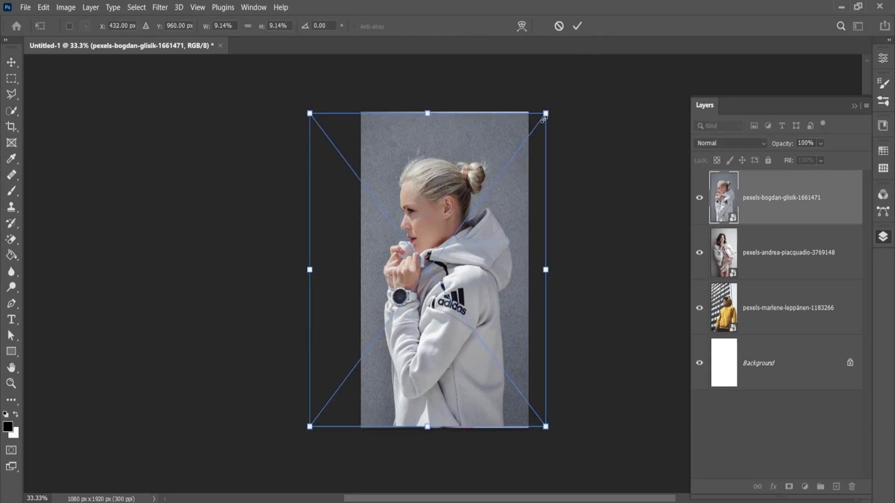
drag(544, 111, 548, 109)
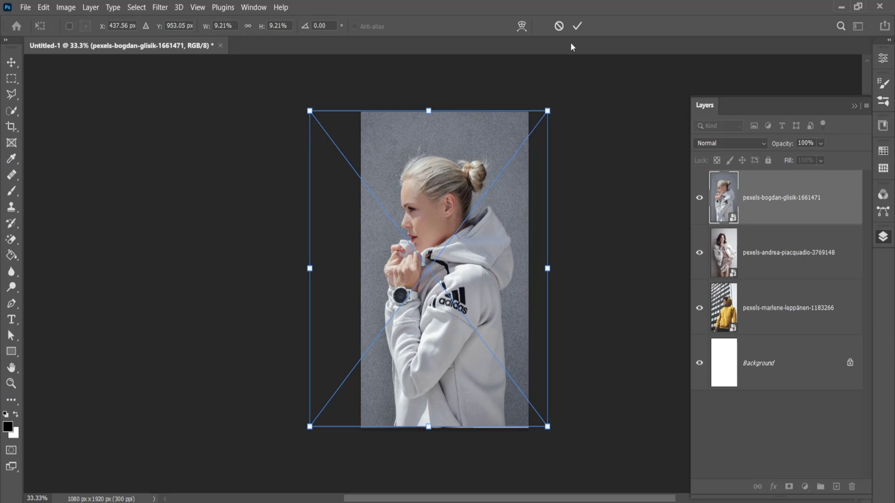
click(579, 32)
key(ctrl+r)
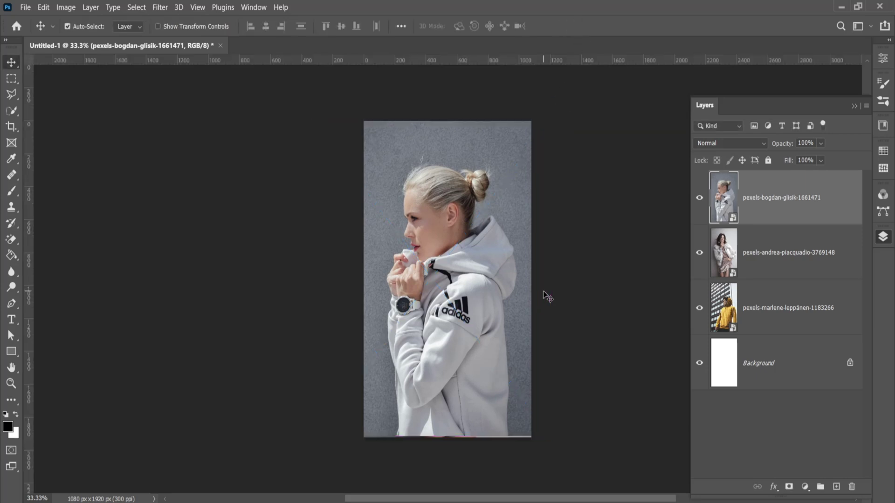
key(ctrl+r)
key(ctrl+t)
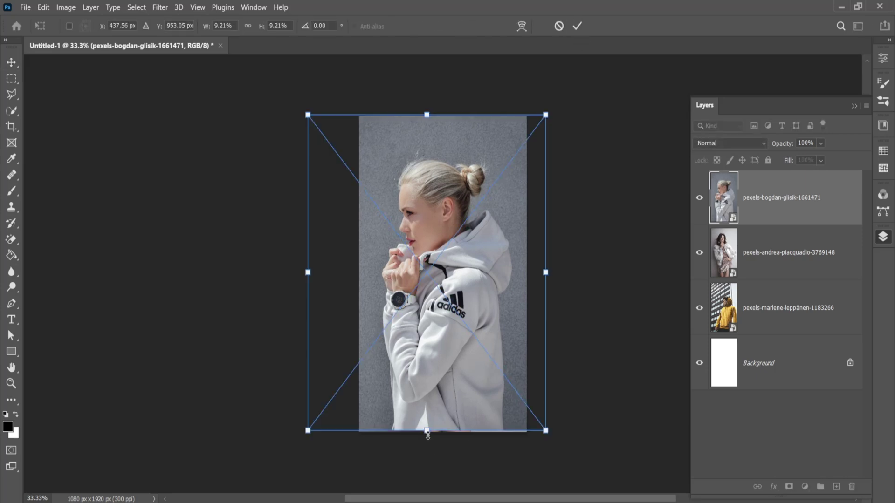
drag(427, 431, 428, 436)
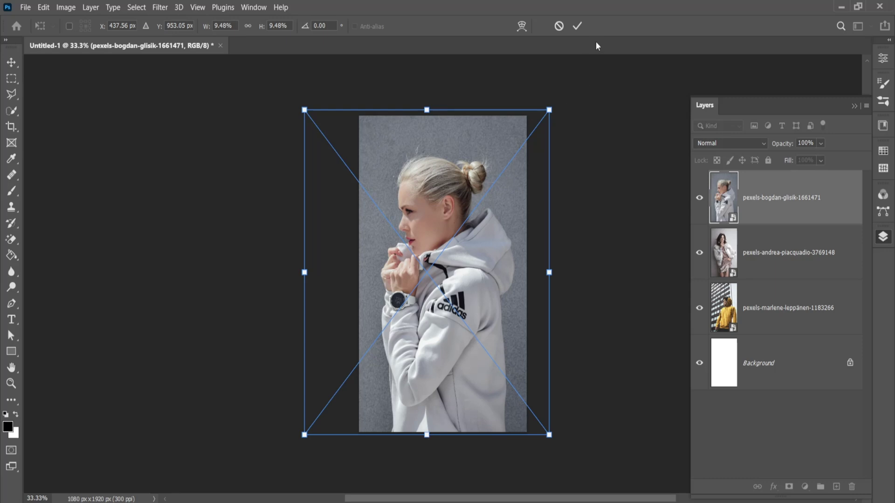
click(577, 26)
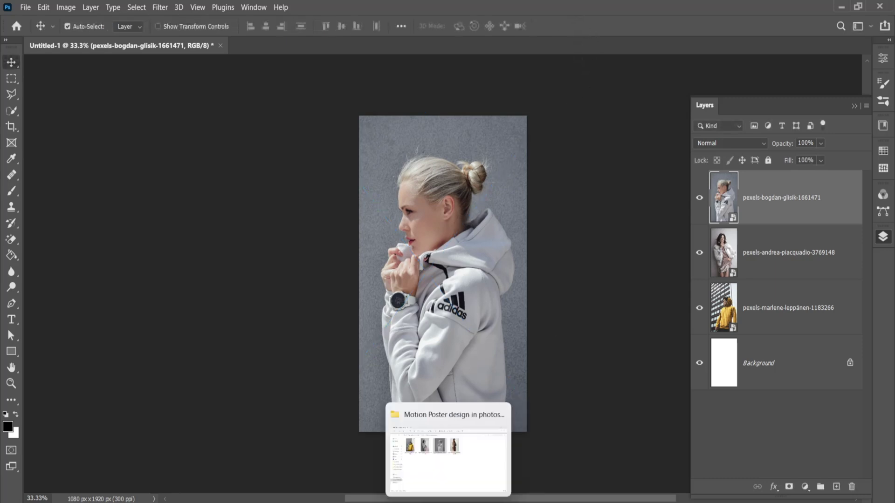
- Place the sunglasses photo, enlarged and nudged down and right to fill the canvas
click(447, 447)
mouse_move(493, 149)
mouse_down()
mouse_move(554, 500)
mouse_move(471, 297)
mouse_up()
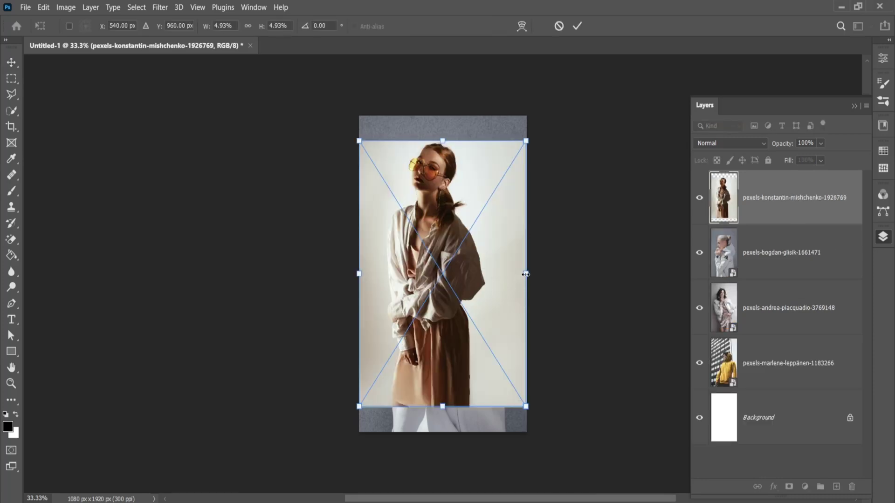
drag(527, 274, 542, 269)
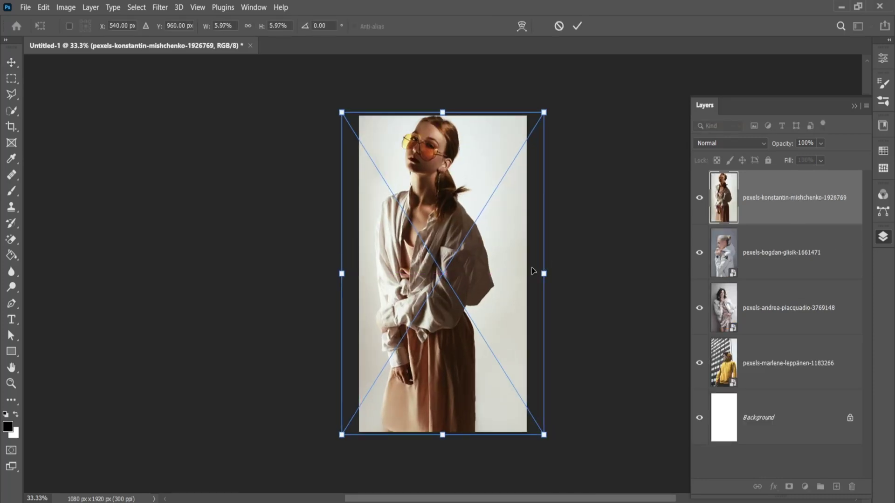
key(shift+Down)
key(Down)
key(Down)
key(Down)
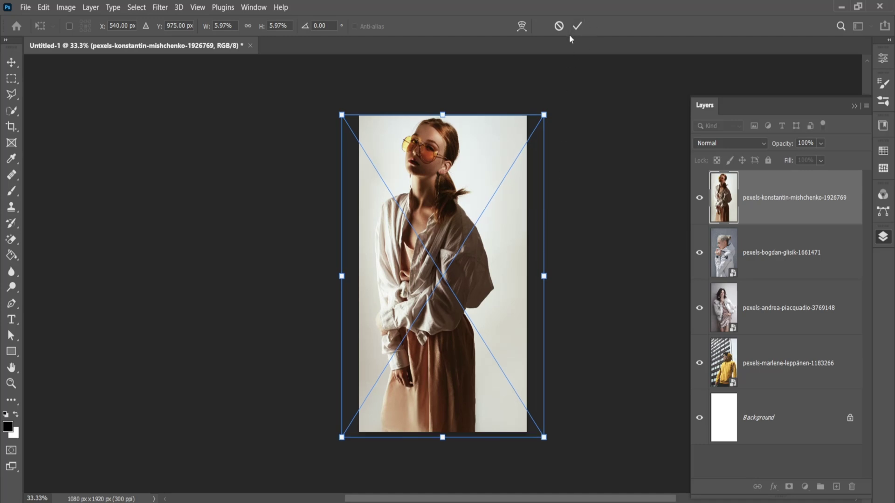
key(shift+Right)
key(shift+Right)
key(shift+Right)
key(shift+Right)
key(shift+Right)
key(shift+Right)
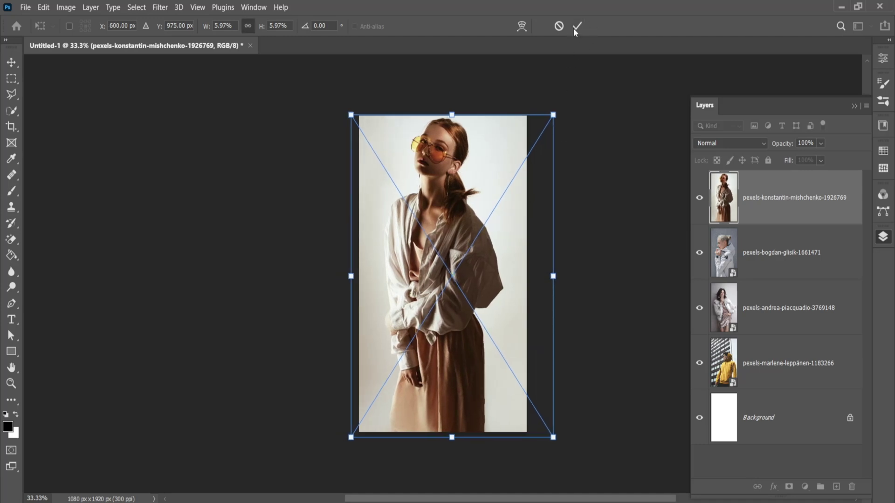
click(578, 26)
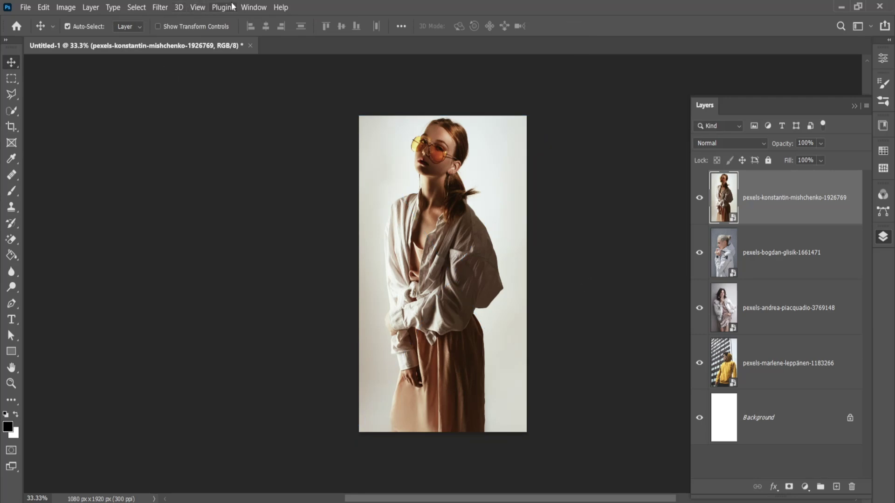
- Convert the photo layers into a video timeline and merge the clips into two video groups
click(253, 7)
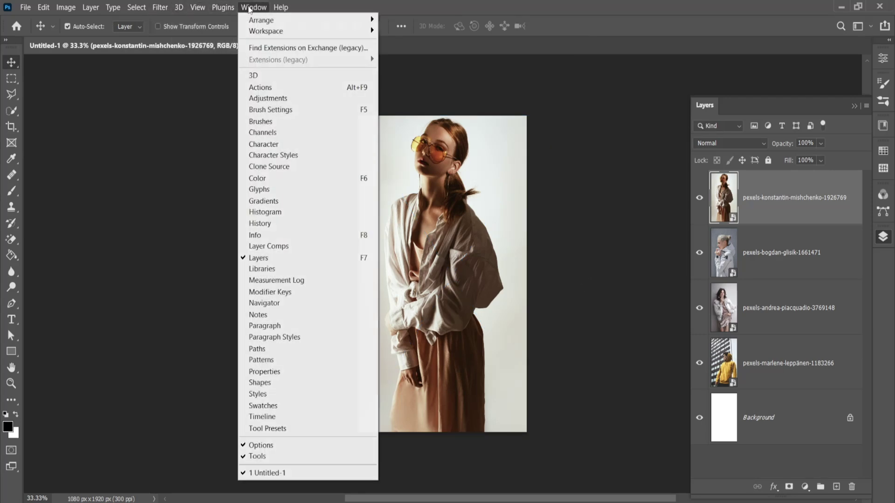
click(262, 416)
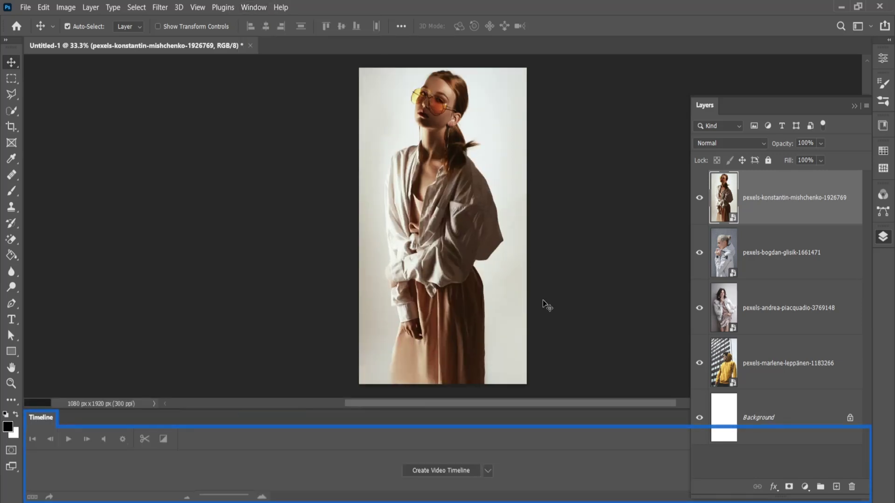
click(405, 471)
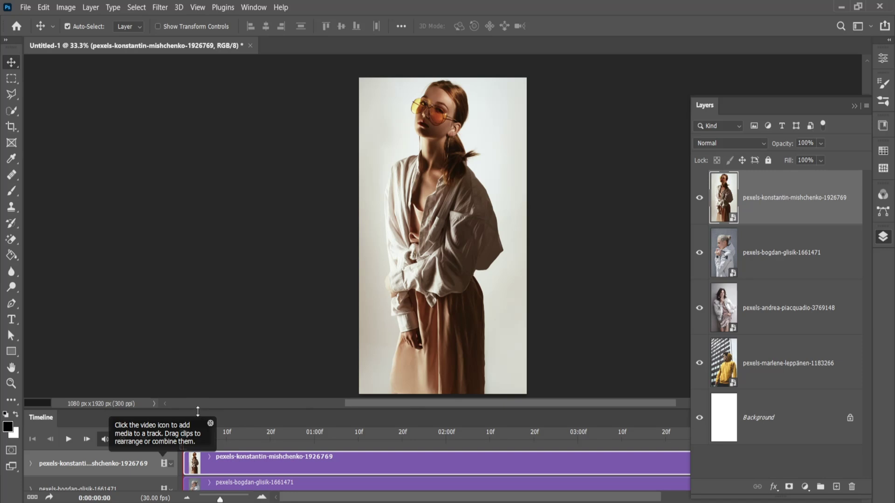
mouse_move(197, 411)
mouse_down()
mouse_move(227, 267)
mouse_move(251, 324)
mouse_up()
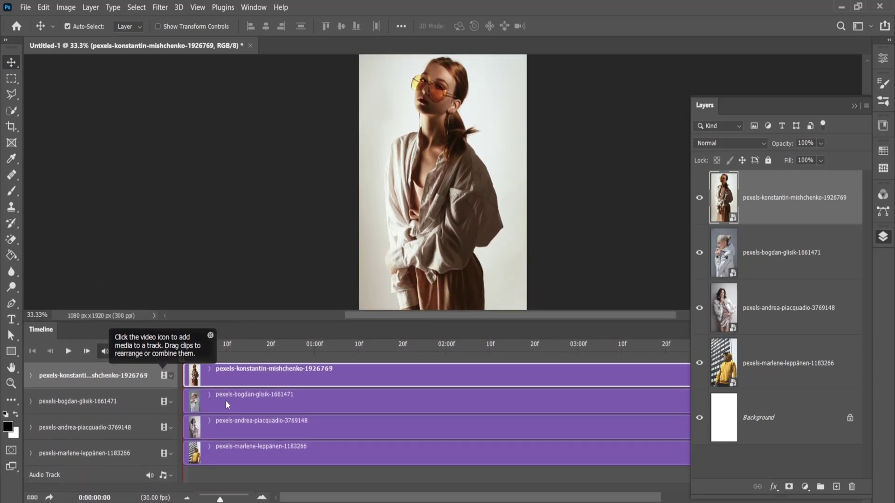
drag(217, 401, 508, 375)
mouse_move(406, 393)
mouse_down()
mouse_move(279, 376)
mouse_move(328, 366)
mouse_move(403, 382)
mouse_up()
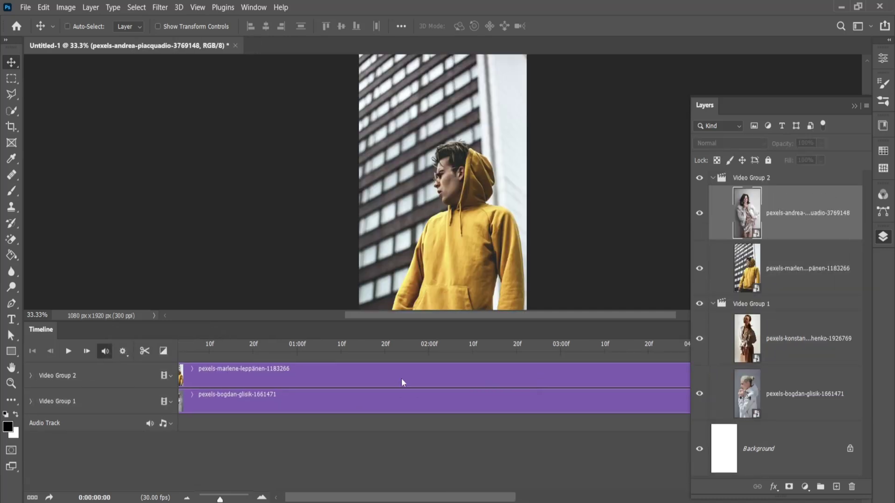
- Move the konstantin and bogdan clips into Video Group 2 after the andrea clip
scroll(404, 378, right, 5)
scroll(408, 396, right, 5)
scroll(413, 392, right, 5)
scroll(414, 392, right, 5)
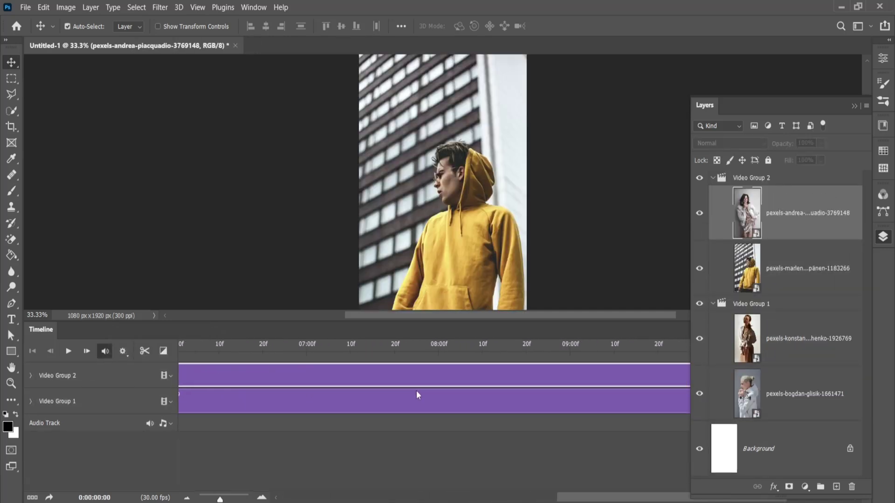
scroll(417, 395, right, 5)
drag(399, 396, 464, 382)
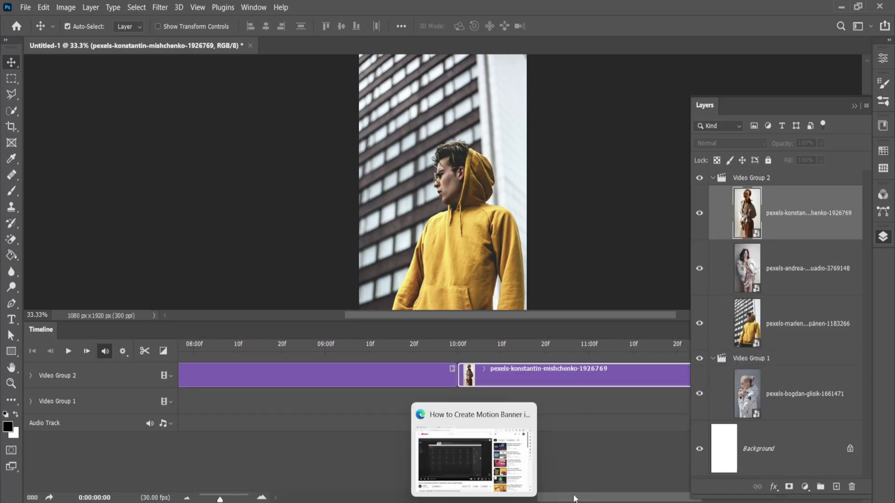
drag(574, 499, 222, 457)
mouse_move(220, 401)
mouse_down()
mouse_move(504, 412)
mouse_move(640, 491)
mouse_up()
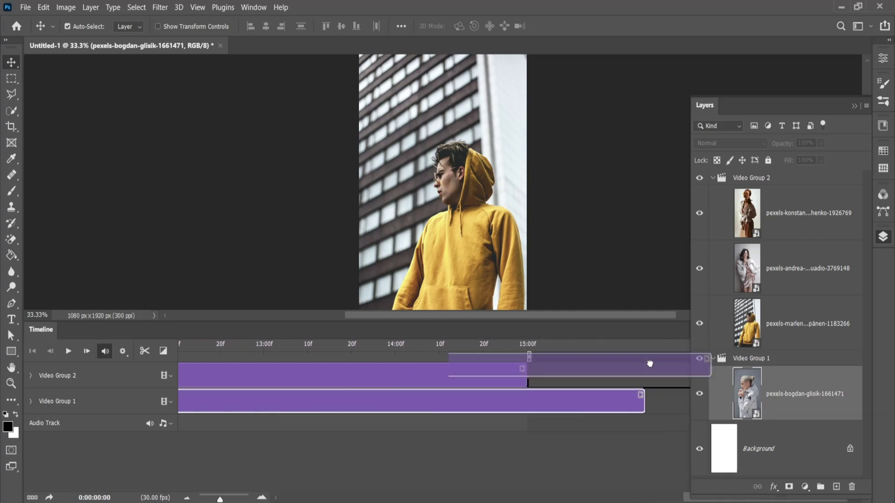
drag(640, 491, 427, 360)
- Shorten the konstantin and andrea clips and adjust the bogdan clip's end
drag(523, 382, 262, 383)
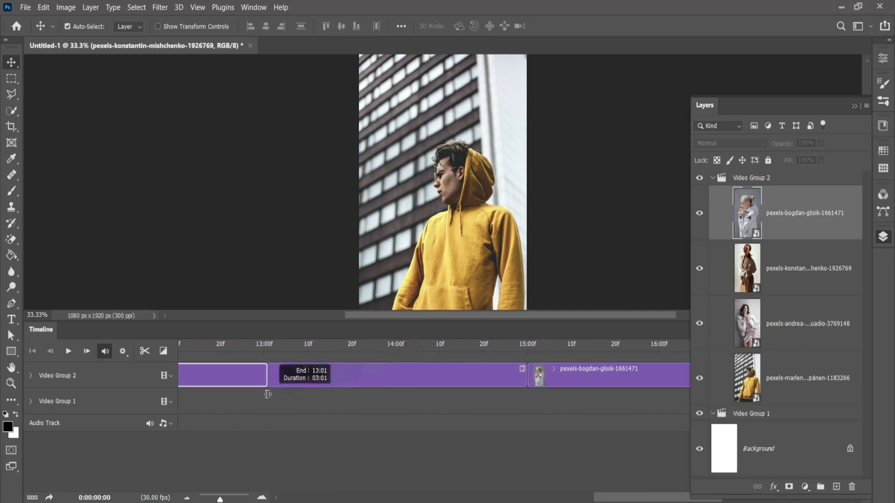
click(625, 382)
click(558, 346)
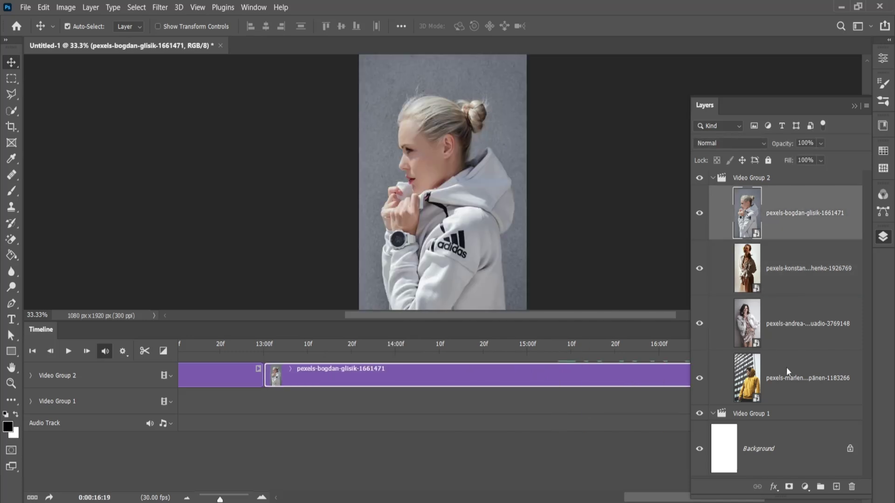
drag(689, 375, 205, 388)
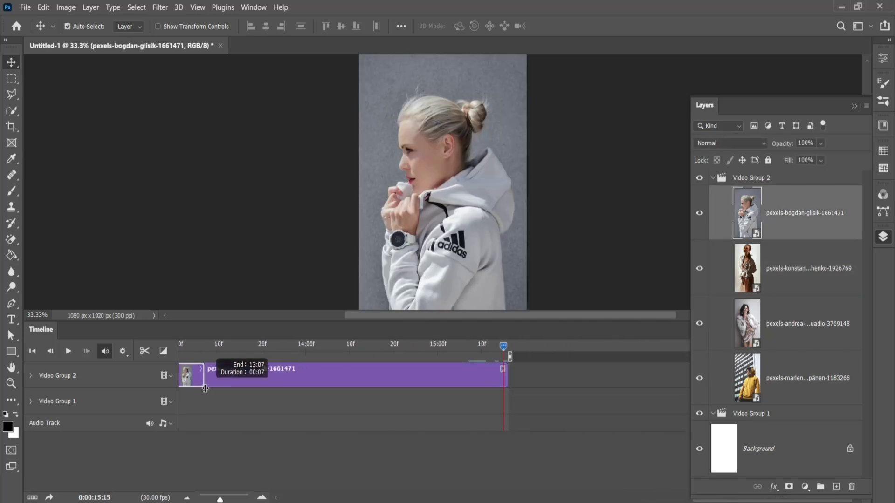
mouse_move(205, 388)
mouse_down()
mouse_move(621, 382)
mouse_move(612, 382)
mouse_up()
click(350, 385)
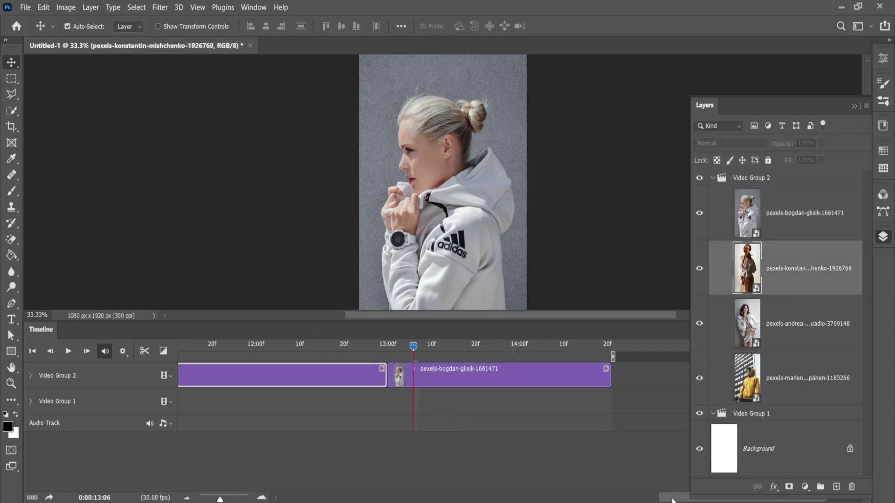
drag(673, 501, 625, 500)
drag(581, 379, 408, 387)
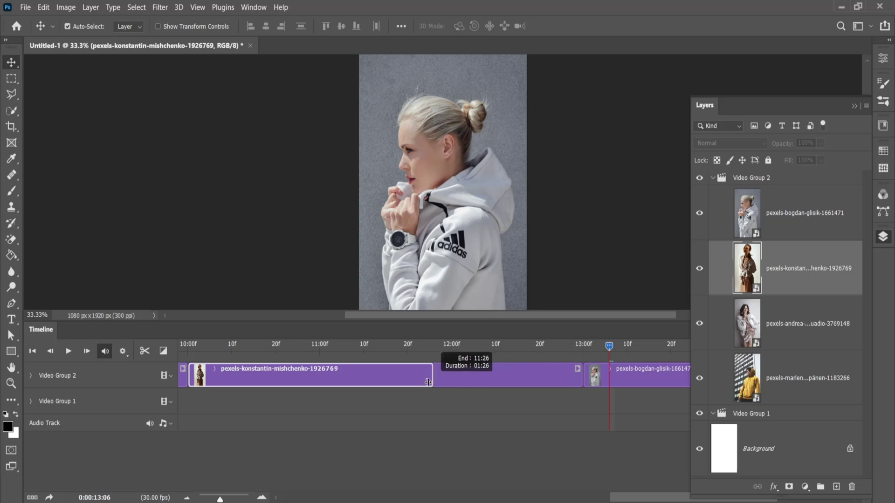
drag(637, 496, 544, 497)
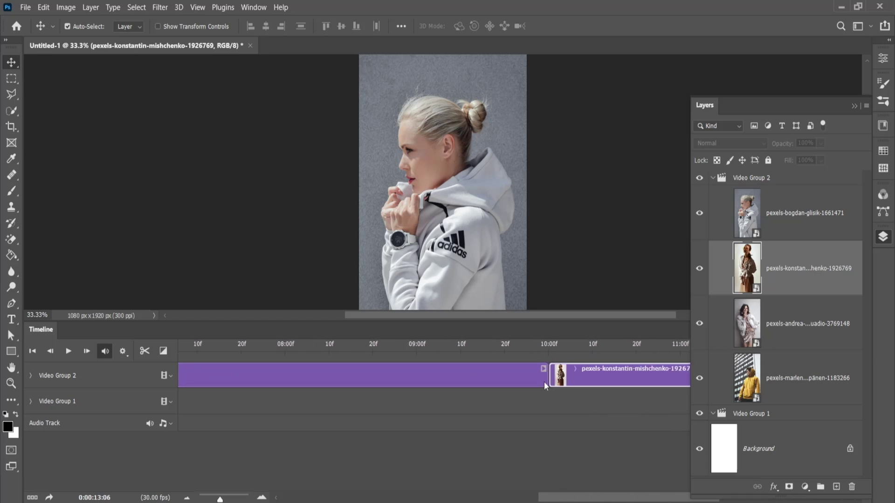
drag(544, 380, 504, 381)
- Fine-tune clip end points so all four clips run in sequence, about three seconds each
drag(593, 498, 381, 497)
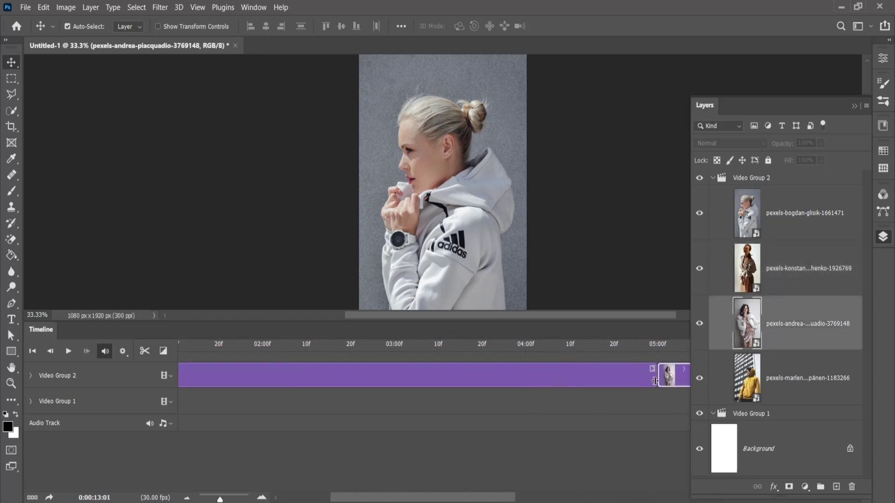
drag(654, 381, 615, 381)
mouse_move(466, 497)
mouse_down()
mouse_move(404, 496)
mouse_move(467, 498)
mouse_up()
drag(612, 377, 377, 377)
scroll(606, 379, right, 10)
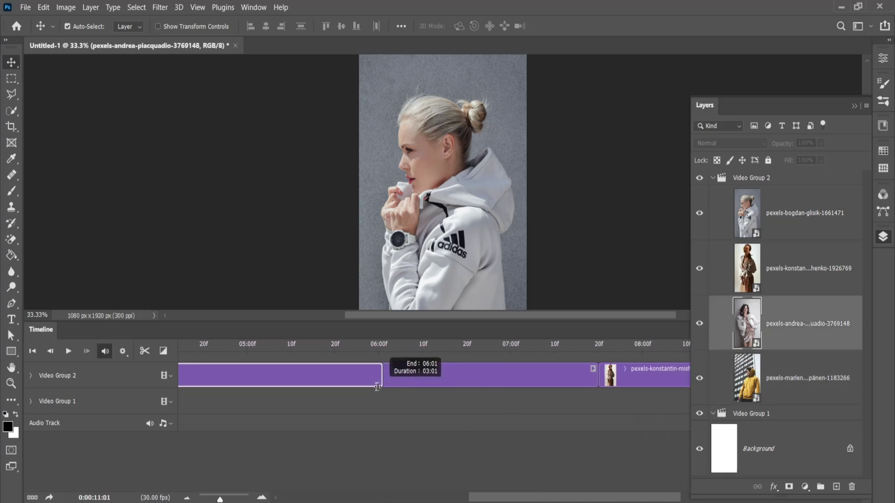
drag(619, 500, 668, 500)
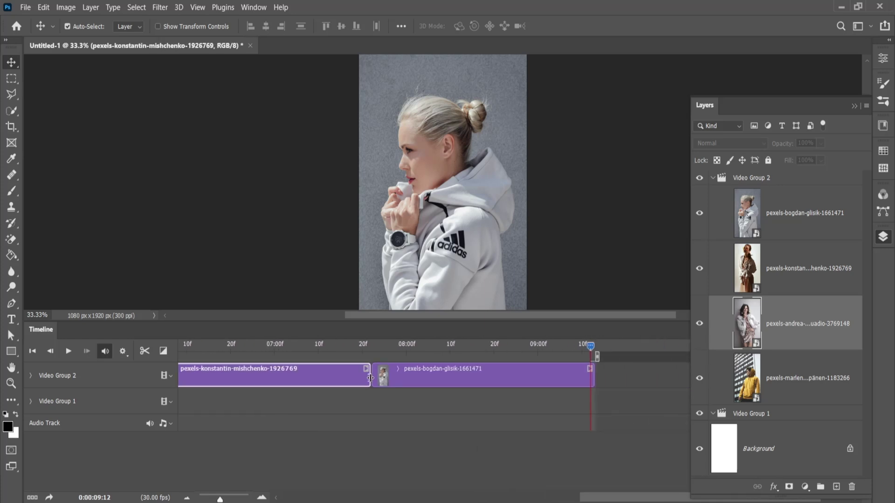
drag(373, 376, 537, 376)
drag(583, 497, 661, 497)
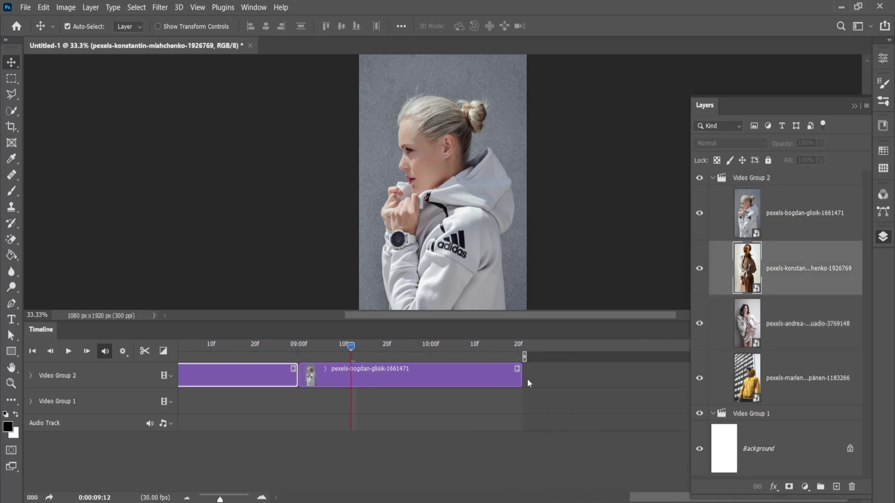
drag(519, 374, 671, 376)
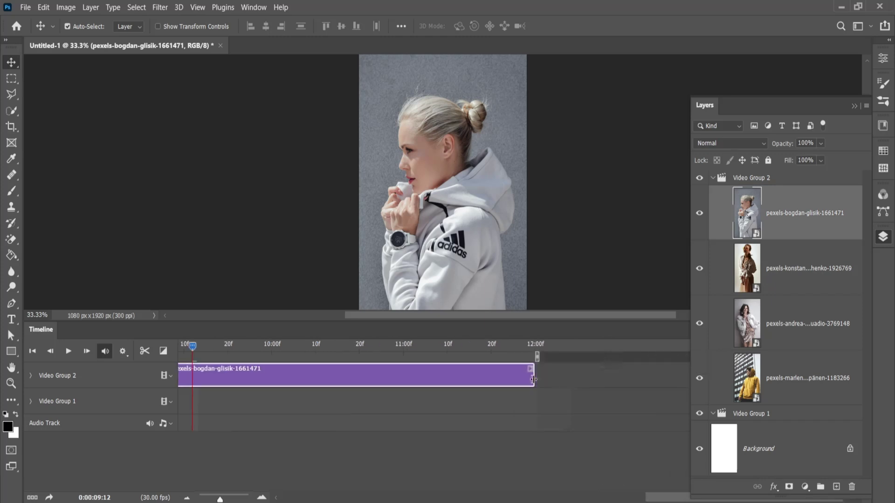
mouse_move(641, 494)
mouse_down()
mouse_move(369, 494)
mouse_move(279, 474)
mouse_up()
click(123, 351)
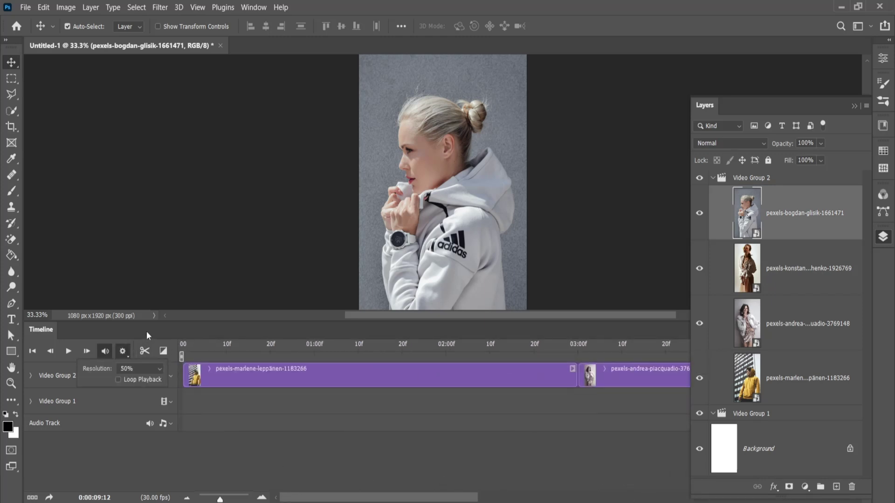
click(225, 367)
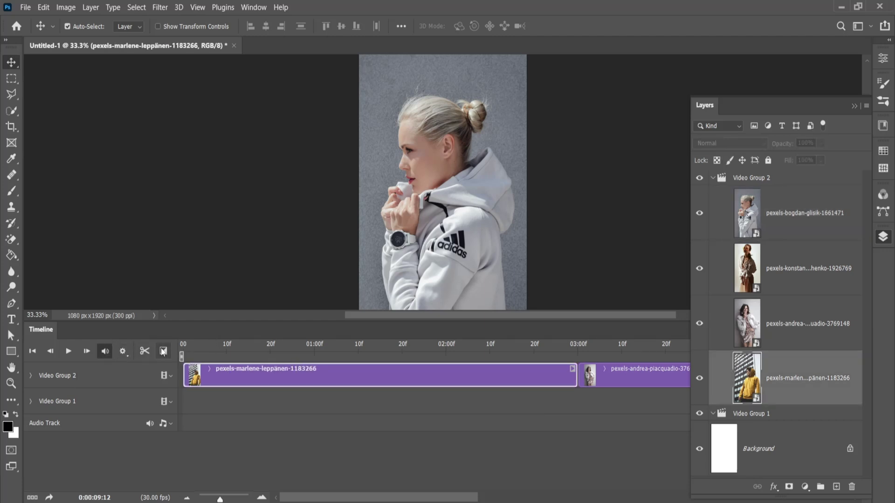
- Add a Cross Fade between the first two clips and zoom out to show all clips
click(163, 352)
click(190, 261)
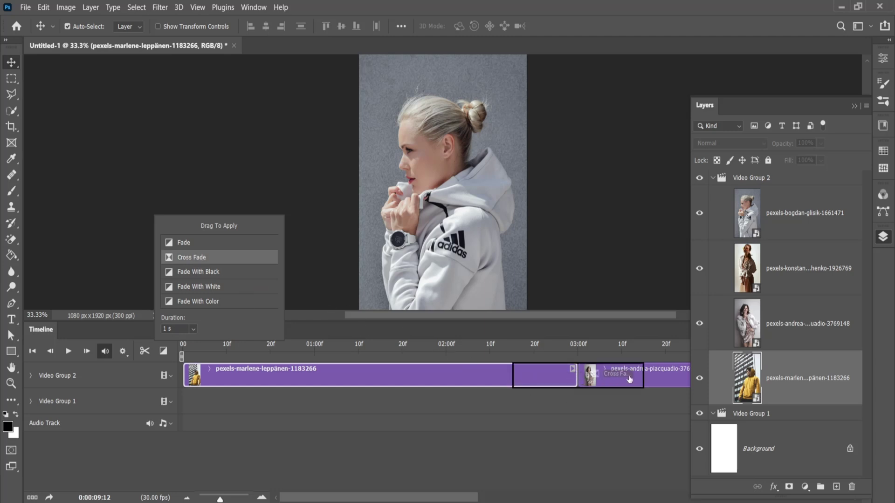
drag(259, 285, 591, 390)
scroll(566, 391, right, 4)
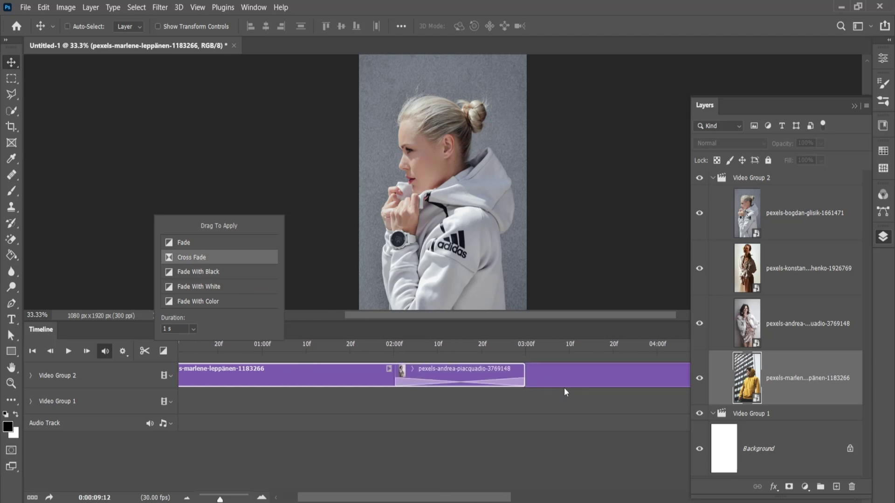
drag(227, 500, 211, 500)
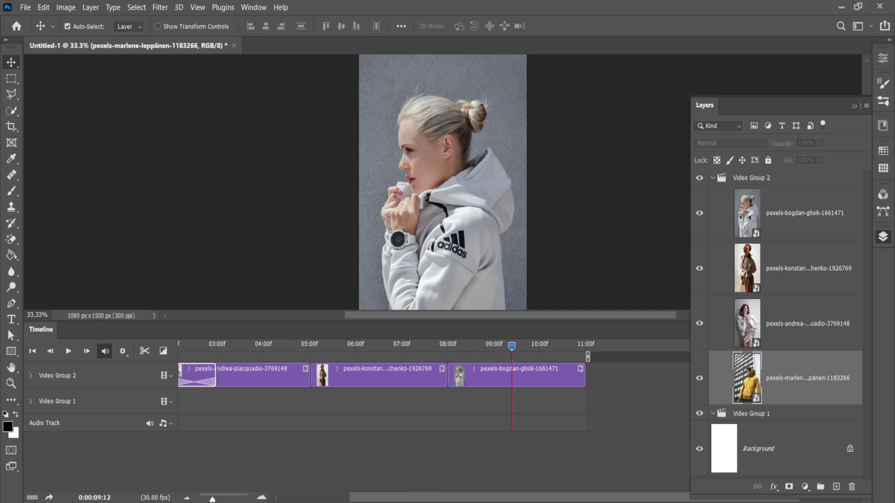
click(267, 382)
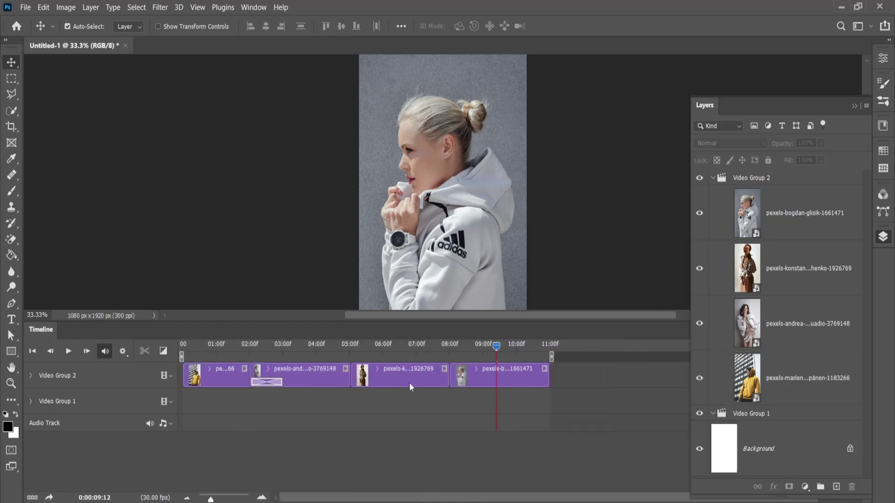
- Add Cross Fades at the second and third clip joins and preview the sequence
click(162, 350)
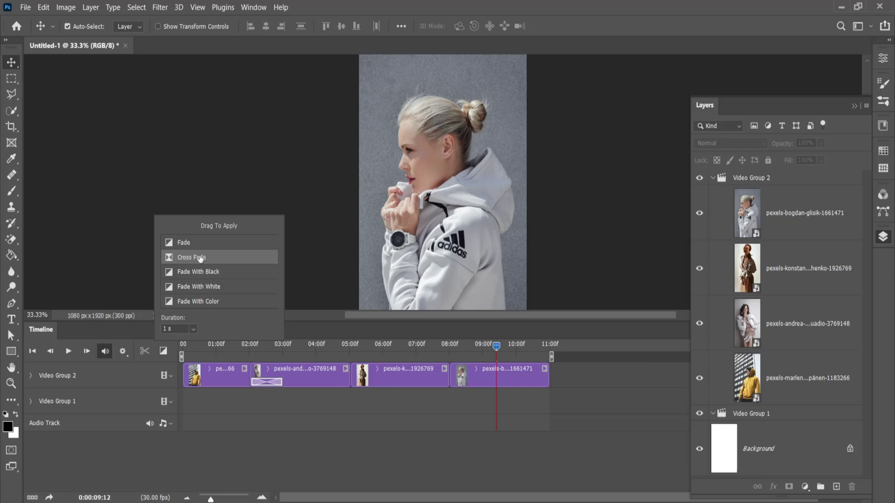
drag(200, 259, 450, 380)
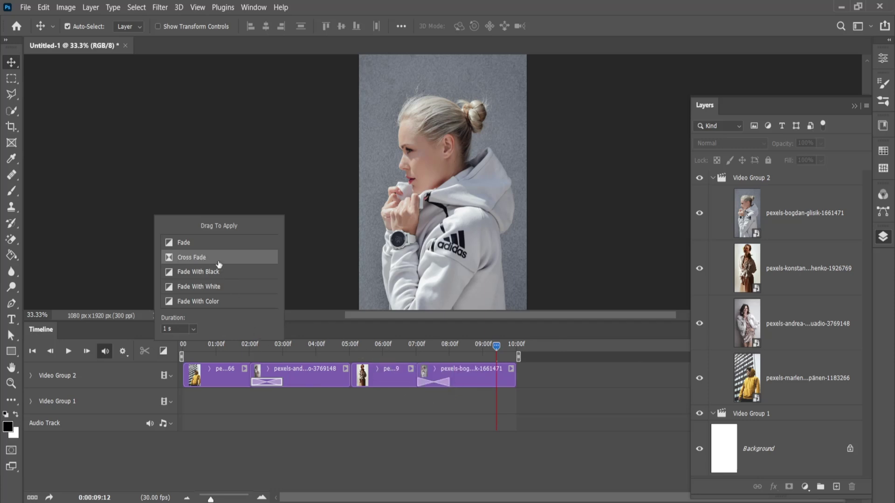
mouse_move(219, 264)
mouse_down()
mouse_move(367, 387)
mouse_move(343, 375)
mouse_up()
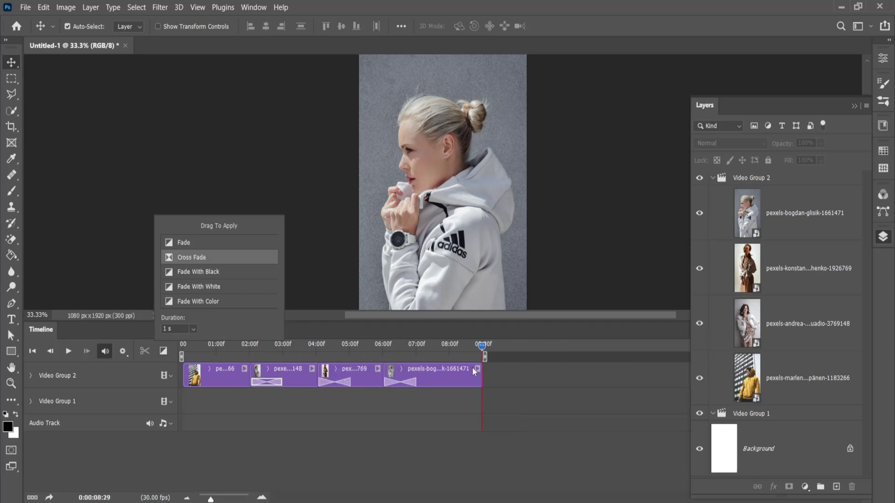
click(267, 354)
click(68, 352)
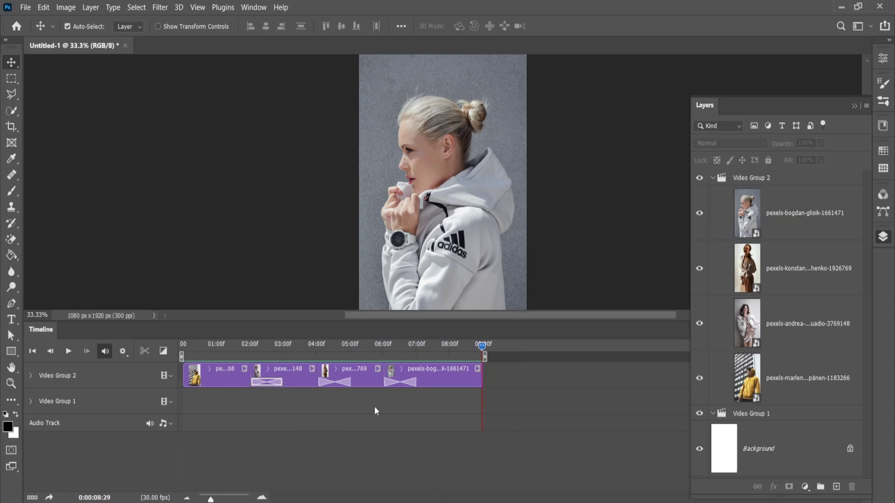
drag(416, 382, 442, 385)
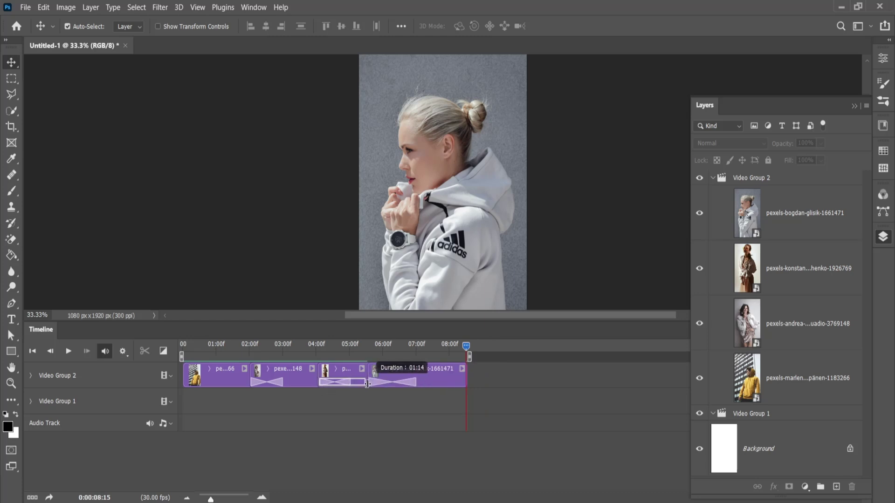
drag(350, 384, 371, 383)
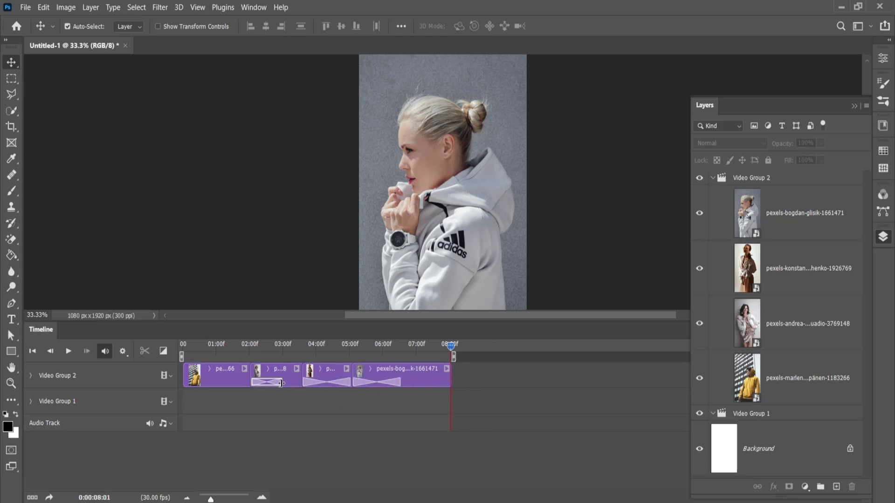
drag(284, 382, 305, 383)
click(201, 349)
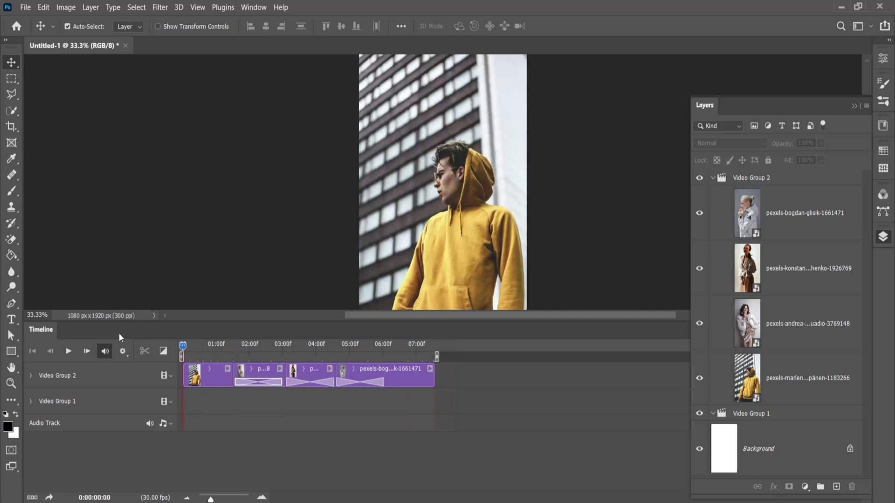
click(69, 351)
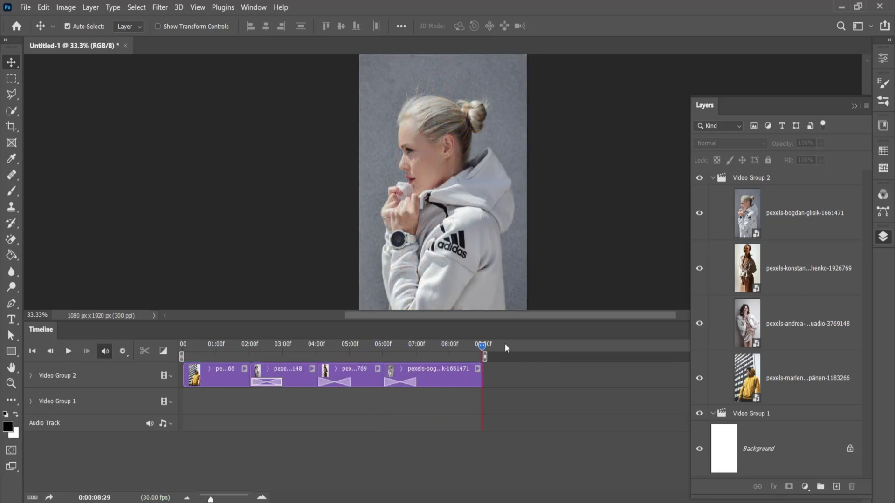
key(Home)
click(68, 352)
- Enable Loop Playback, set preview resolution to 100%, and play the slideshow
click(123, 351)
click(119, 379)
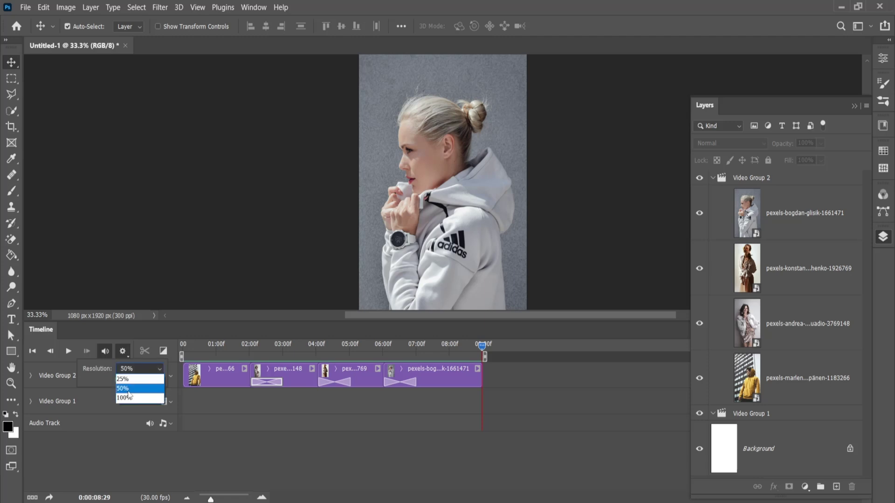
click(127, 395)
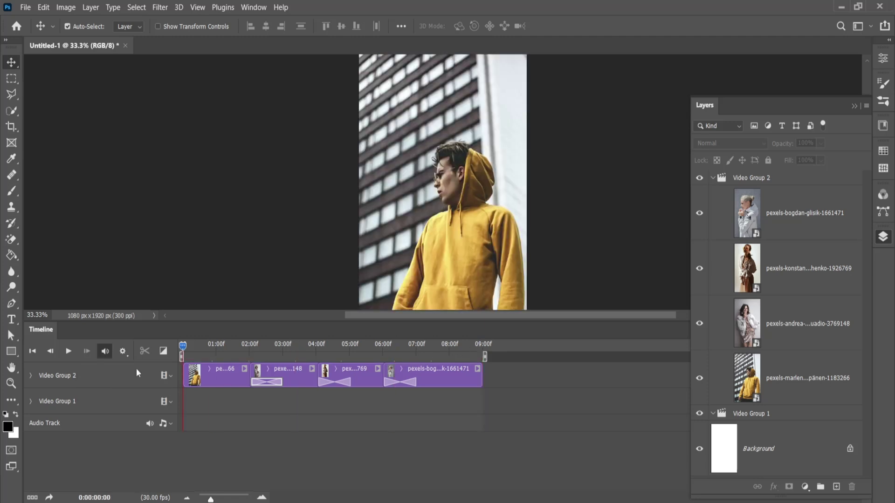
click(68, 351)
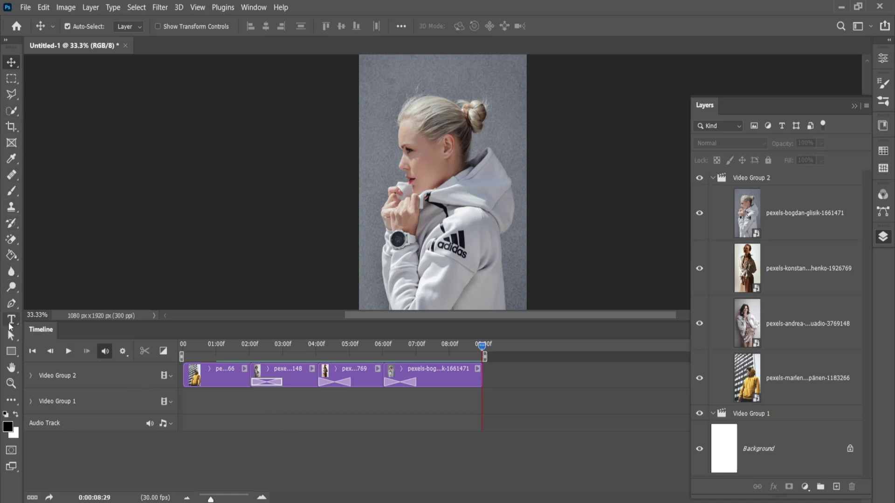
- Add a 'Lorem Ipsum' text layer and scale it up near the top of the poster
drag(381, 321, 381, 380)
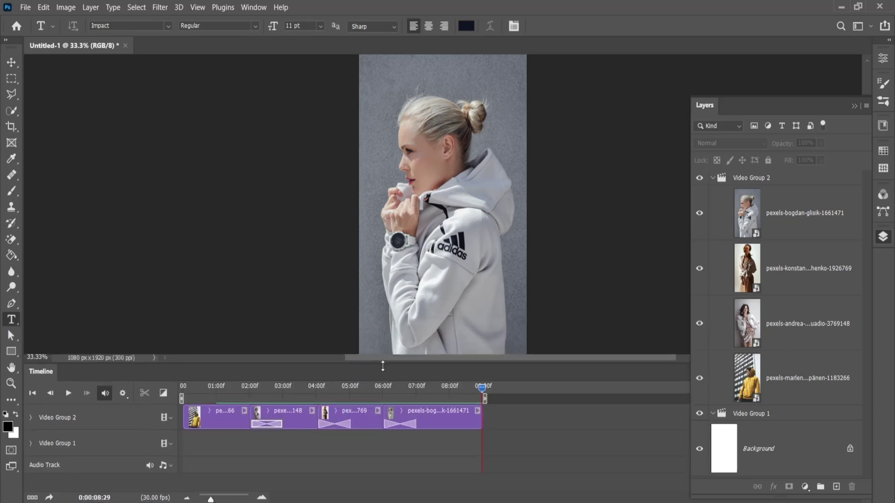
click(324, 212)
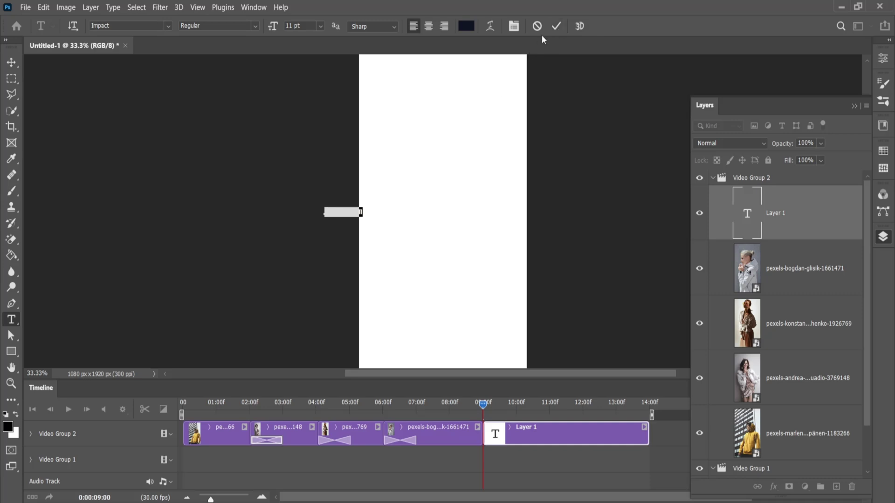
click(556, 26)
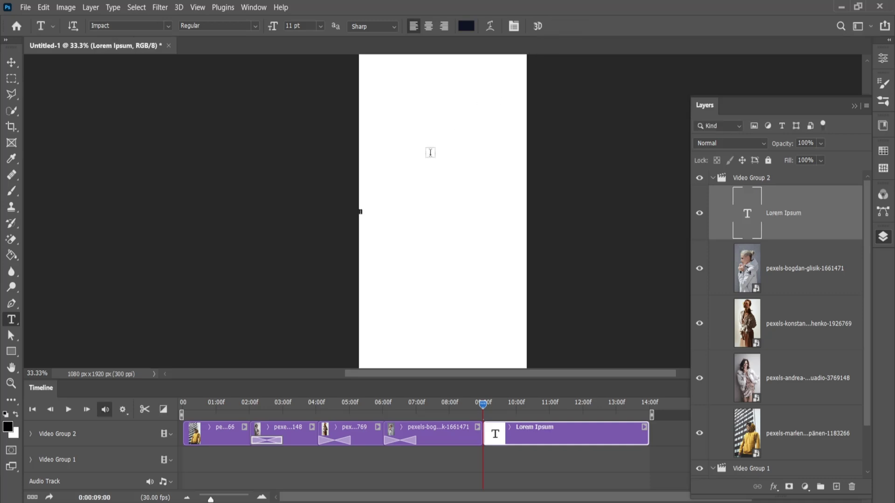
click(13, 65)
key(ctrl+t)
mouse_move(353, 217)
mouse_down()
mouse_move(488, 196)
mouse_move(472, 215)
mouse_up()
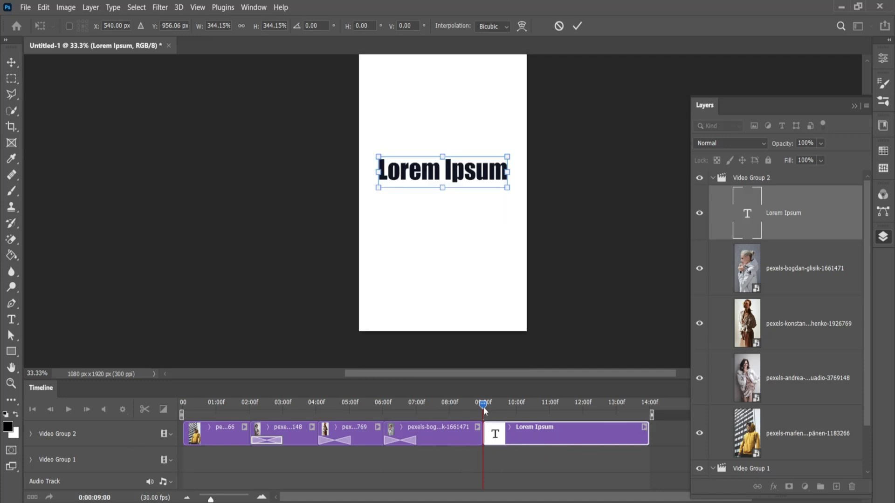
key(Return)
- Move the photo clips to the lower track and stretch the text clip across the whole video
click(424, 442)
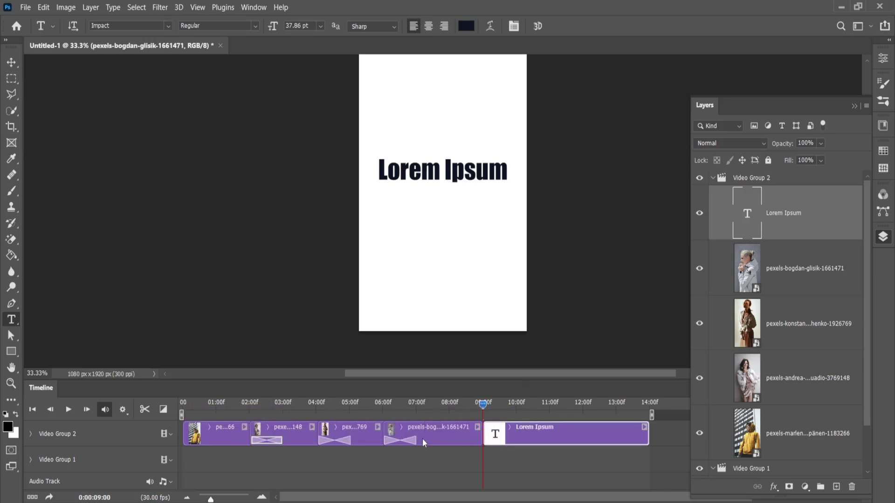
drag(424, 443, 393, 453)
drag(348, 436, 482, 436)
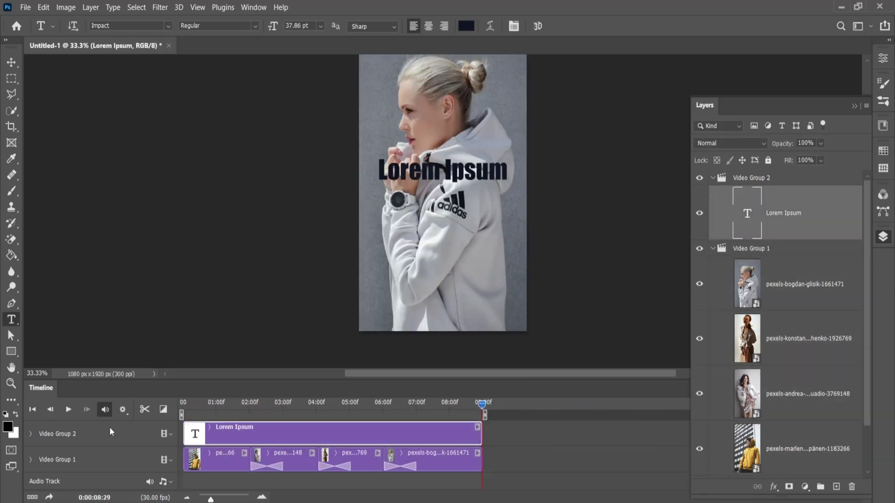
click(71, 433)
click(172, 436)
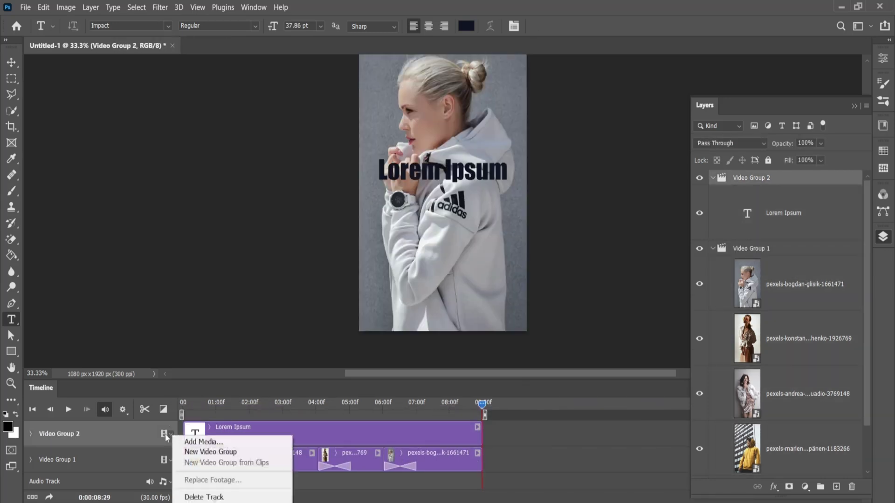
click(74, 433)
- Expand the text track's properties and turn on the Text Warp keyframe stopwatch
click(31, 434)
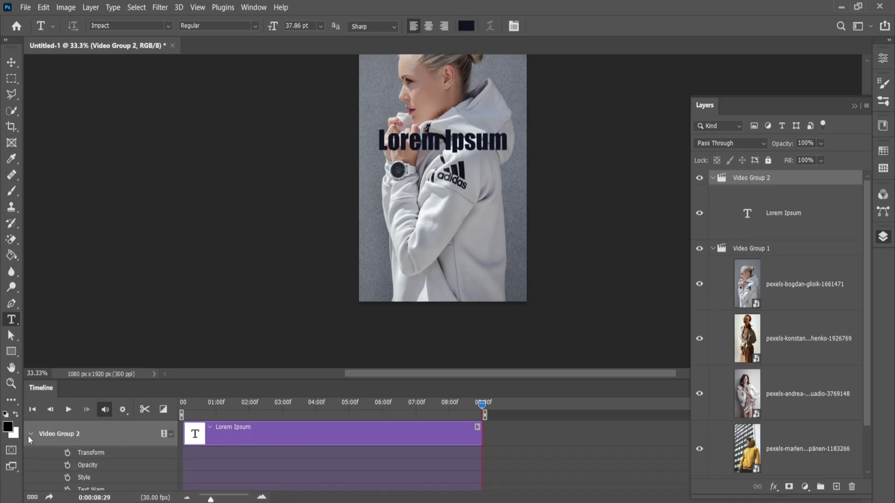
click(31, 434)
scroll(399, 441, up, 2)
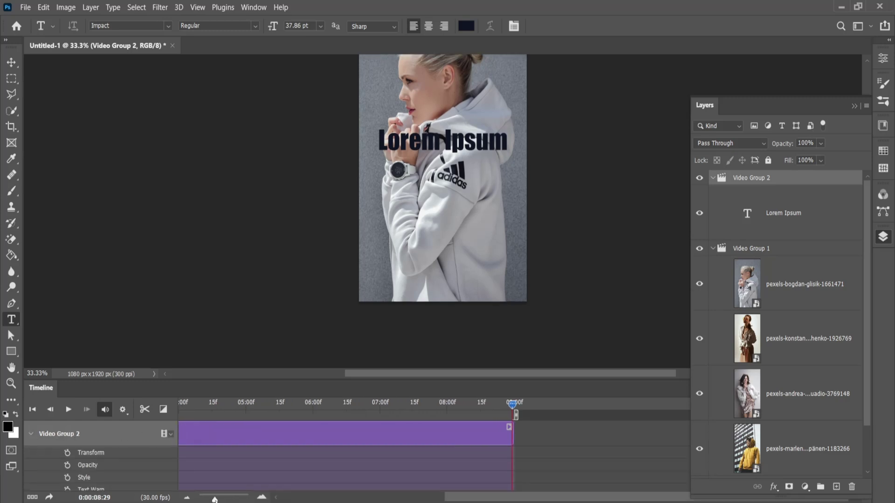
drag(448, 498, 224, 497)
scroll(316, 362, down, 1)
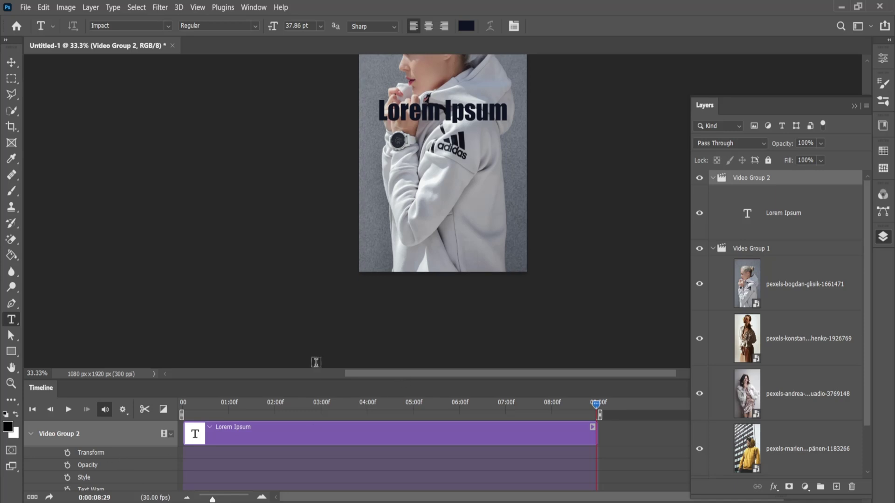
drag(316, 379, 317, 351)
click(67, 463)
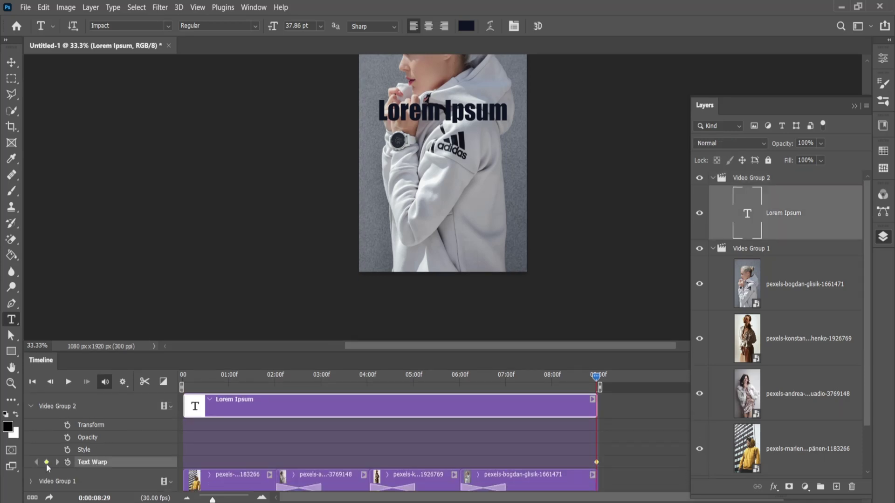
click(31, 406)
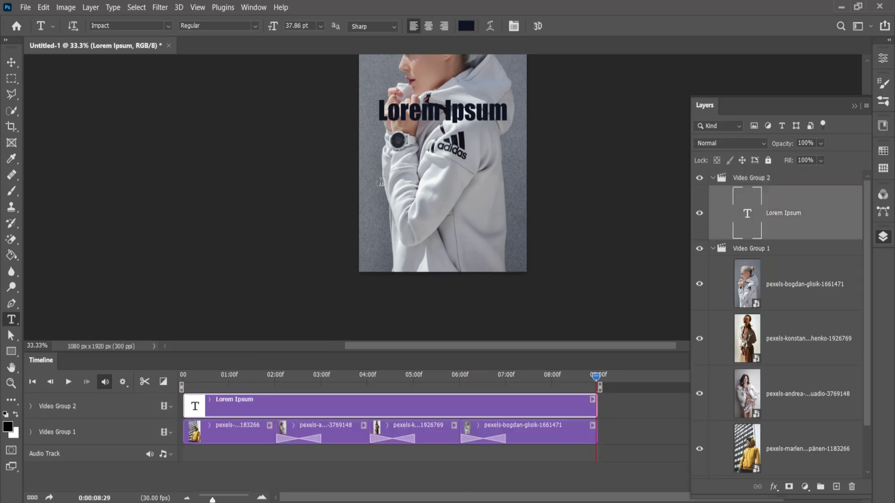
scroll(444, 165, up, 3)
- Replace the Lorem Ipsum text with END OF SEASON in colour f0f0f0
click(444, 189)
key(ctrl+a)
text(E)
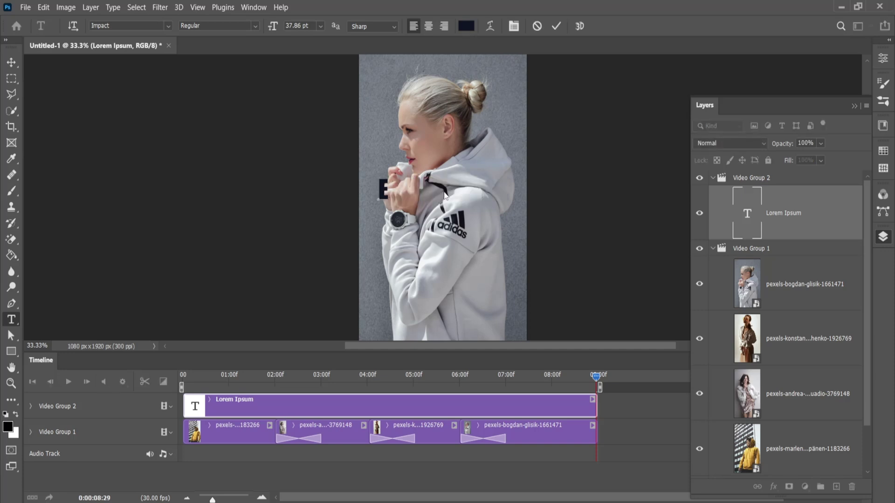
text(ND OF SEASON)
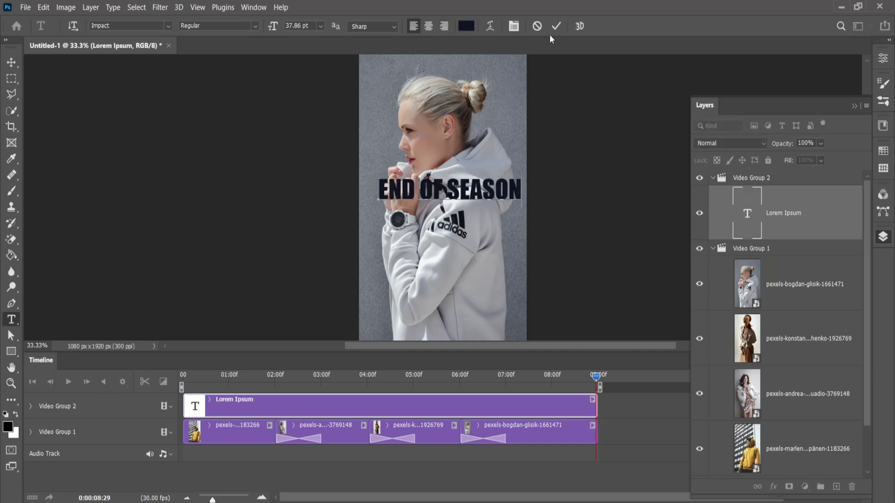
click(466, 26)
text(f0f0f0)
click(850, 272)
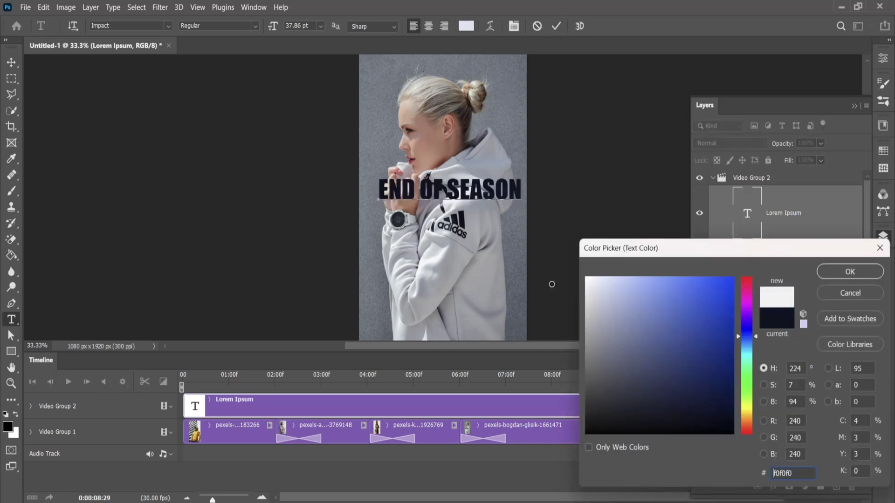
key(Escape)
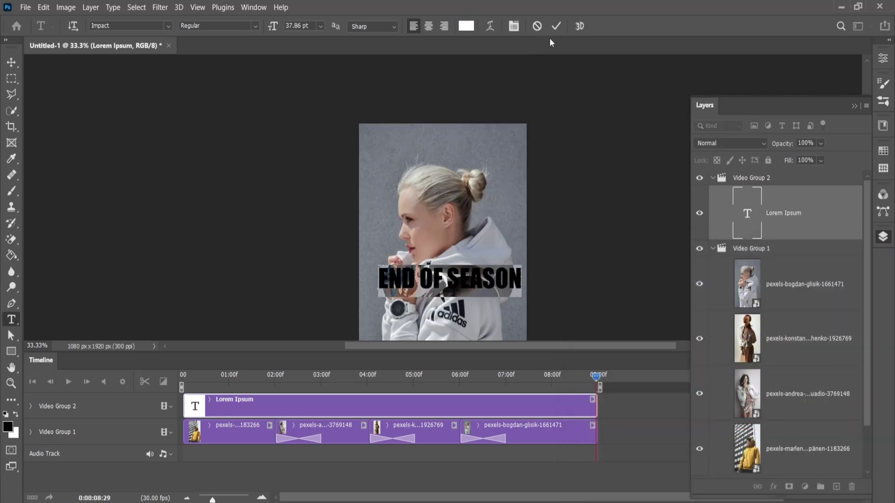
click(556, 25)
- Break SEASON onto a second line, centre-align both lines, and move the heading to the poster centre
key(v)
drag(475, 280, 467, 148)
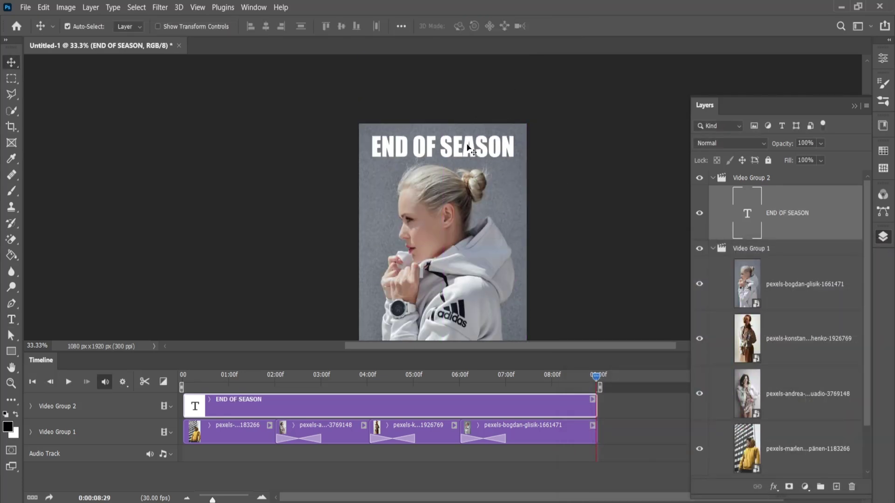
key(t)
click(440, 147)
key(Return)
key(ctrl+a)
click(429, 25)
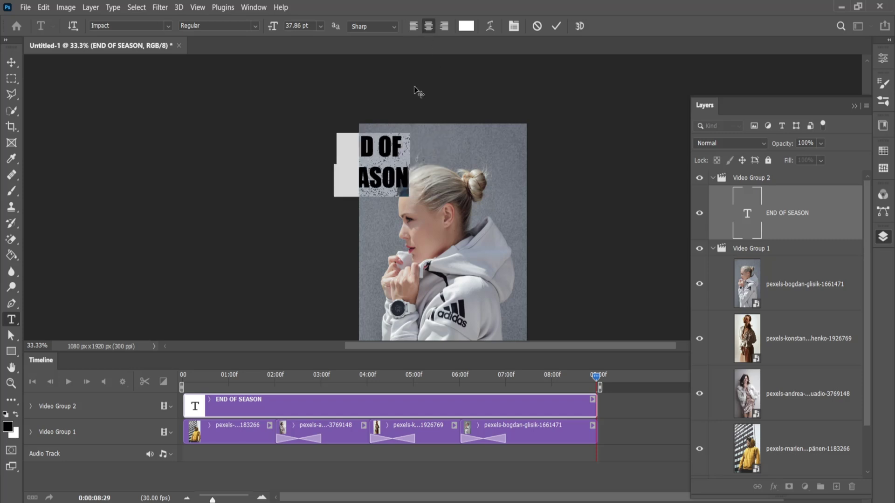
click(556, 26)
key(v)
mouse_move(382, 137)
mouse_down()
mouse_move(454, 261)
mouse_move(505, 210)
mouse_up()
- Enlarge the heading with a free transform, then reselect its text for character editing
key(ctrl+t)
scroll(442, 197, down, 3)
key(Return)
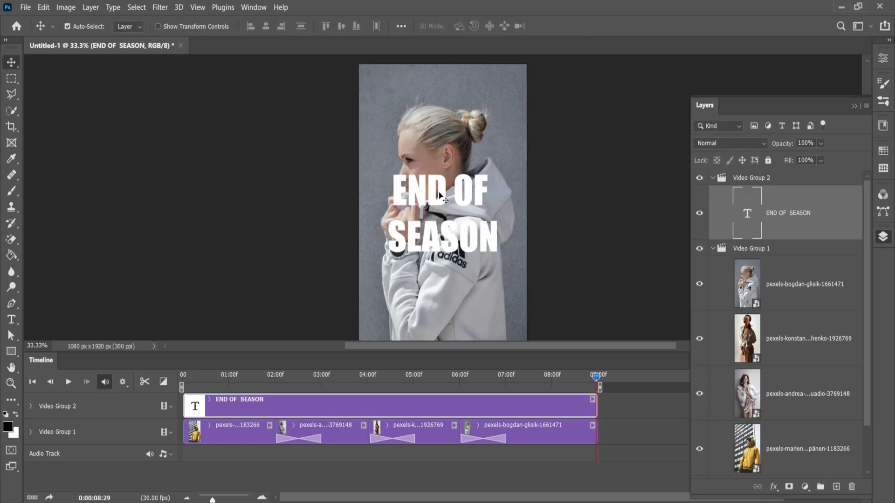
double_click(440, 195)
double_click(427, 241)
key(Escape)
double_click(439, 233)
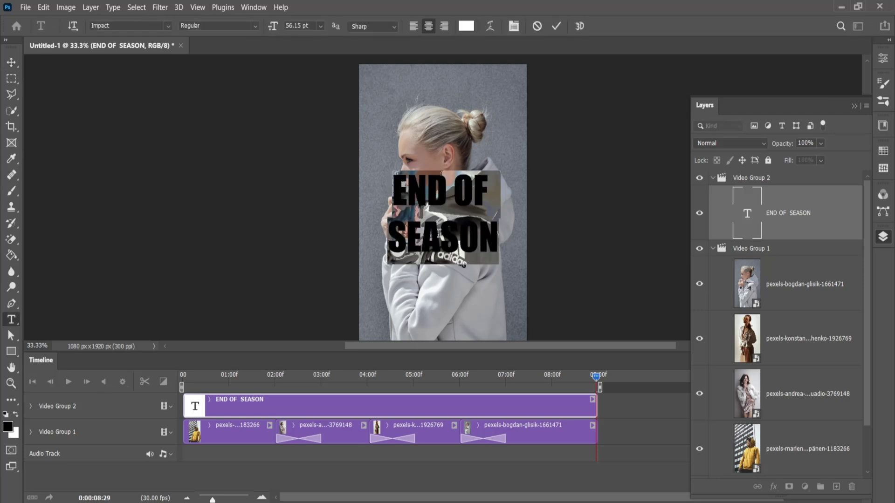
key(ctrl+t)
- Set the heading font size to 53 pt and keep vertical scale at 100%
double_click(772, 158)
text(55)
key(Return)
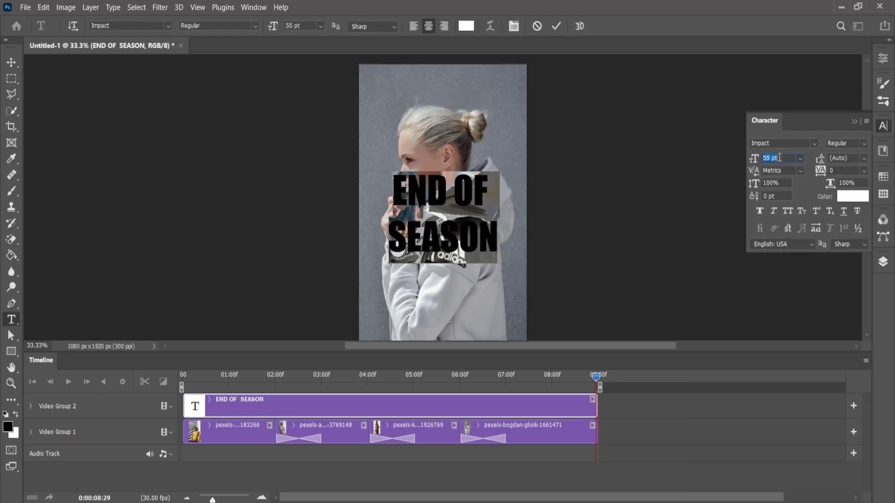
text(53)
key(Return)
double_click(775, 182)
text(92)
key(Return)
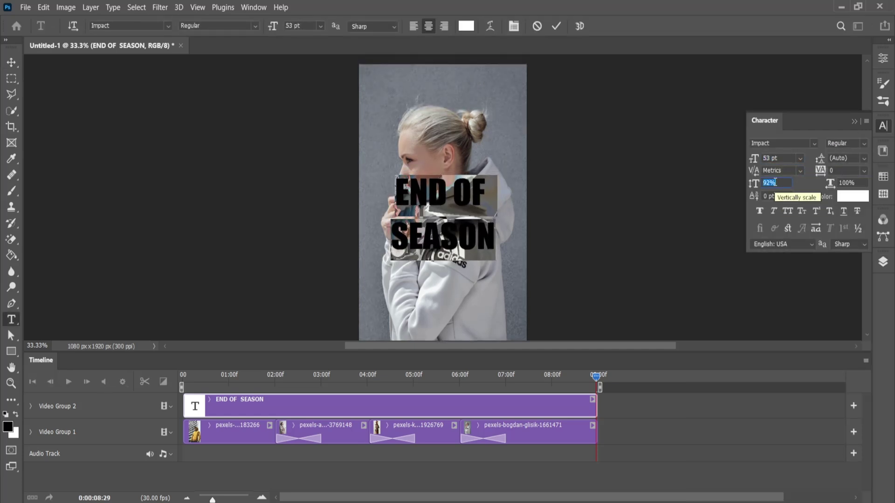
text(100)
key(Return)
- Set the heading's line spacing to 50 pt
click(862, 147)
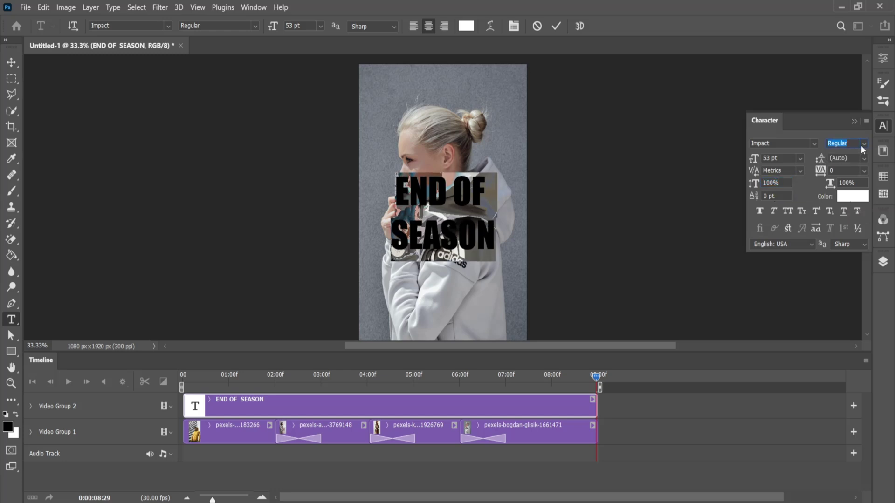
click(844, 207)
click(863, 158)
click(841, 309)
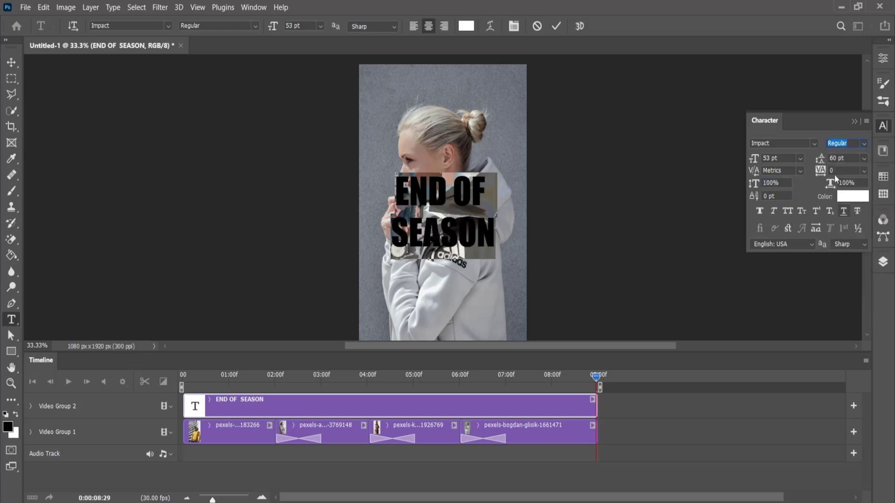
scroll(836, 159, down, 10)
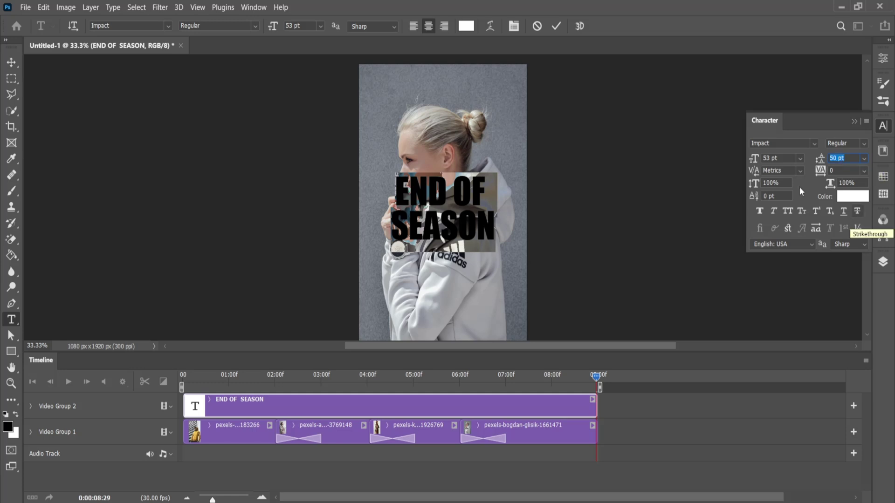
- Duplicate the END Screen group and delete the extra END OF SEASON copy clips
click(556, 26)
key(v)
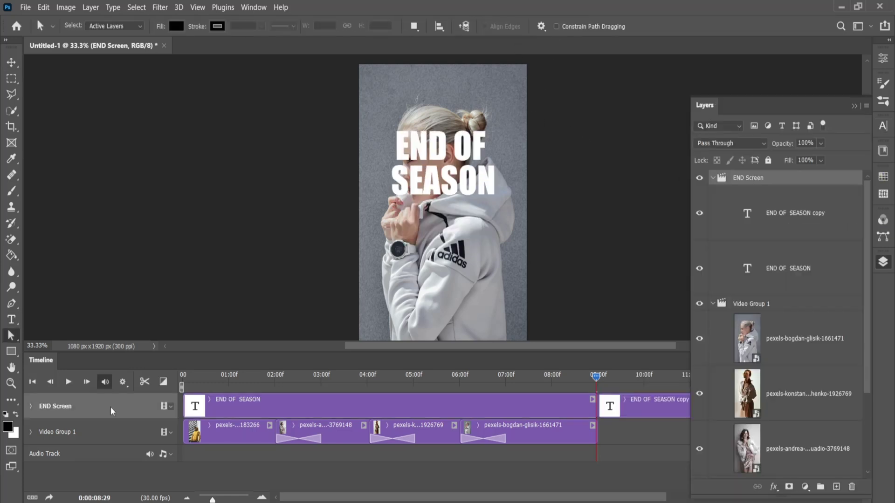
key(ctrl+j)
click(643, 406)
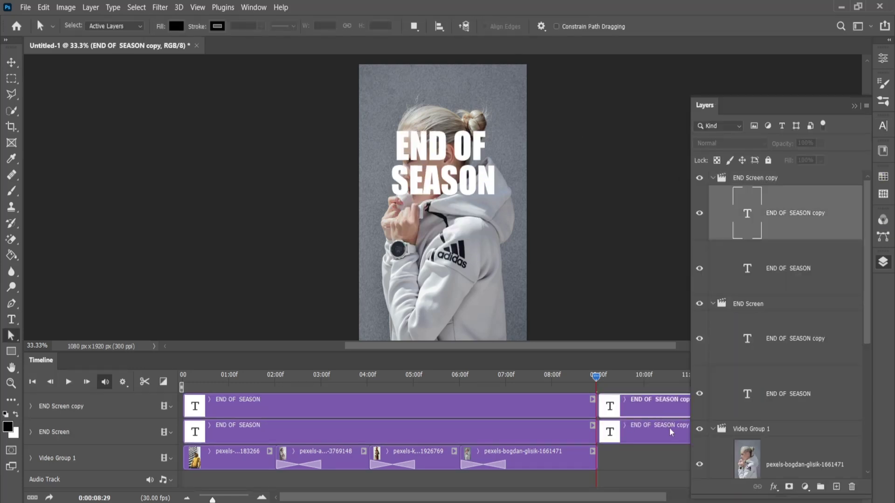
key(Delete)
click(643, 431)
key(Delete)
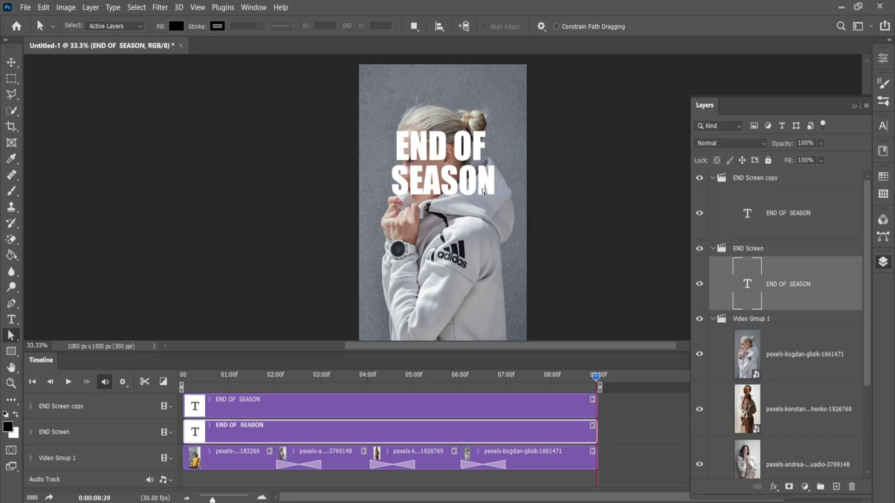
- Duplicate the END OF SEASON text below the original and retype the copy as 80% OFF
click(261, 410)
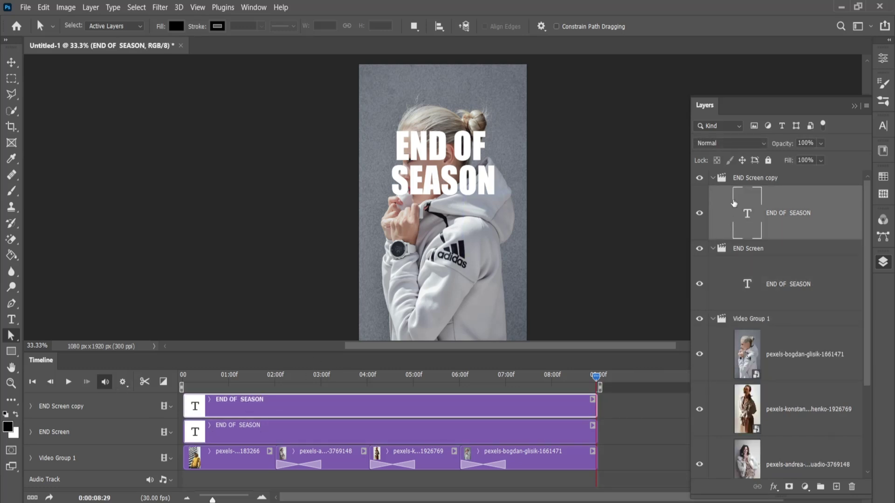
click(11, 63)
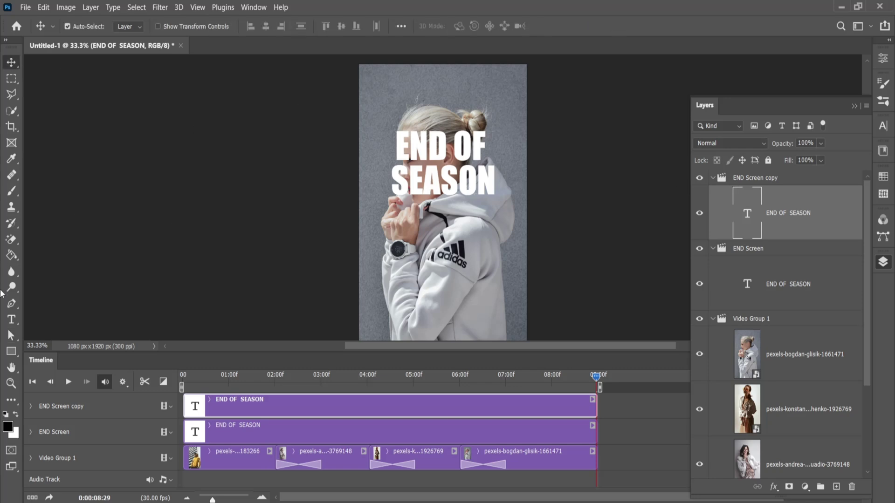
click(11, 320)
key(Return)
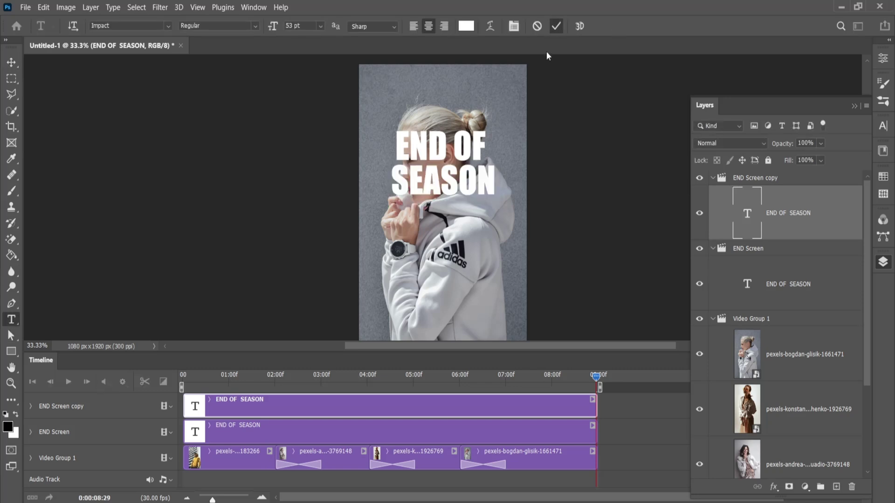
click(9, 66)
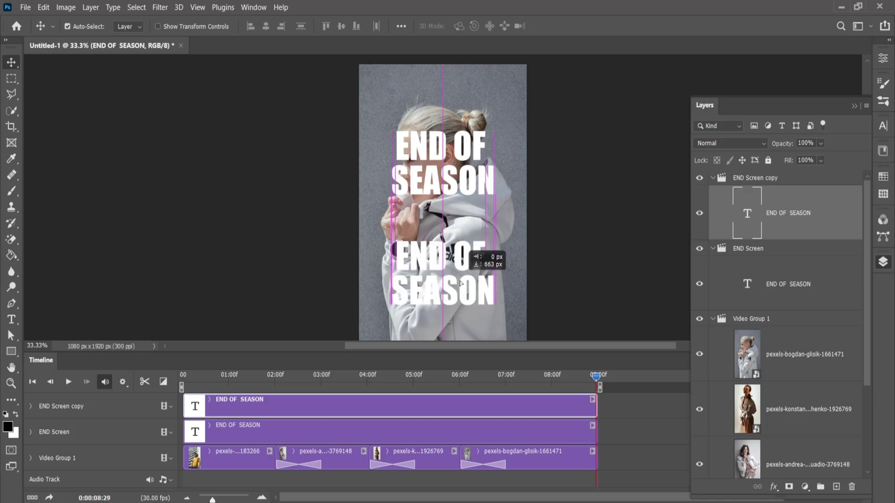
drag(466, 176, 459, 254)
double_click(458, 248)
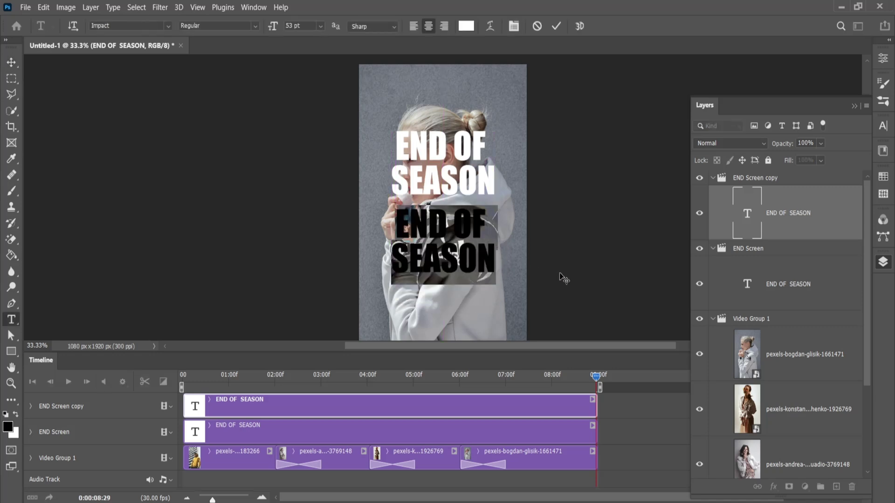
text(80)
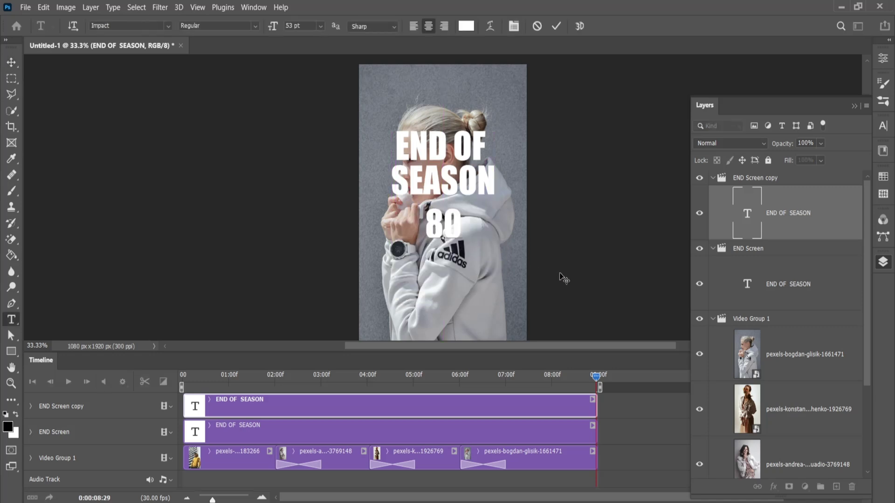
text(%)
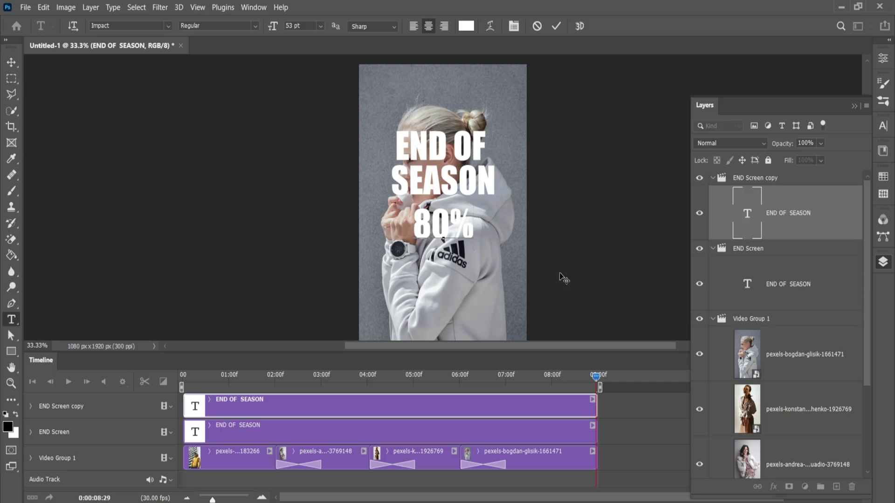
text( OFF)
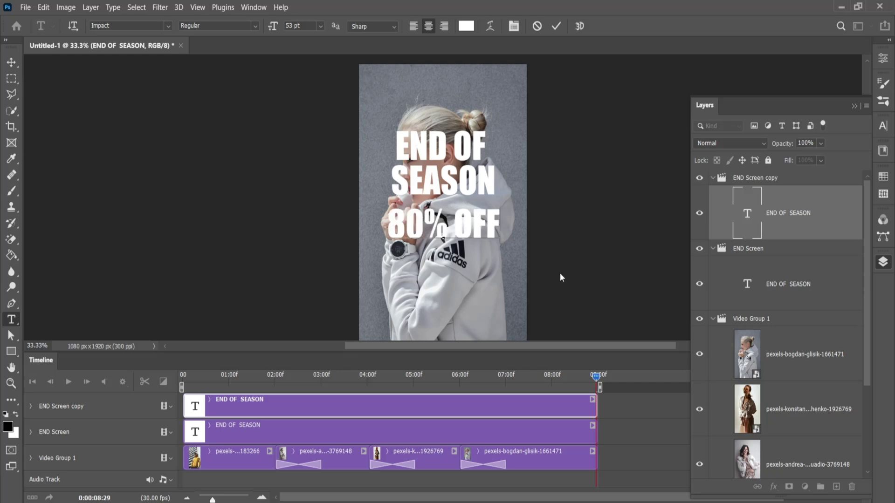
click(557, 26)
key(v)
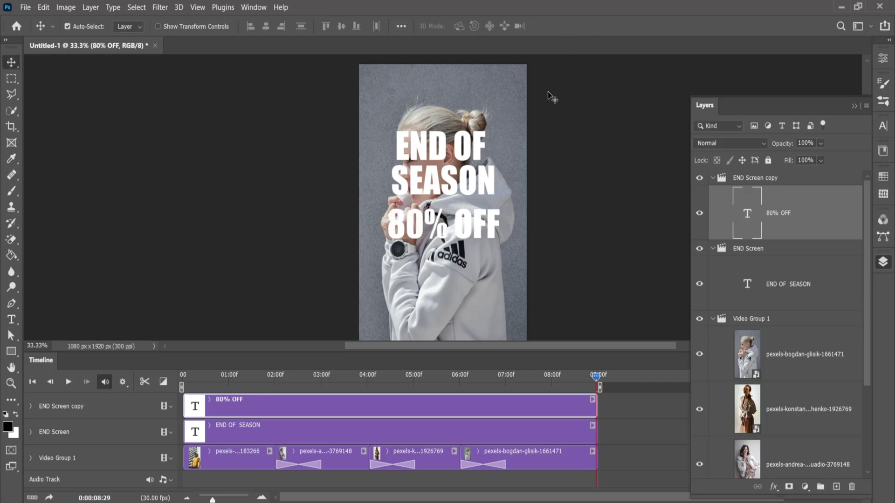
- Position 80% OFF just under SEASON, align both lines, and select only 80% OFF
drag(476, 240, 472, 232)
scroll(485, 223, up, 1)
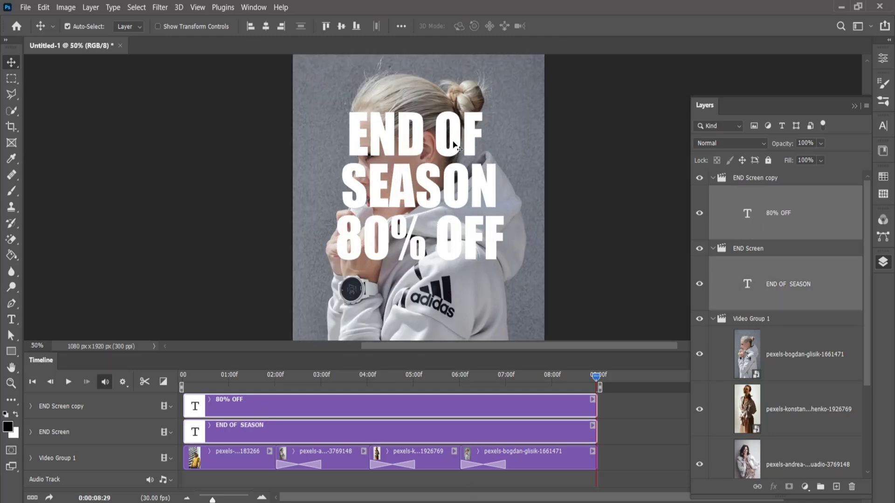
shift+click(457, 186)
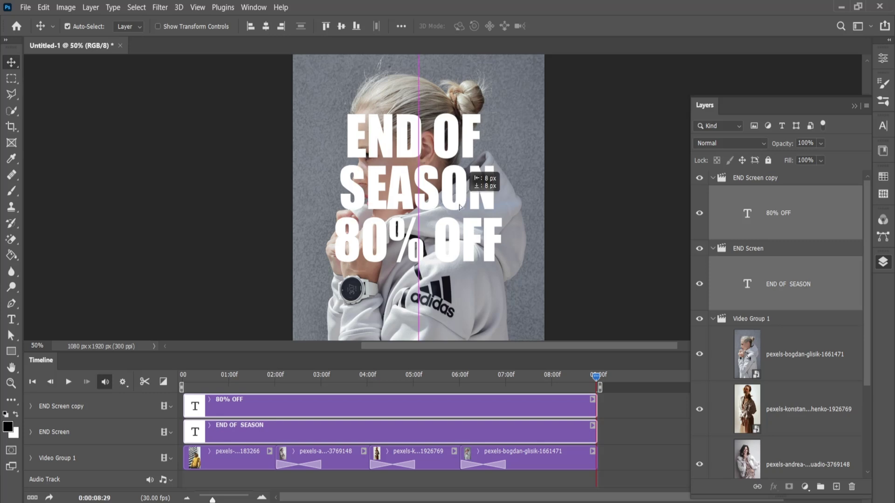
drag(457, 197, 460, 172)
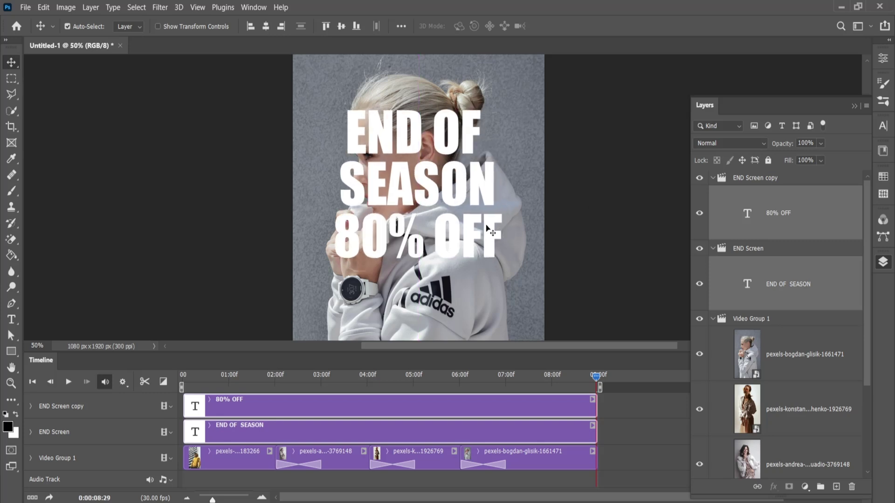
click(798, 215)
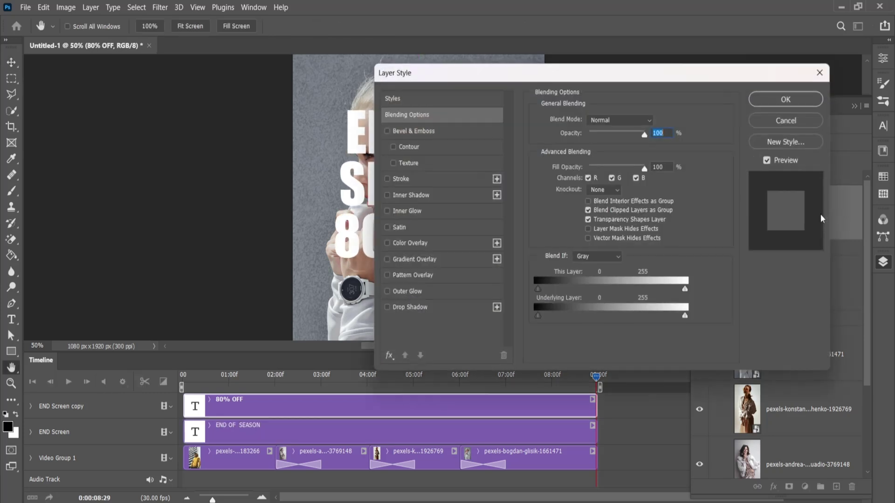
- Give 80% OFF two Normal-mode drop shadows, the second with higher opacity
double_click(820, 214)
drag(447, 72, 536, 68)
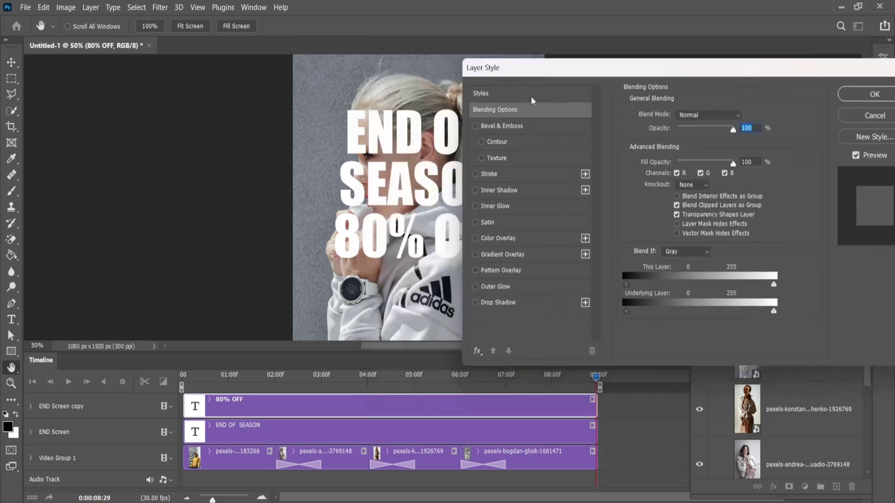
click(475, 302)
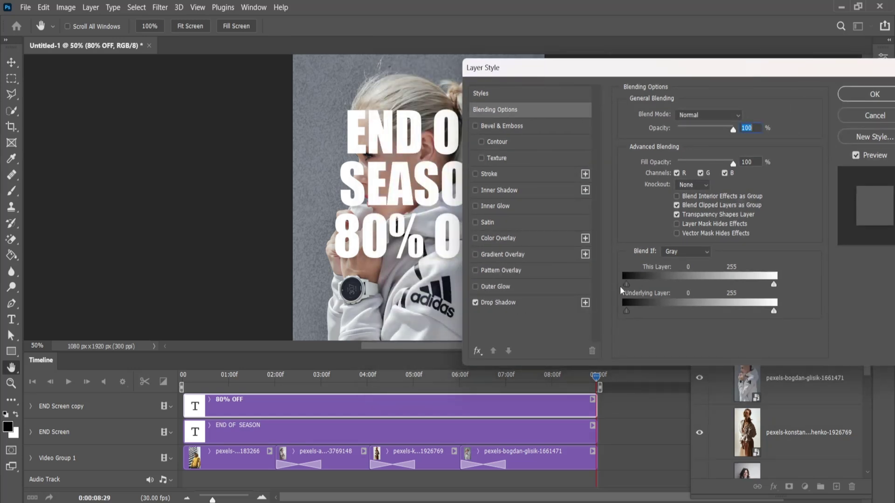
click(730, 113)
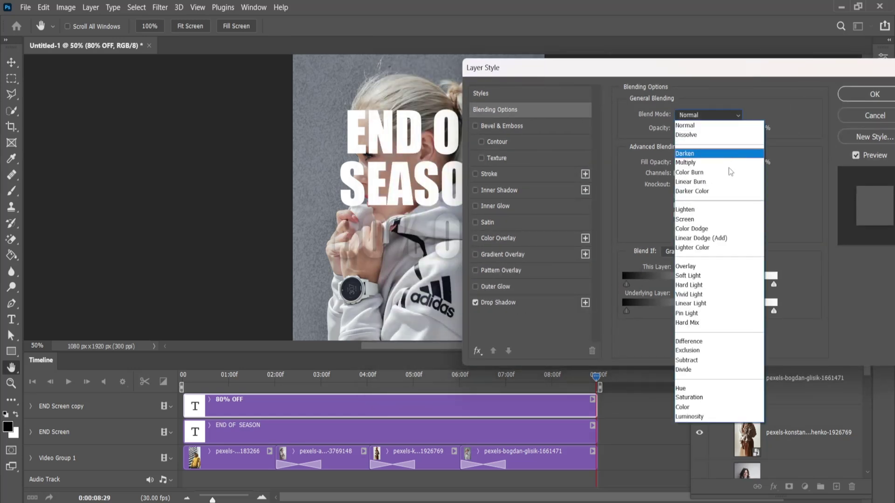
click(715, 117)
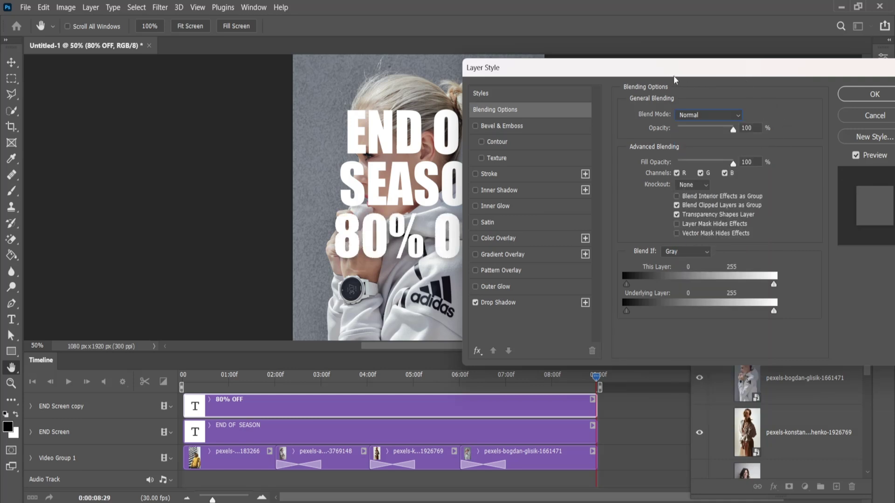
drag(674, 77, 612, 63)
click(523, 292)
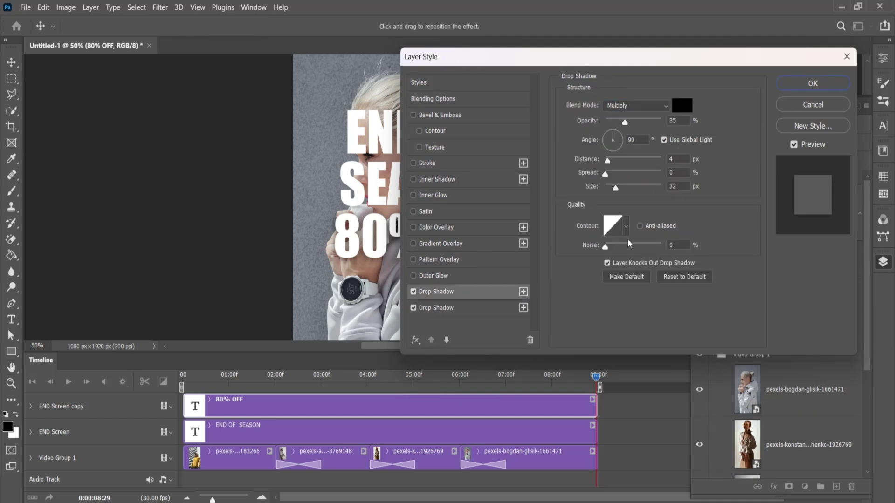
drag(626, 123, 657, 126)
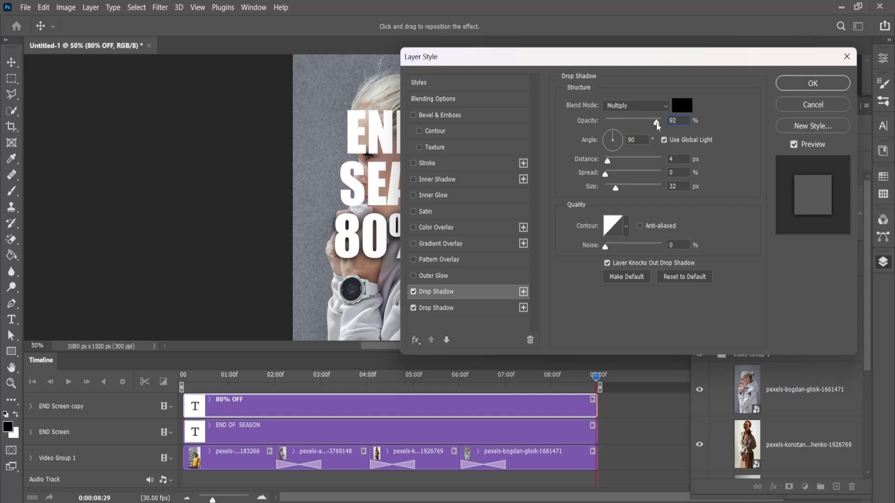
click(820, 90)
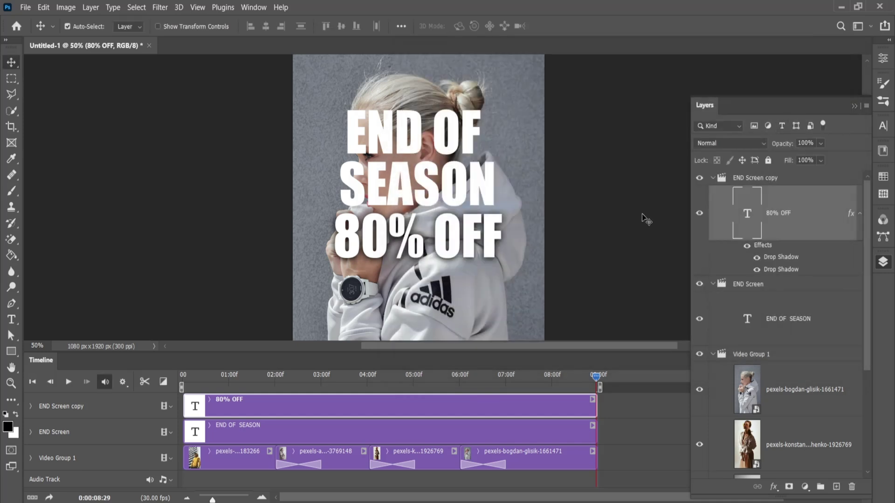
- Add two drop shadows to the END OF SEASON text layer
click(800, 314)
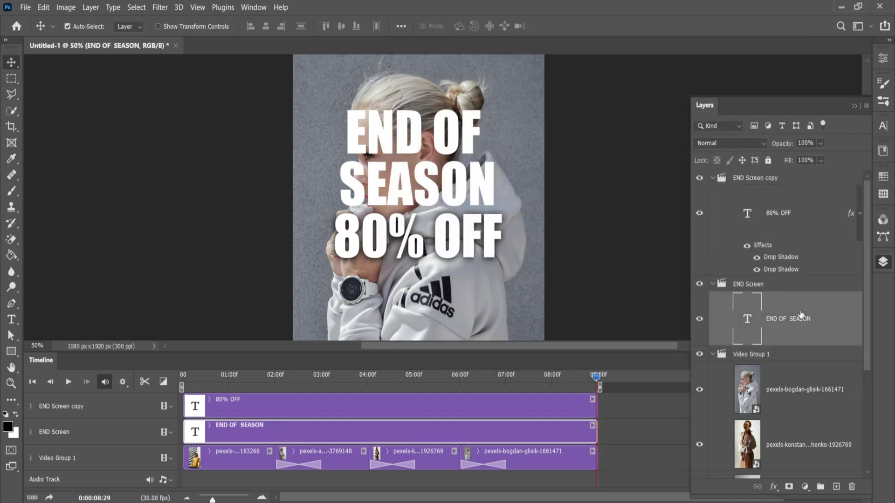
right_click(802, 314)
click(809, 319)
double_click(831, 321)
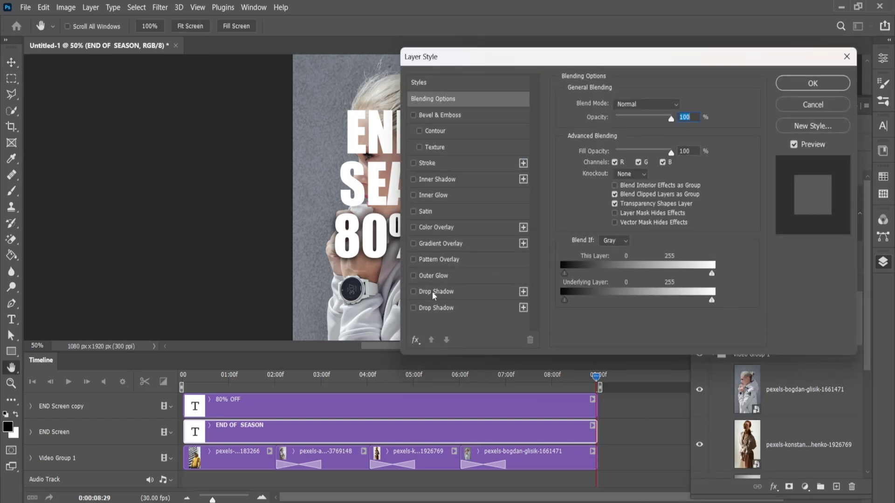
click(412, 293)
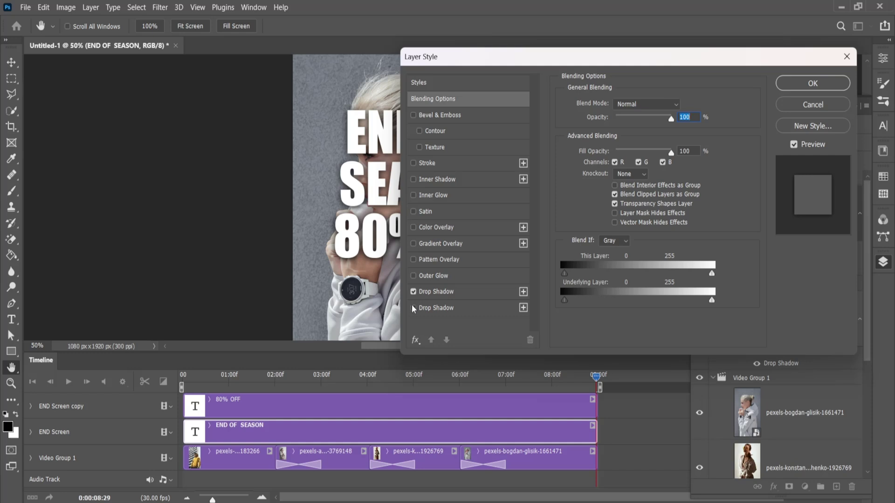
click(412, 307)
click(834, 84)
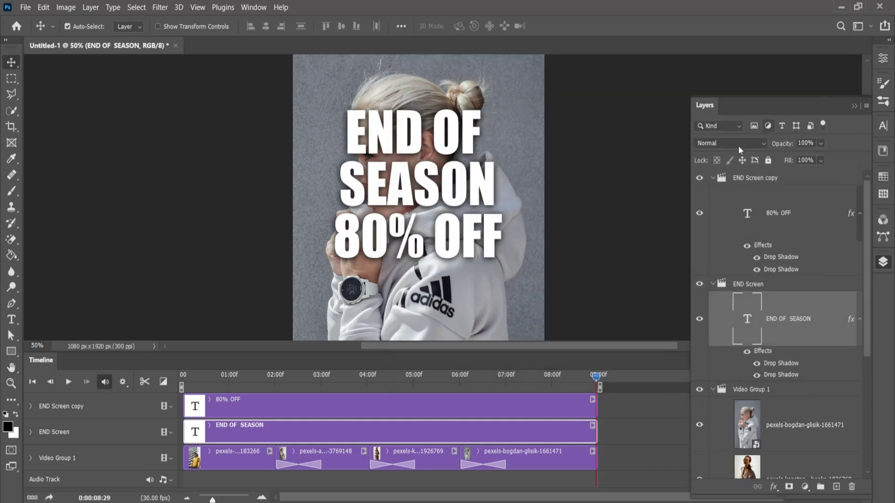
- Resize both text lines together and move the headline block to the poster's lower part
alt+click(480, 197)
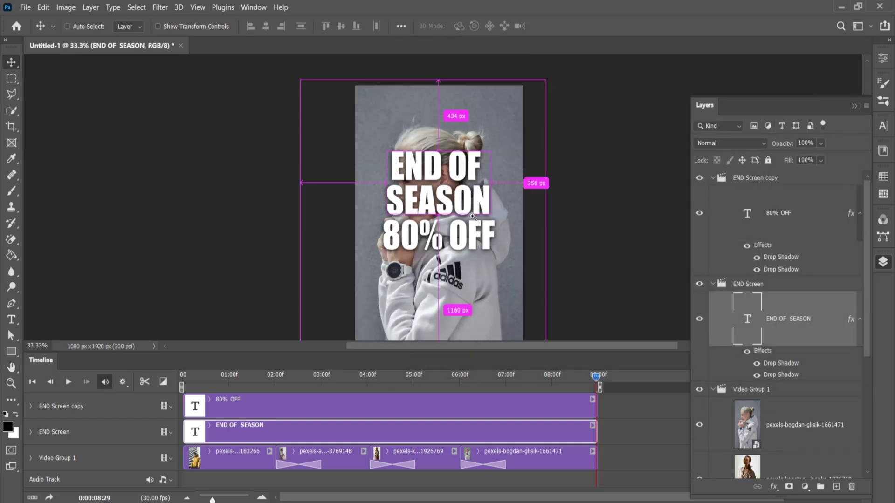
ctrl+click(463, 204)
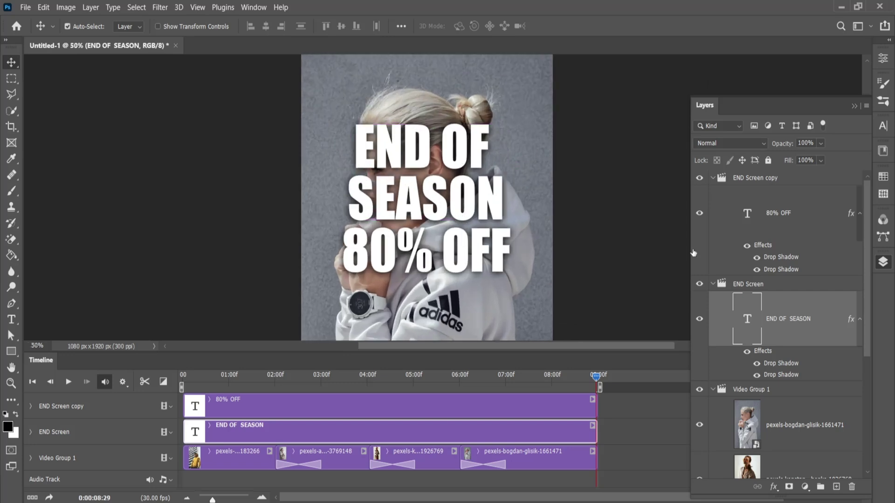
shift+click(793, 216)
key(ctrl+t)
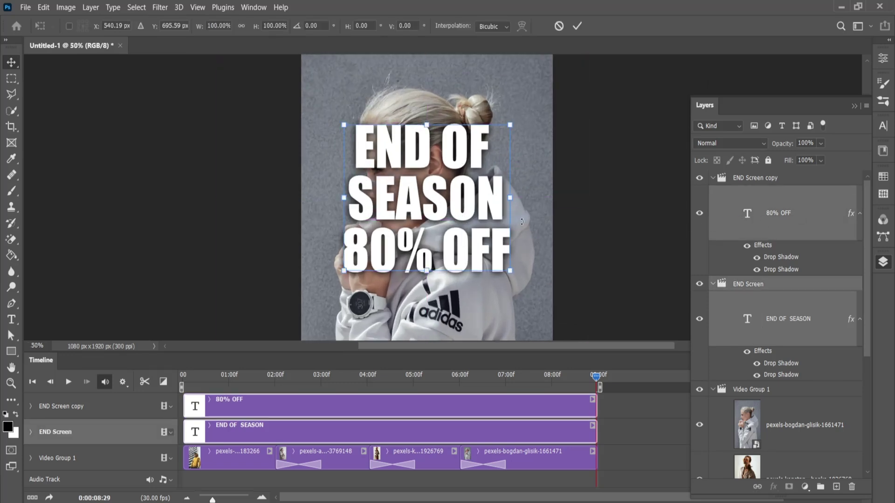
drag(426, 123, 438, 187)
key(ctrl+minus)
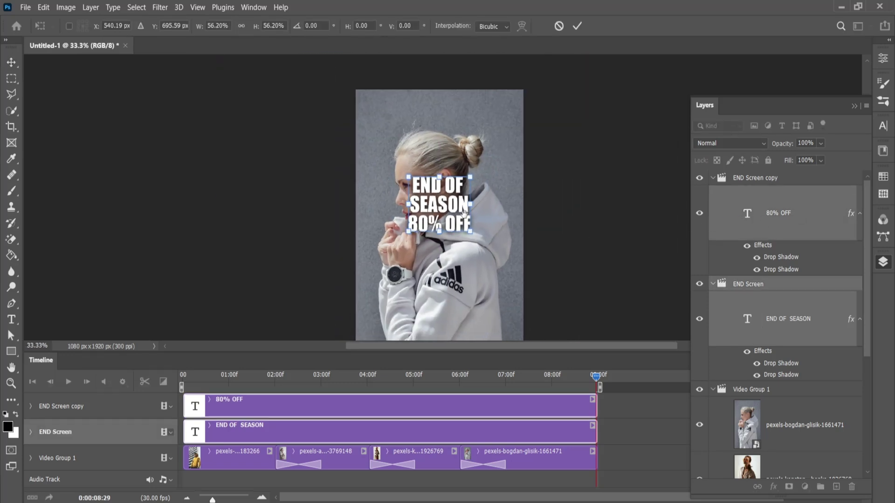
drag(455, 144, 455, 280)
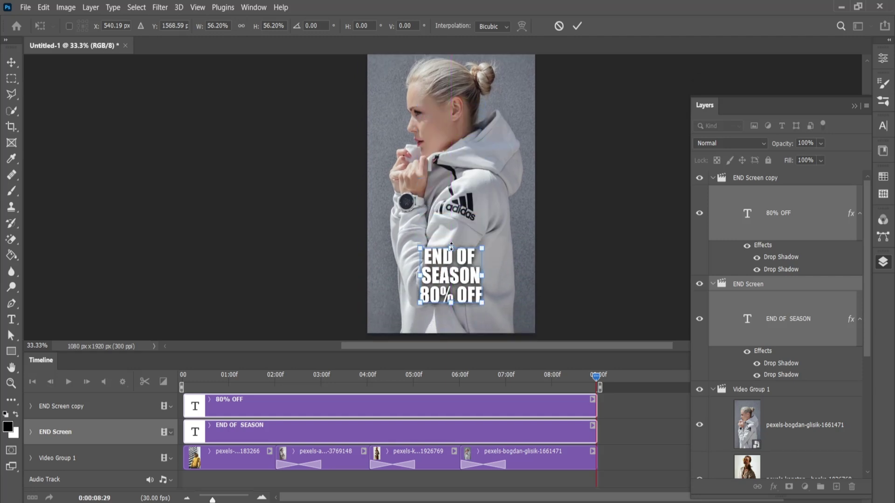
drag(482, 249, 502, 232)
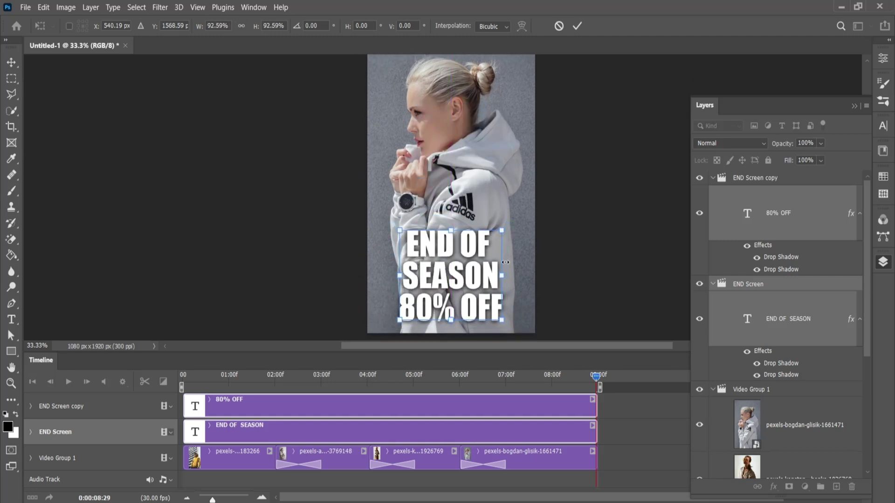
click(577, 26)
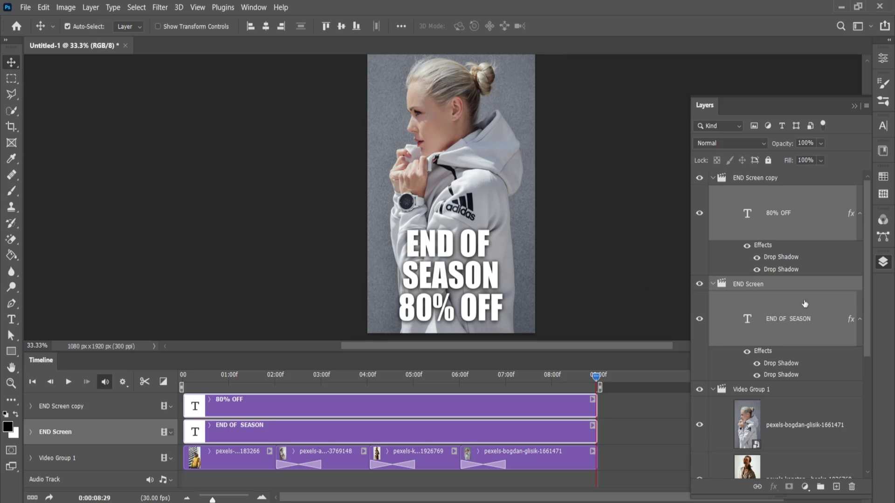
- Shrink END OF SEASON to about 77% and lower it slightly
click(807, 326)
key(ctrl+t)
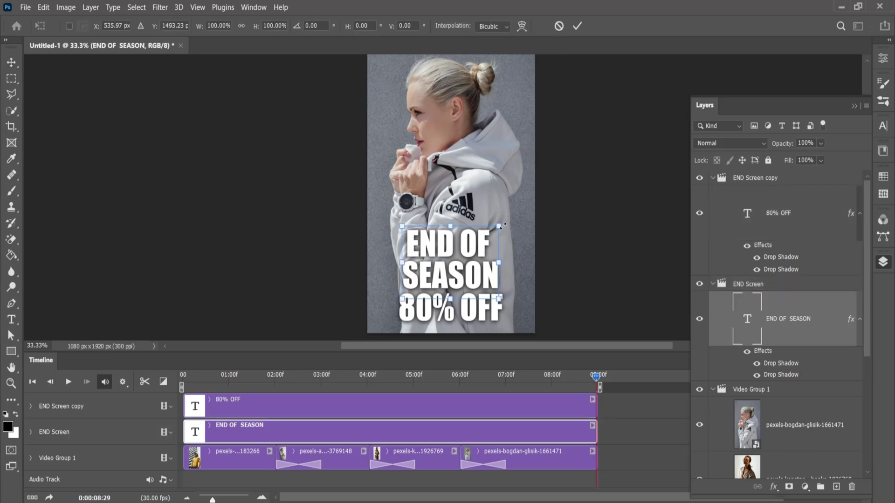
drag(499, 227, 487, 235)
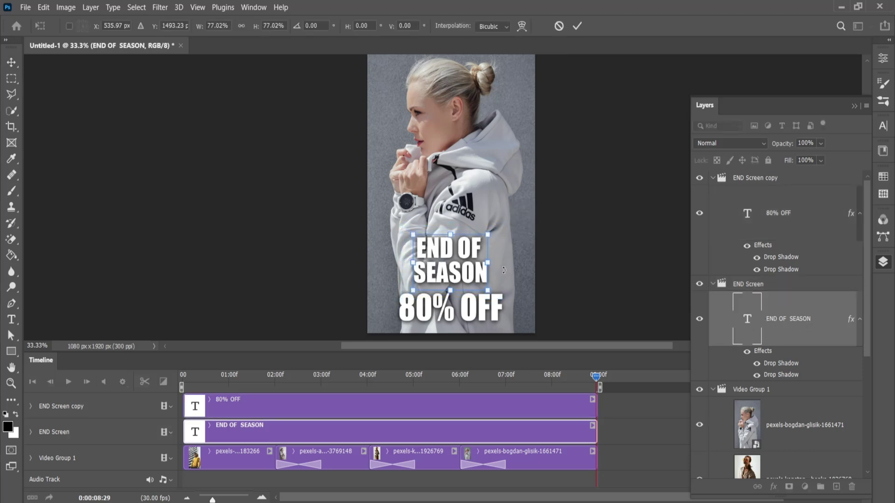
drag(473, 273, 492, 266)
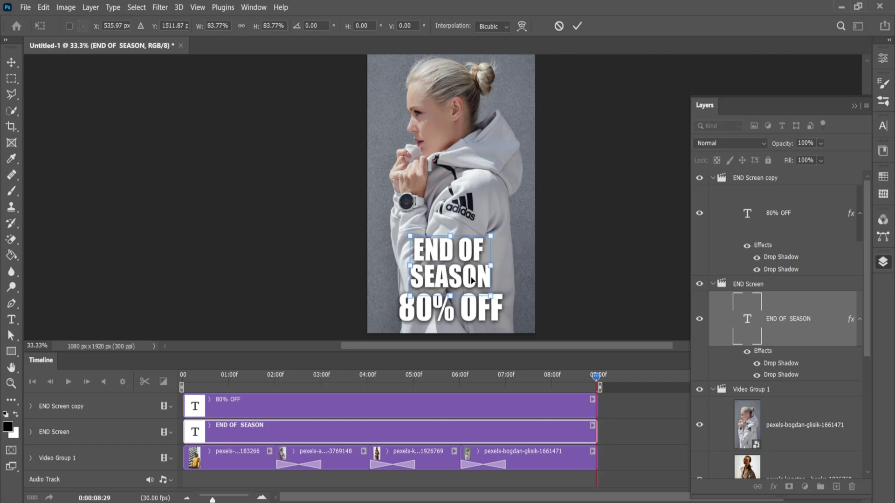
- Recolour the END OF SEASON text bright lime green
click(577, 27)
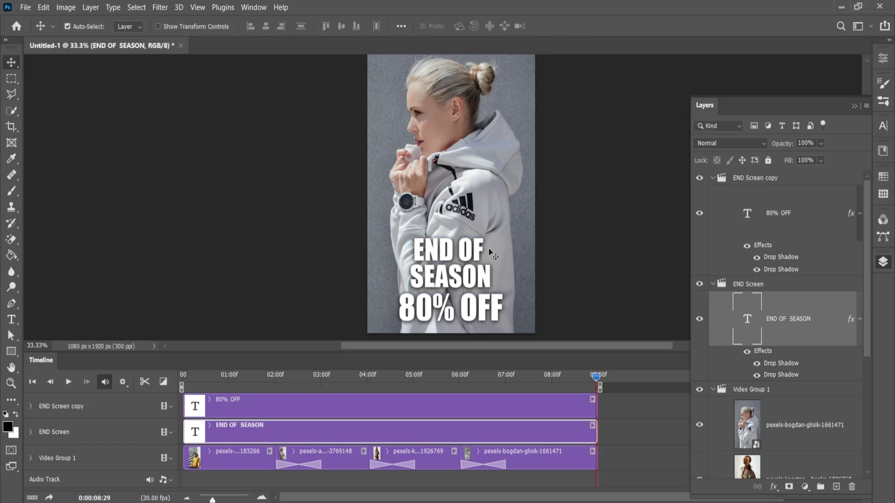
double_click(460, 280)
click(465, 26)
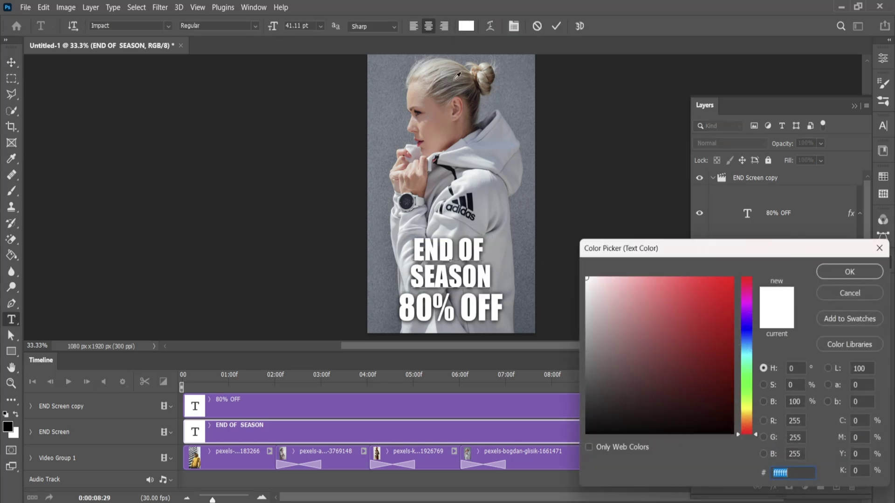
click(747, 391)
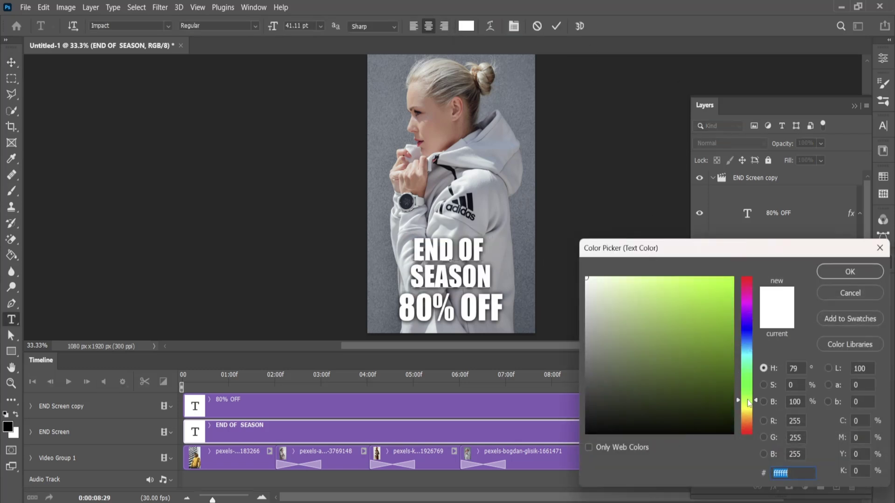
click(707, 286)
click(879, 277)
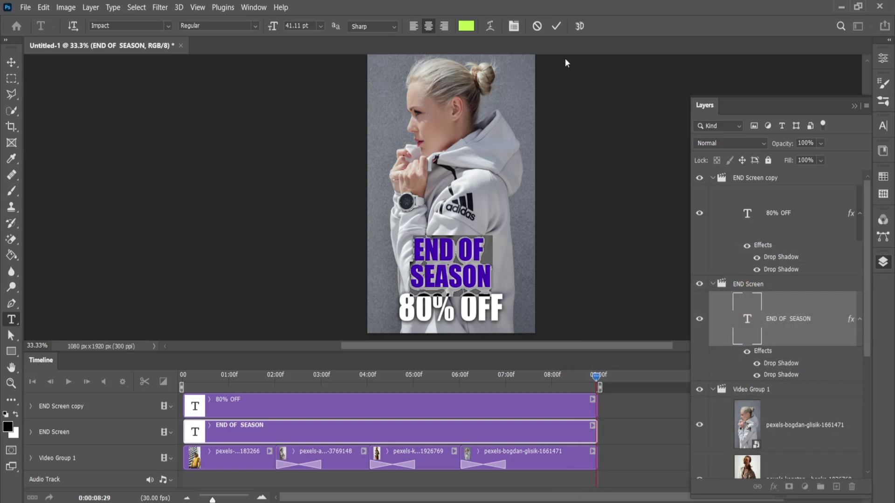
click(556, 27)
- Zoom out to the whole poster and play the animation preview
key(v)
key(ctrl+minus)
key(space)
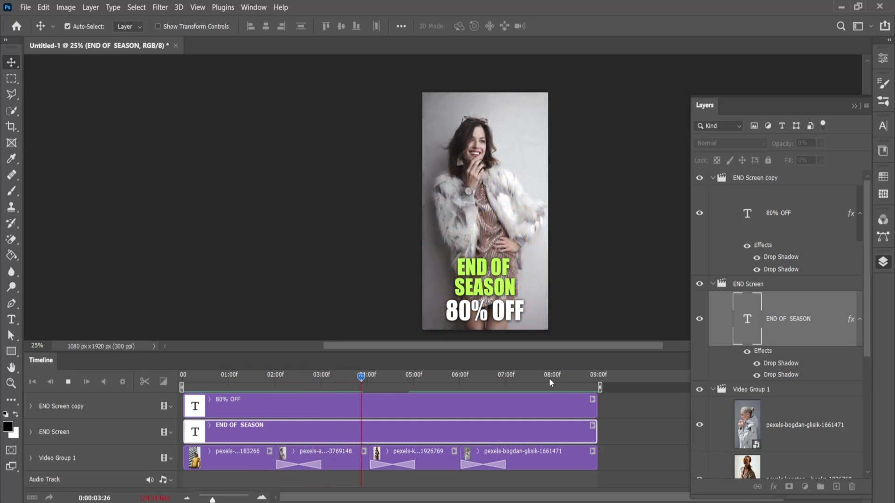
- Stop playback on the yellow-hoodie clip and show END OF SEASON's character settings
click(269, 463)
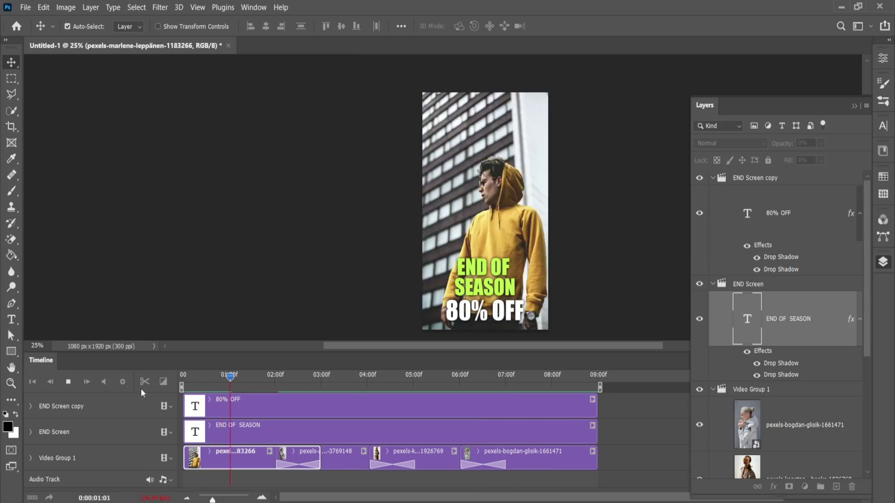
key(space)
click(492, 301)
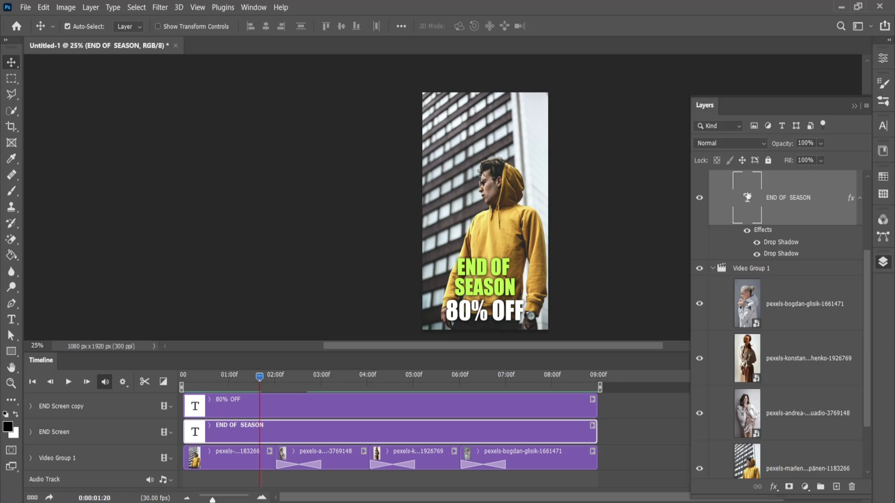
key(ctrl+t)
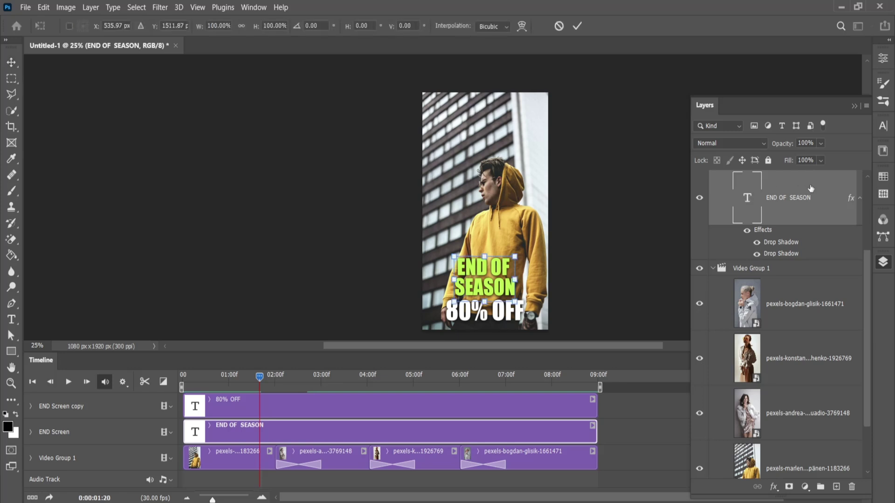
click(882, 58)
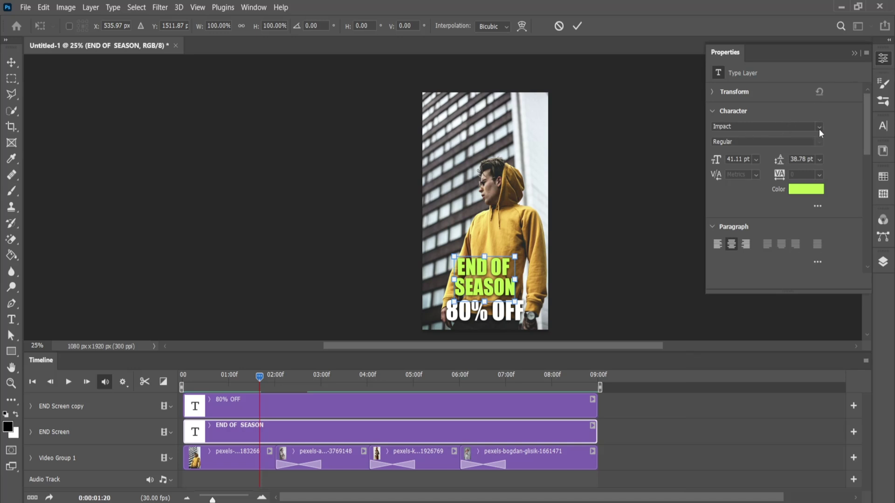
- Set the END OF SEASON text in Bebas Neue Bold
click(881, 64)
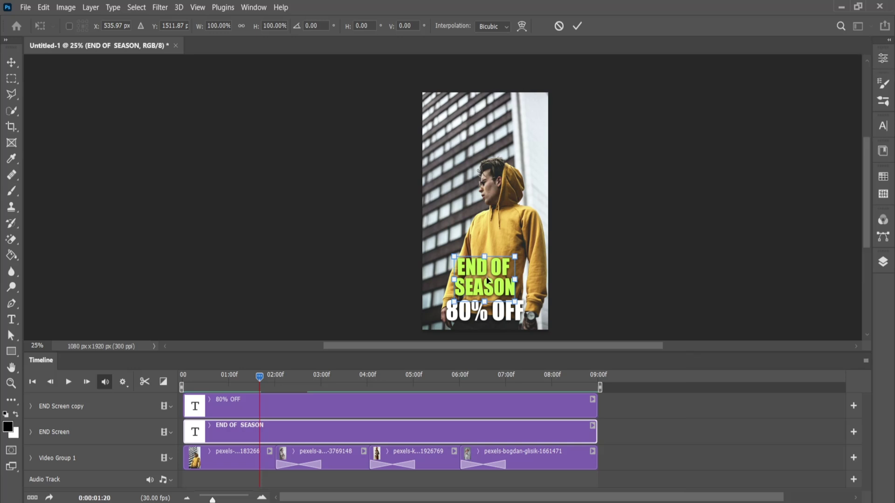
key(Return)
double_click(492, 273)
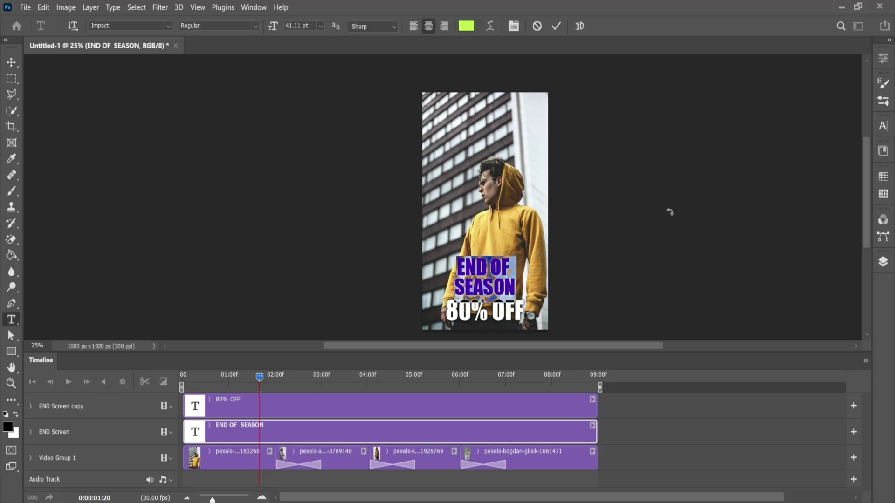
key(ctrl+t)
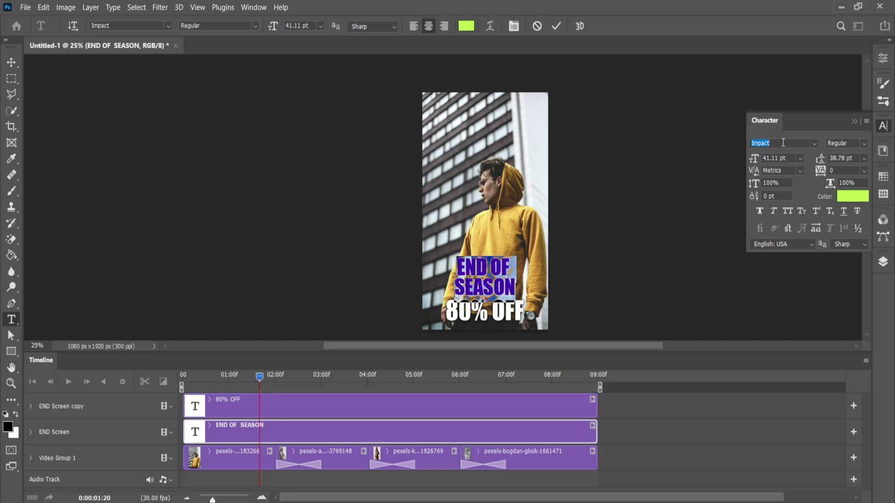
text(Bebas Neue)
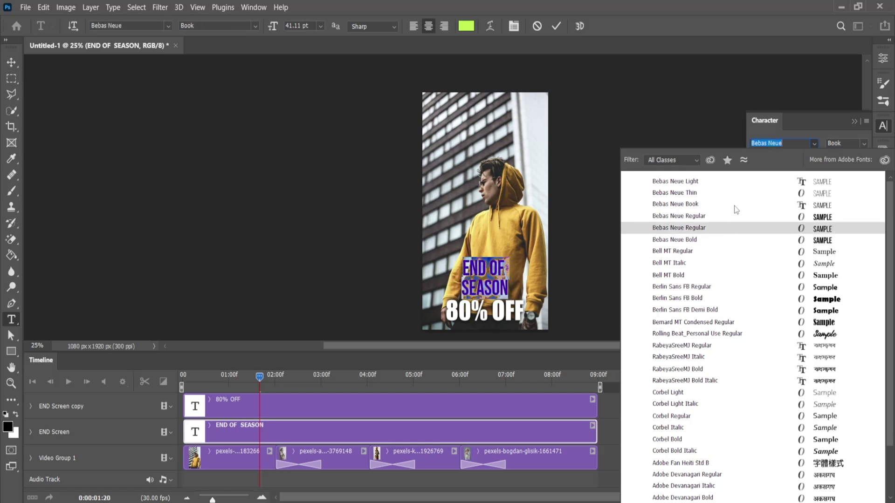
click(737, 237)
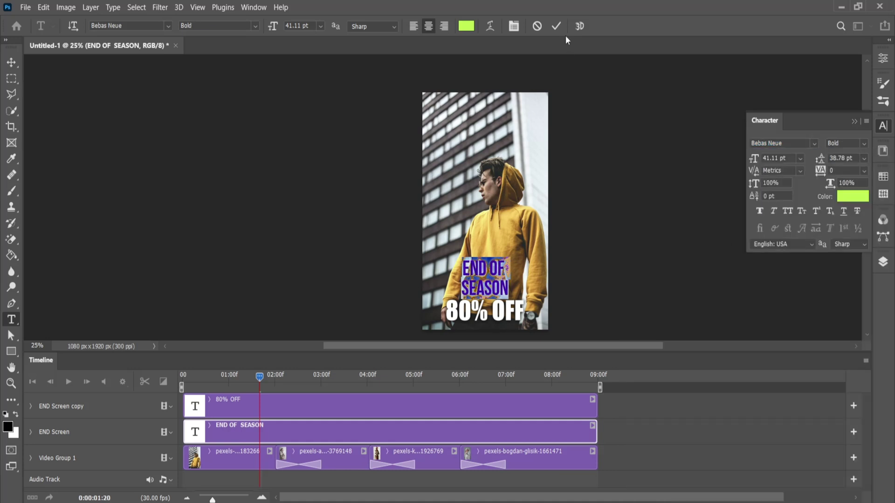
click(556, 26)
- Set the 80% OFF text in Bebas Neue Bold
key(v)
scroll(500, 304, up, 2)
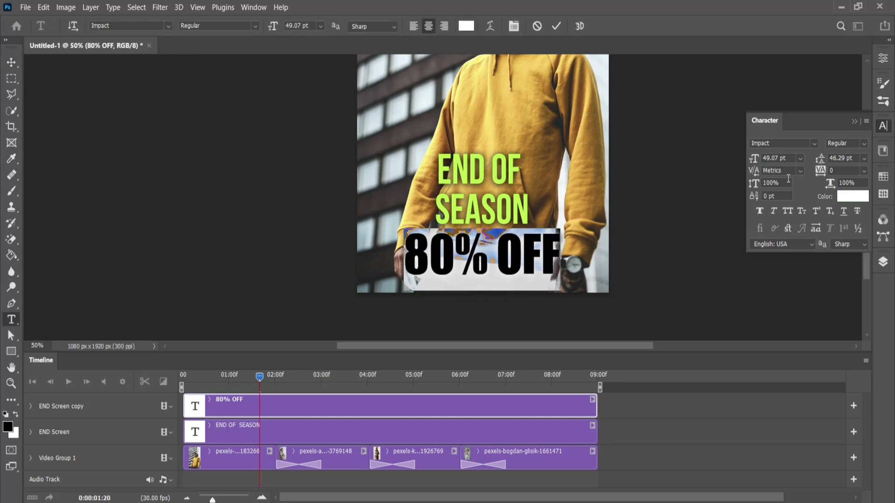
click(789, 141)
text(Bab)
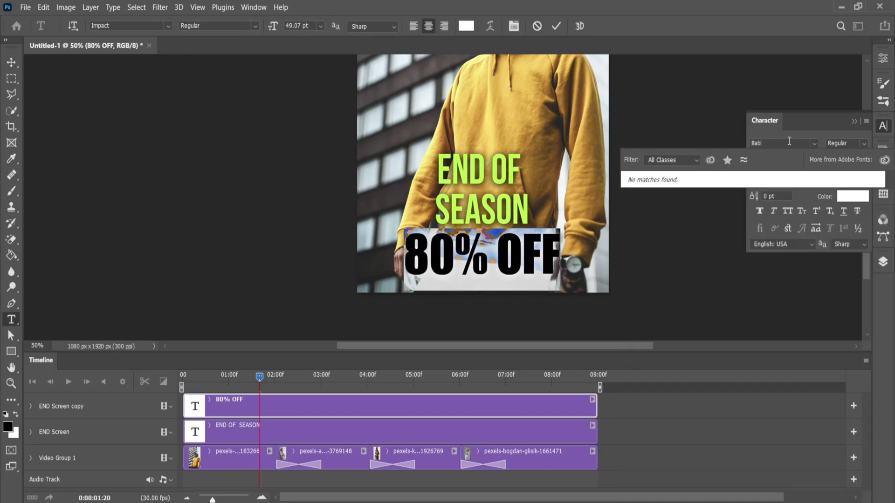
key(BackSpace)
key(BackSpace)
text(ebas Neue)
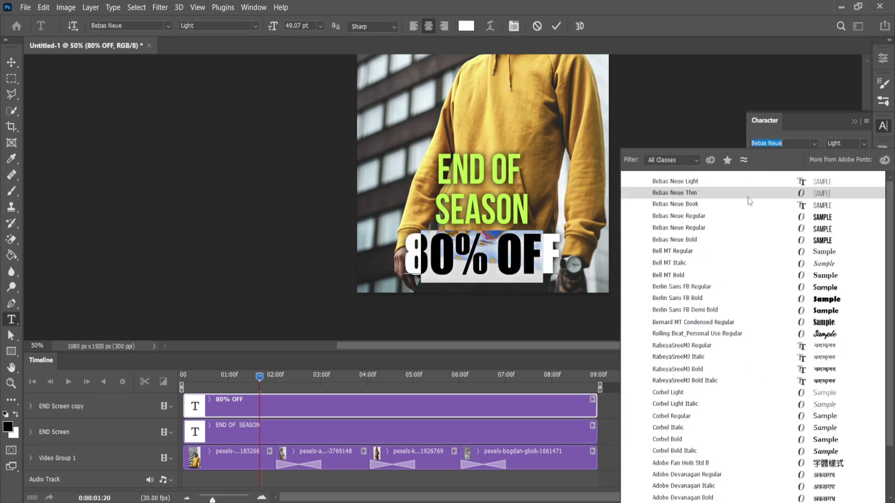
click(713, 247)
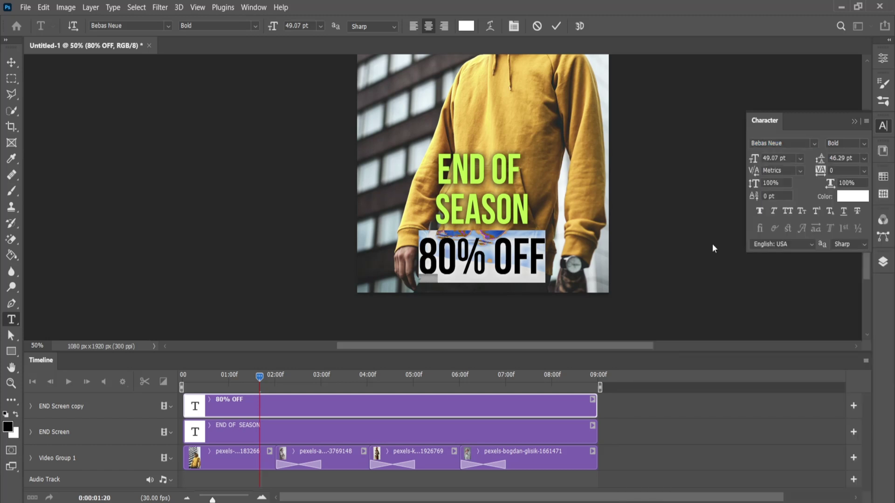
click(556, 25)
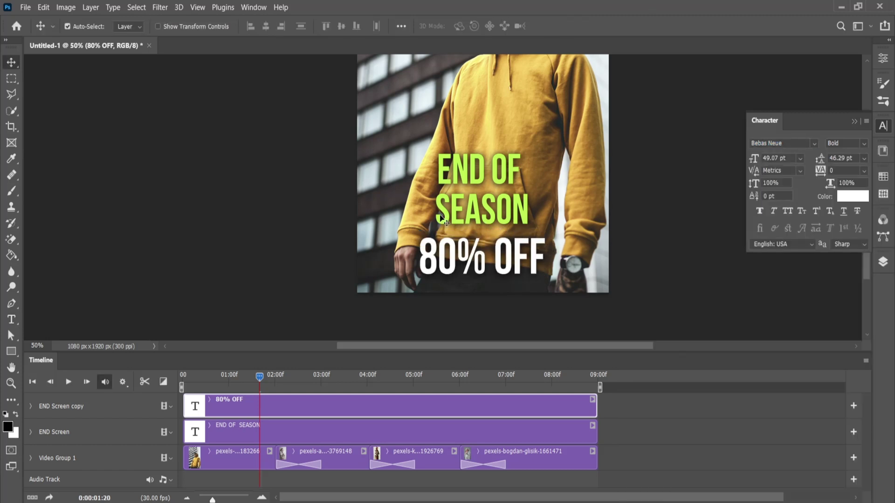
- Enlarge END OF SEASON to about 137%
click(485, 201)
key(ctrl+t)
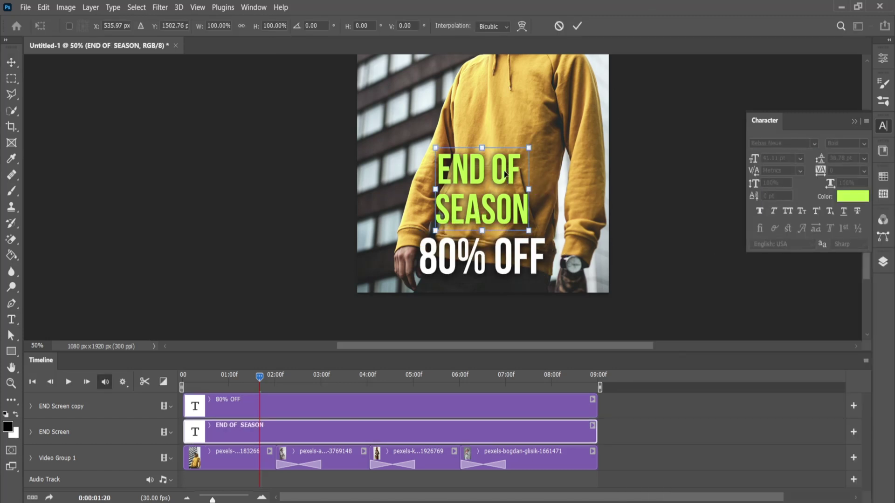
drag(536, 147, 553, 123)
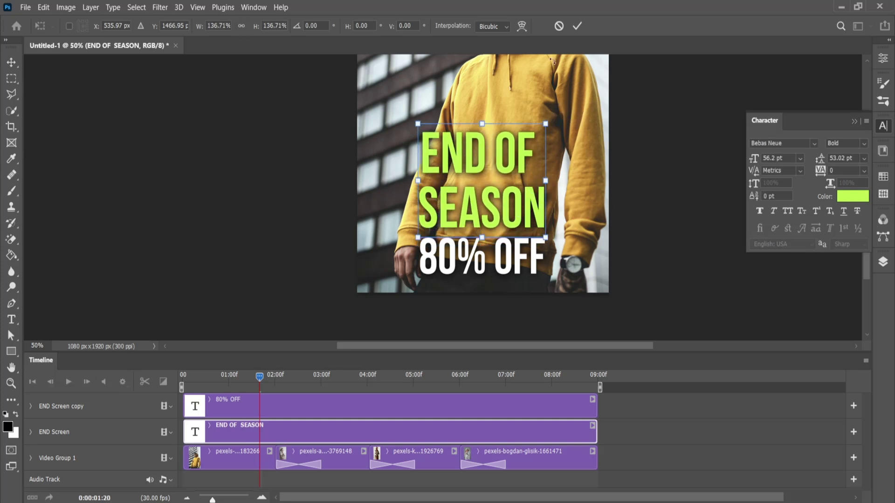
click(577, 26)
key(ctrl+minus)
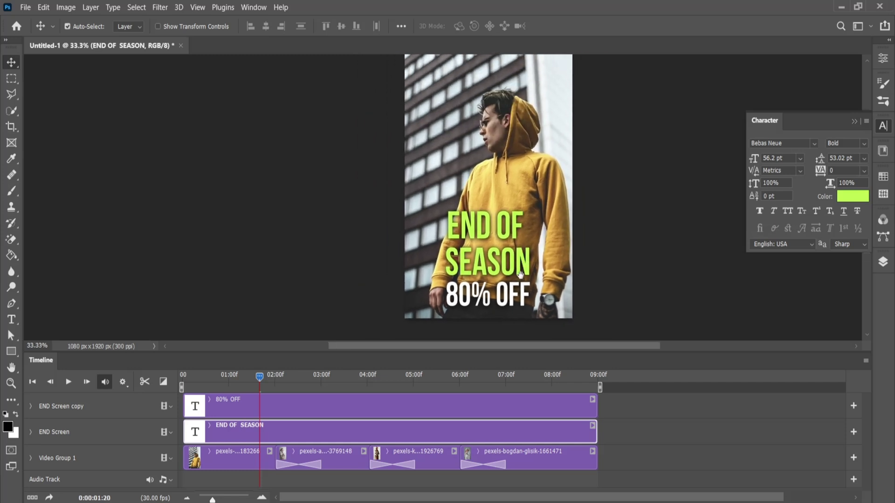
key(ctrl+minus)
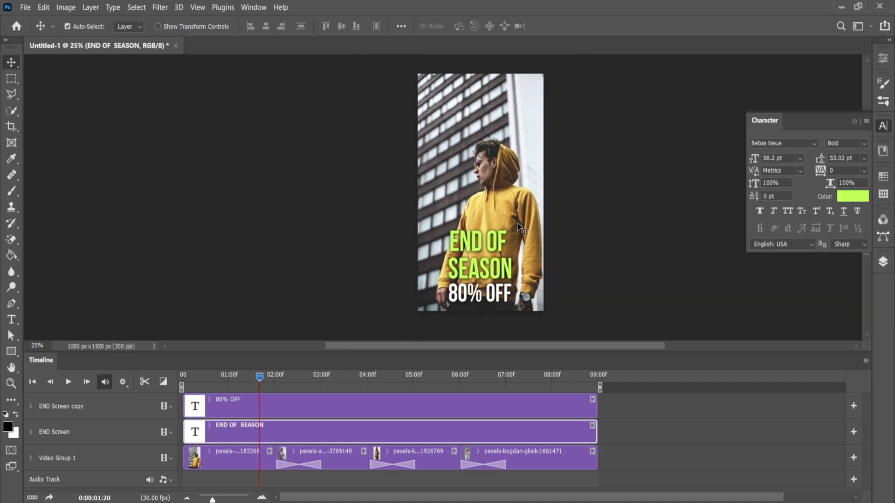
- Select both sale lines and move them higher up the poster, over the hoodie
scroll(519, 224, up, 2)
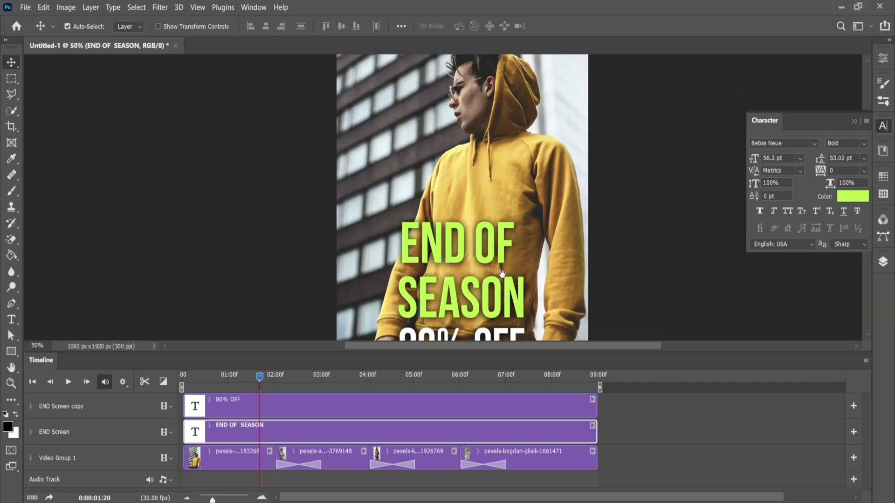
scroll(517, 186, down, 2)
shift+click(519, 246)
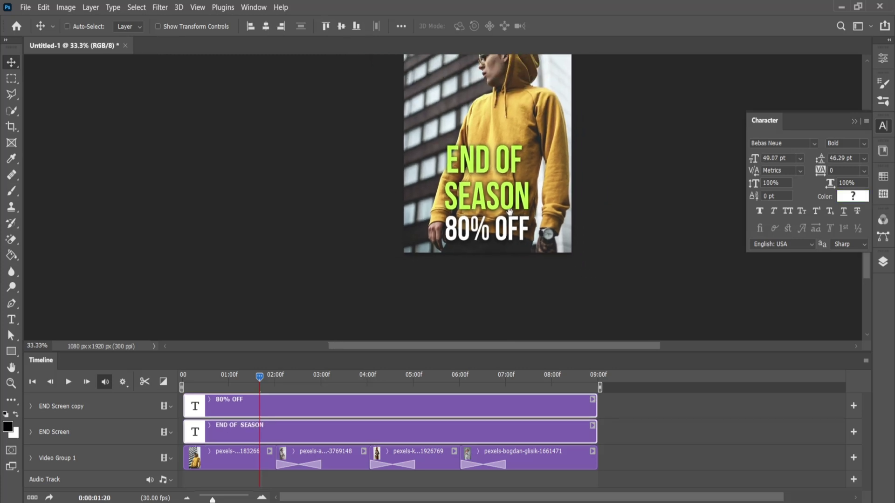
key(ctrl+minus)
drag(498, 244, 497, 150)
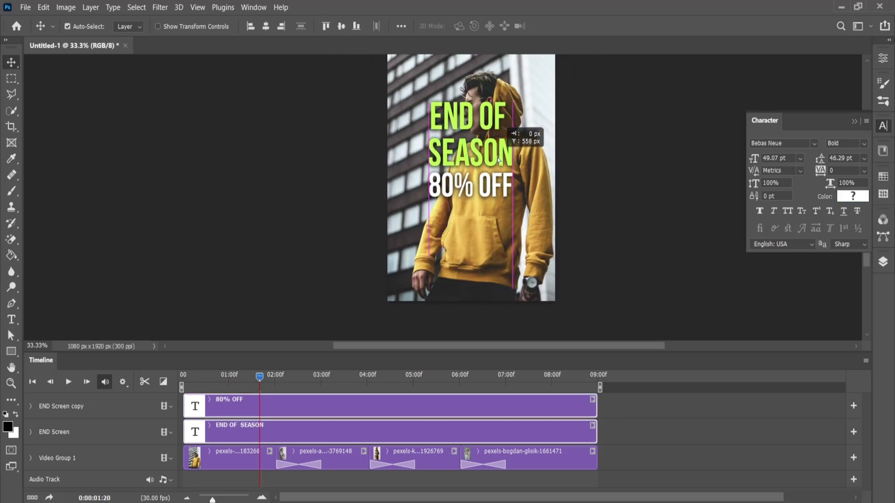
scroll(513, 167, up, 2)
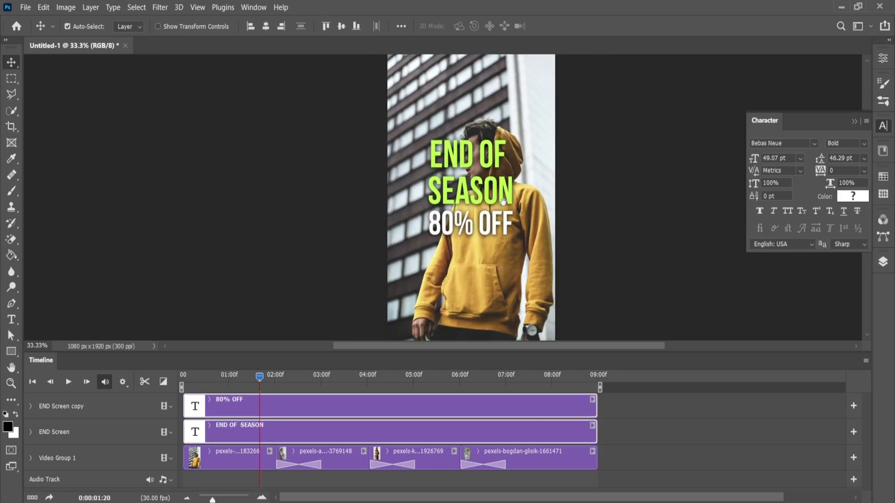
scroll(530, 187, down, 1)
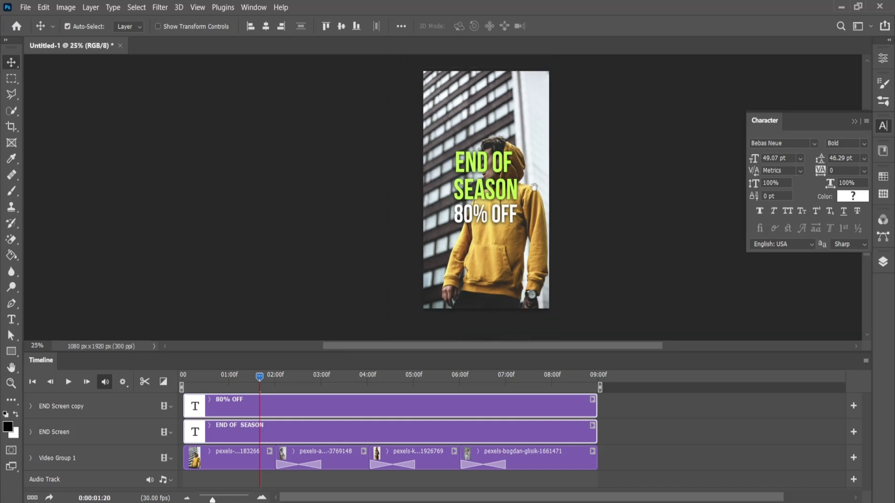
- Scale up the first yellow-hoodie model clip and shift it so the model fills the tall frame
click(231, 448)
key(ctrl+t)
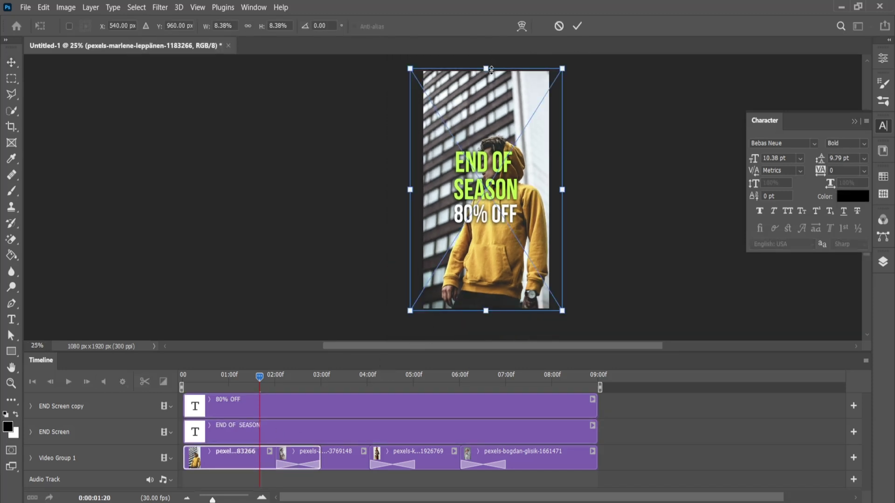
scroll(492, 70, down, 1)
drag(497, 137, 497, 100)
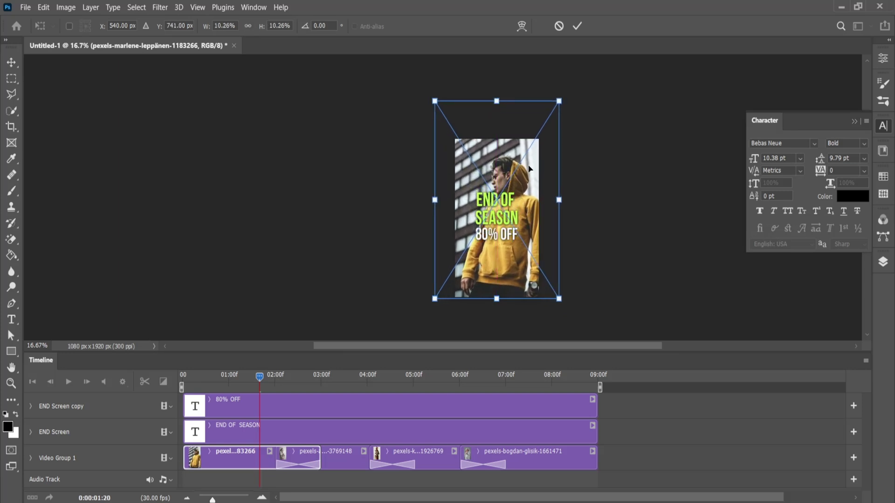
drag(530, 168, 523, 170)
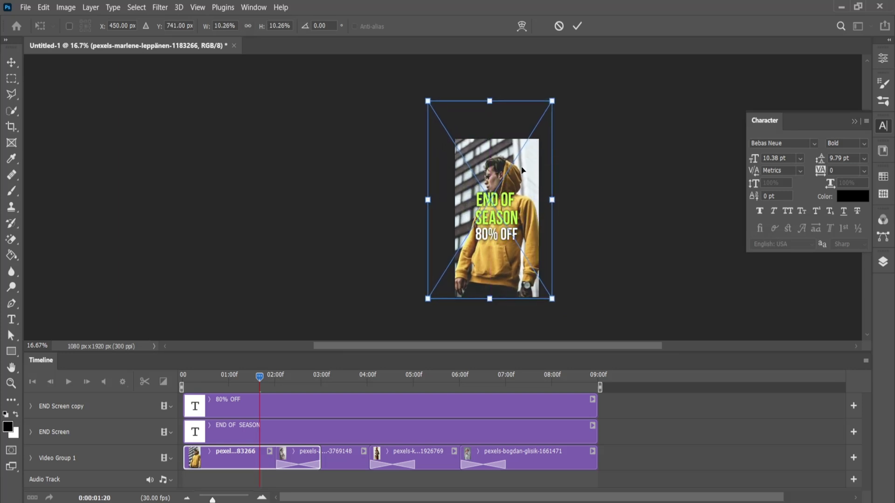
drag(491, 96, 491, 92)
drag(512, 161, 516, 163)
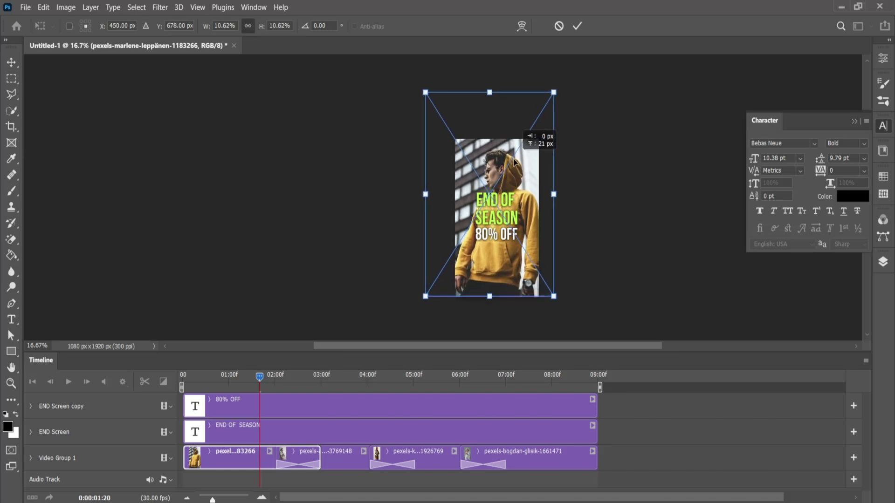
click(578, 27)
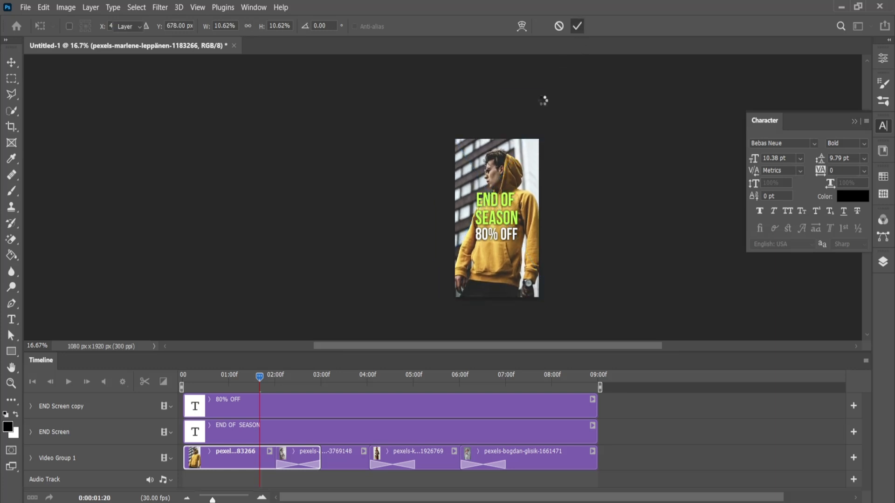
scroll(518, 220, up, 2)
- Duplicate the END OF SEASON and 80% OFF text layers and move the copies below the originals
key(Home)
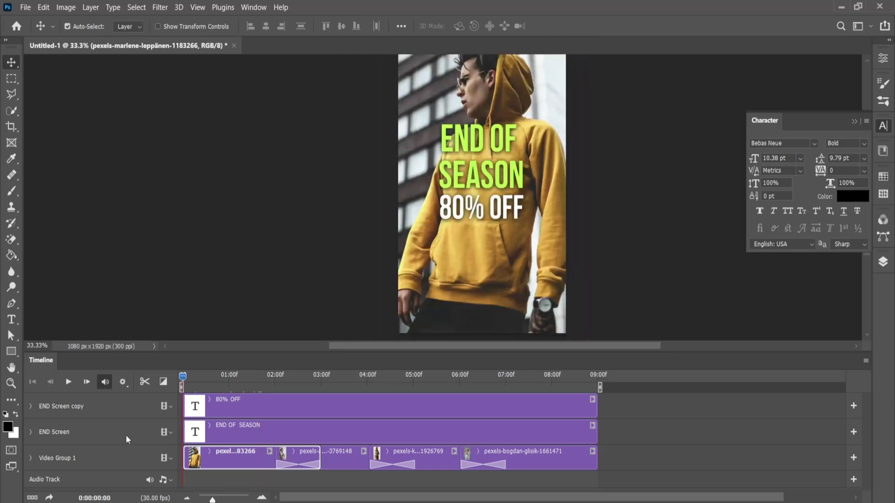
click(126, 434)
shift+click(128, 406)
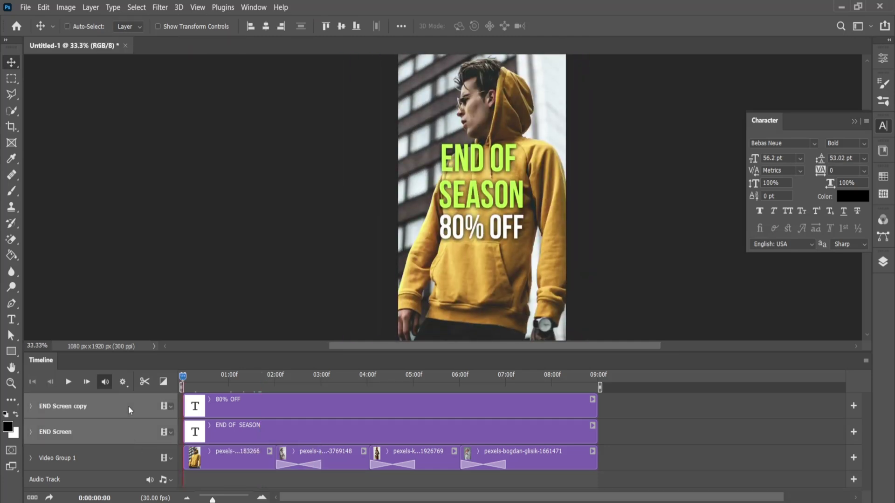
key(ctrl+j)
click(262, 399)
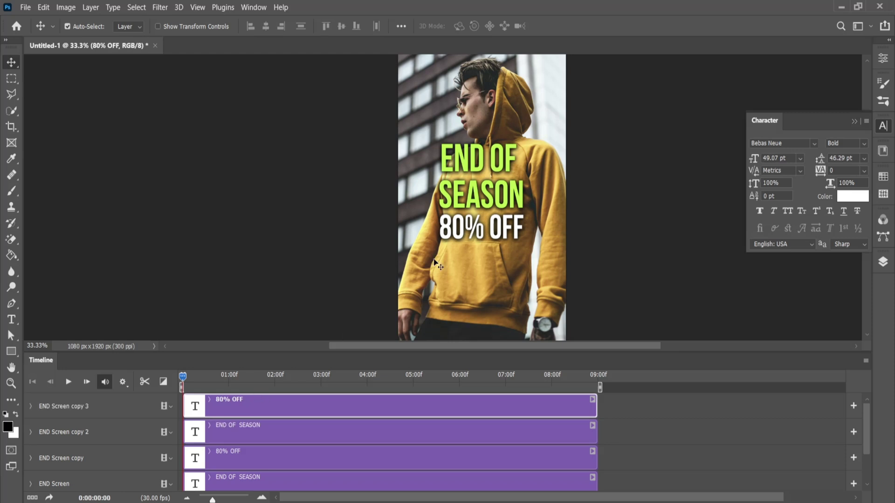
shift+click(497, 205)
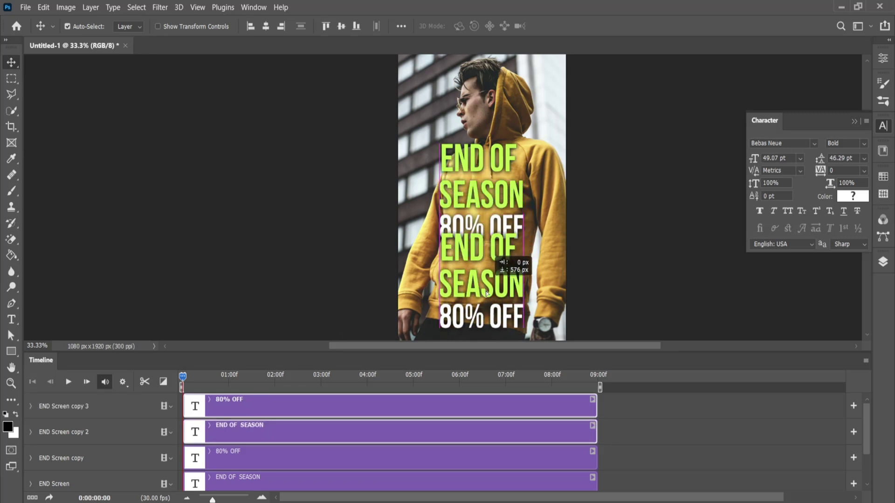
drag(498, 205, 485, 296)
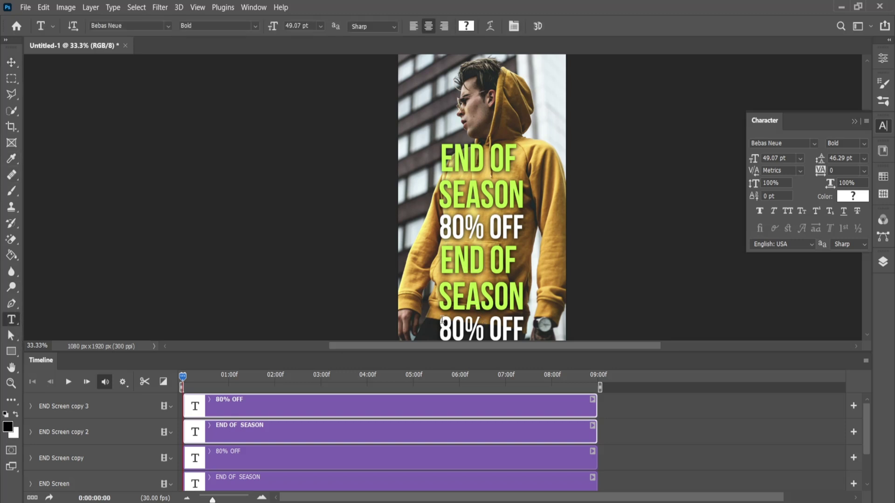
- Retype the duplicated END OF SEASON copy as SHOP NOW at 24 pt
click(11, 319)
click(497, 293)
key(ctrl+a)
text(SH)
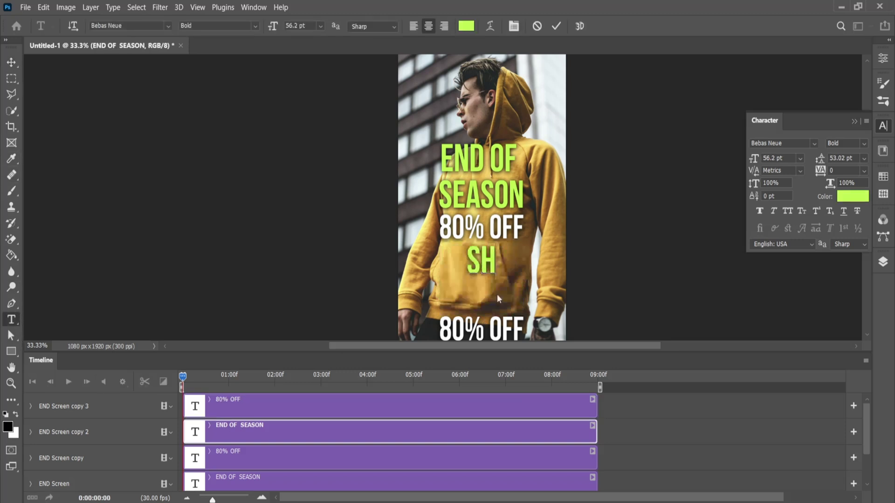
text(OP N)
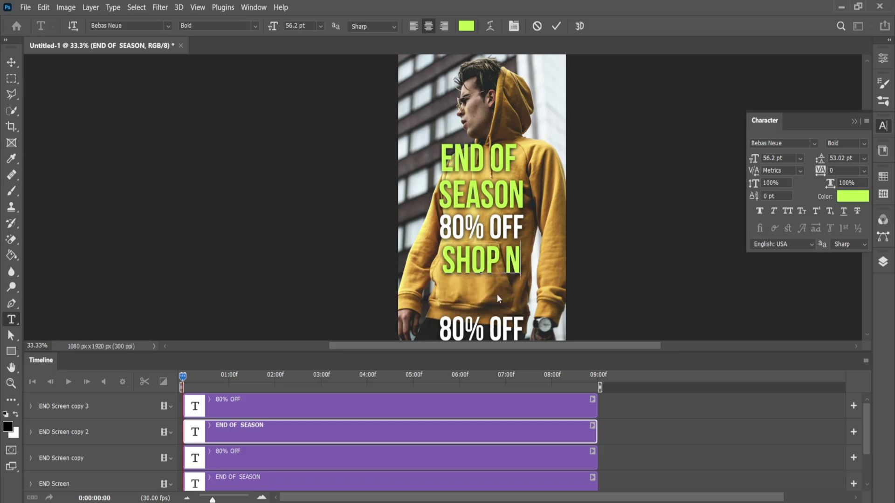
text(OW)
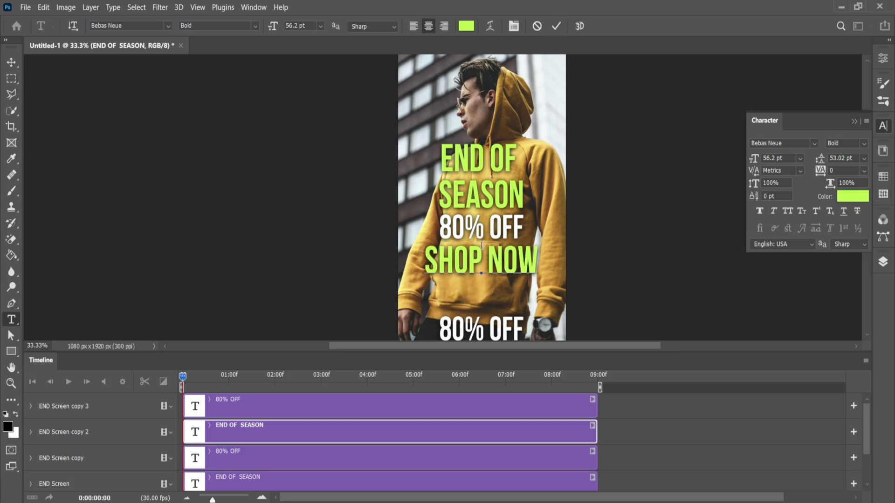
key(ctrl+a)
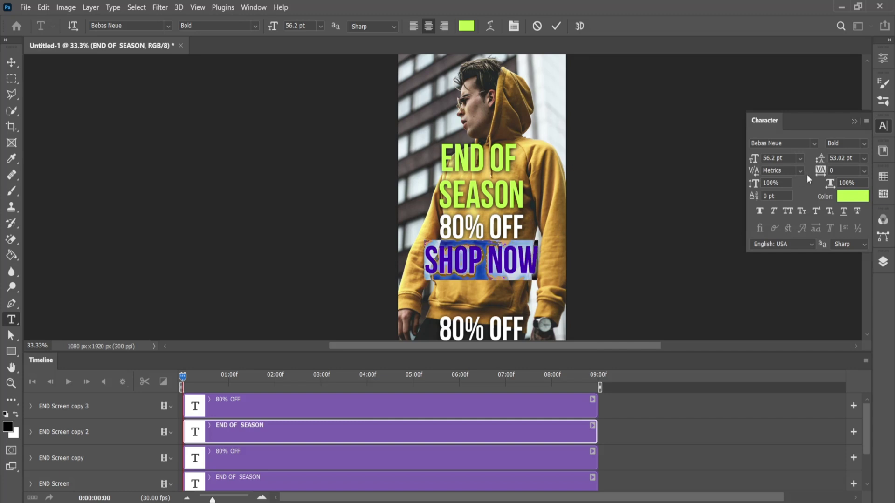
click(800, 158)
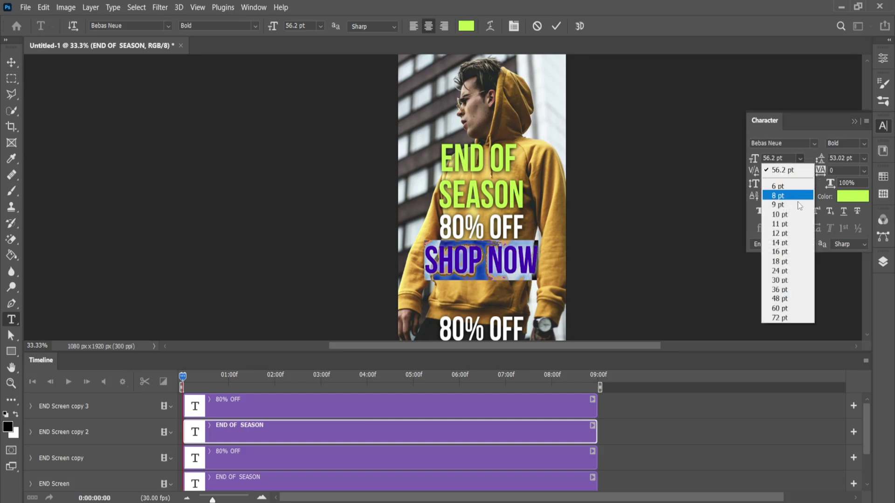
click(783, 261)
click(800, 158)
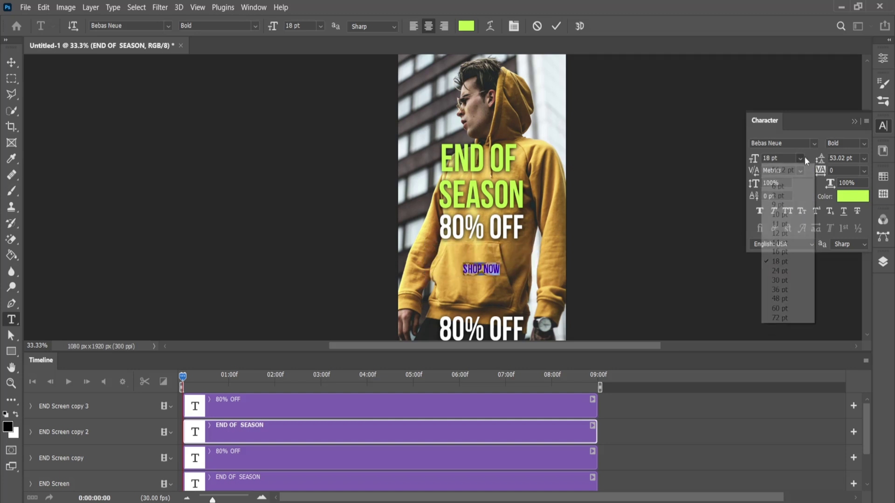
click(775, 270)
click(556, 26)
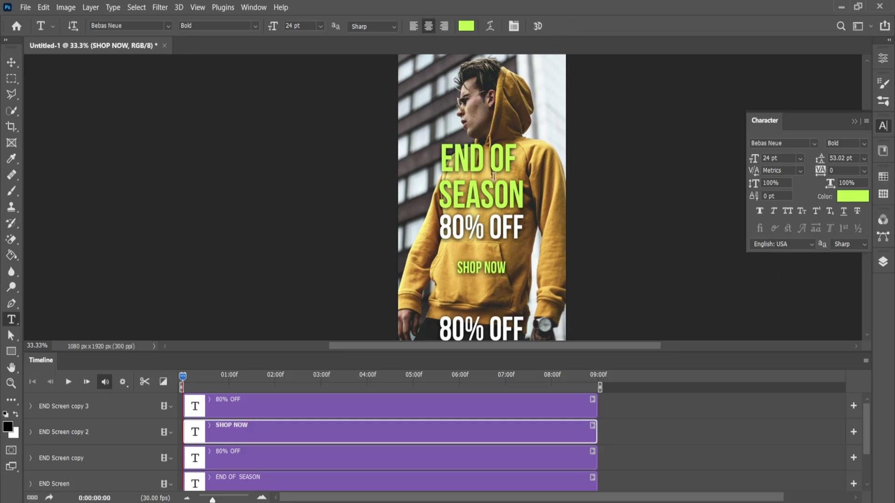
- Colour SHOP NOW white (ffffff) and move it lower on the poster
triple_click(482, 268)
click(852, 195)
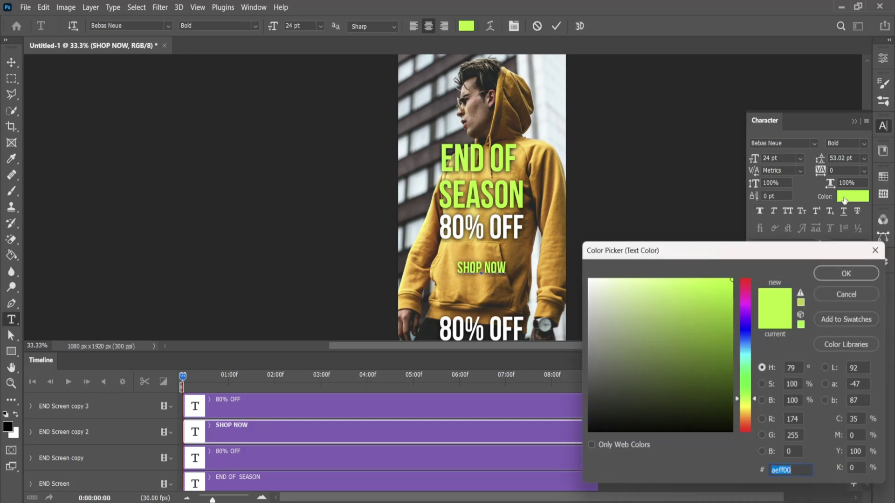
text(ffffff)
click(850, 272)
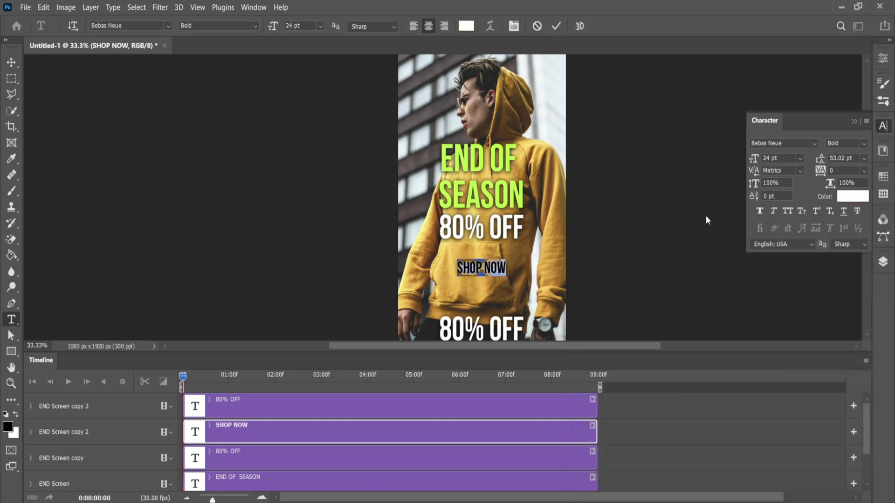
click(555, 26)
key(ctrl+t)
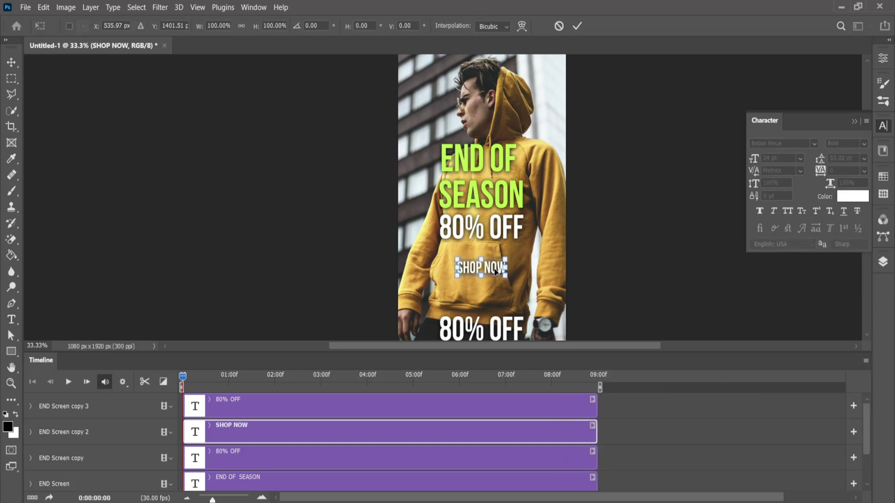
drag(495, 272, 495, 292)
key(Return)
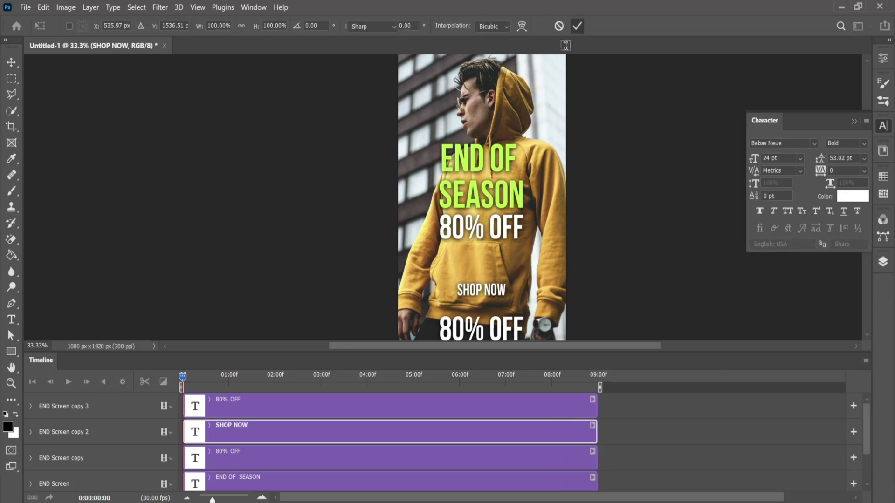
- Replace the bottom 80% OFF copy with LIMITED TIME OFFER and shrink it beneath SHOP NOW
key(t)
triple_click(499, 334)
text(LI)
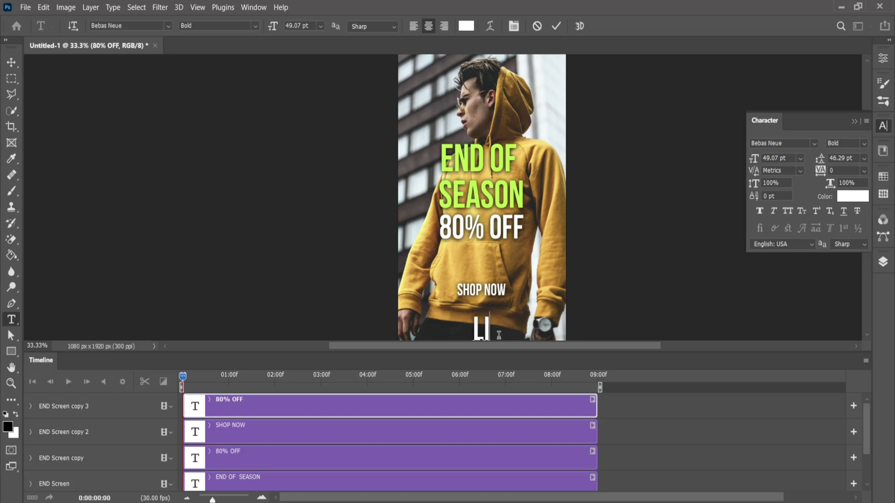
text(MITED TIME)
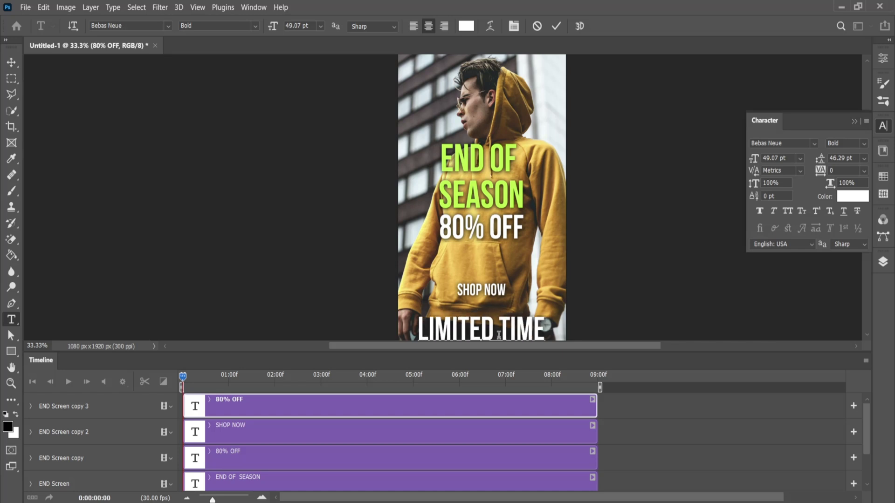
text( OFFE)
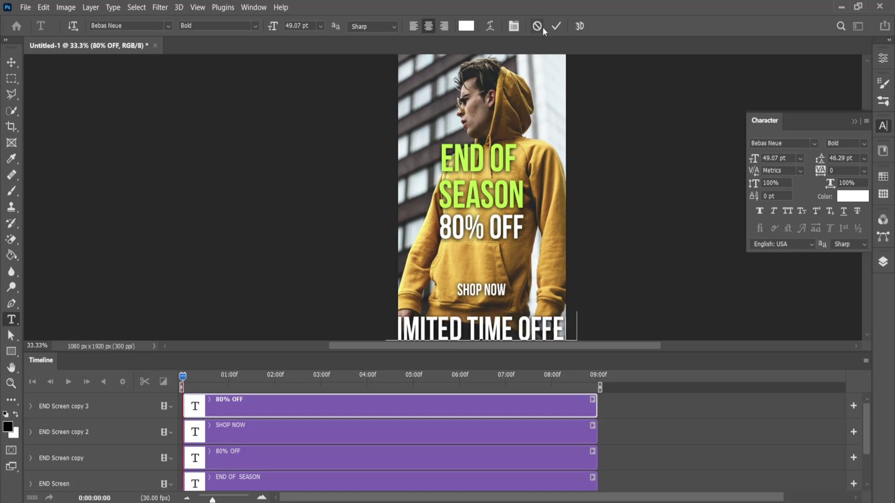
click(556, 26)
key(ctrl+t)
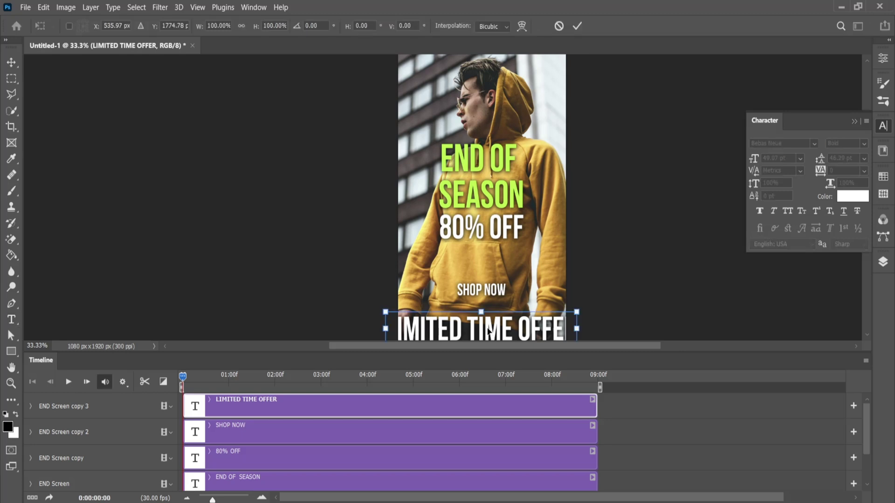
mouse_move(481, 312)
mouse_down()
mouse_move(511, 318)
mouse_move(539, 311)
mouse_up()
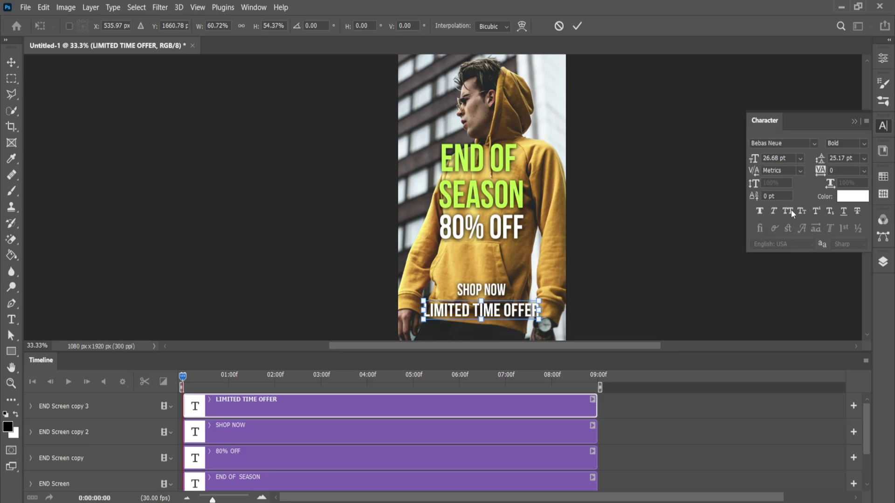
- Widen LIMITED TIME OFFER letter spacing to 200 and scale the line to about 70%
double_click(521, 321)
double_click(481, 310)
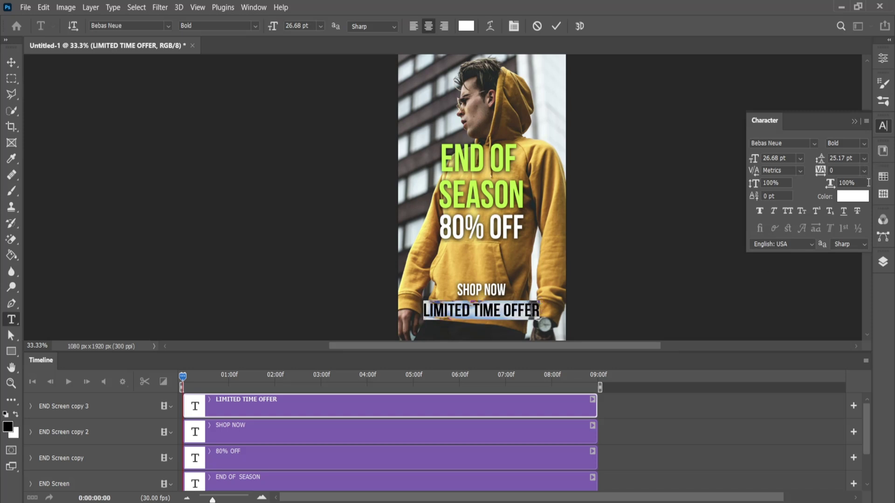
click(865, 171)
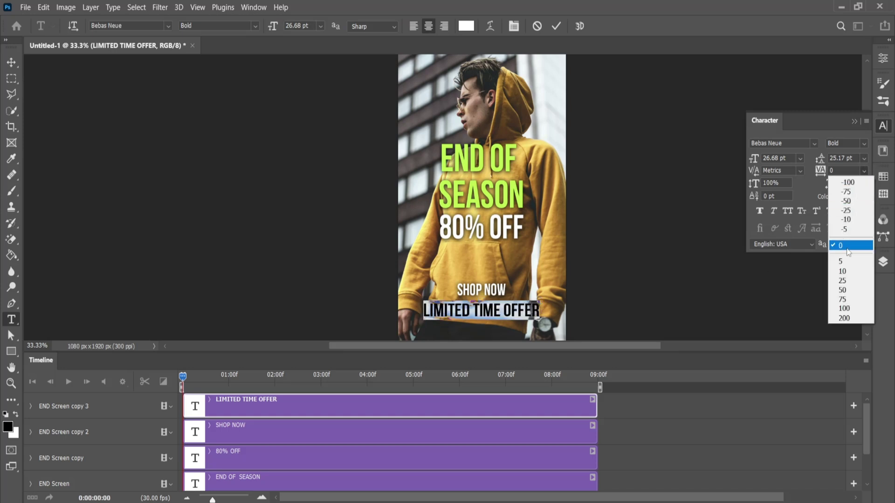
click(844, 318)
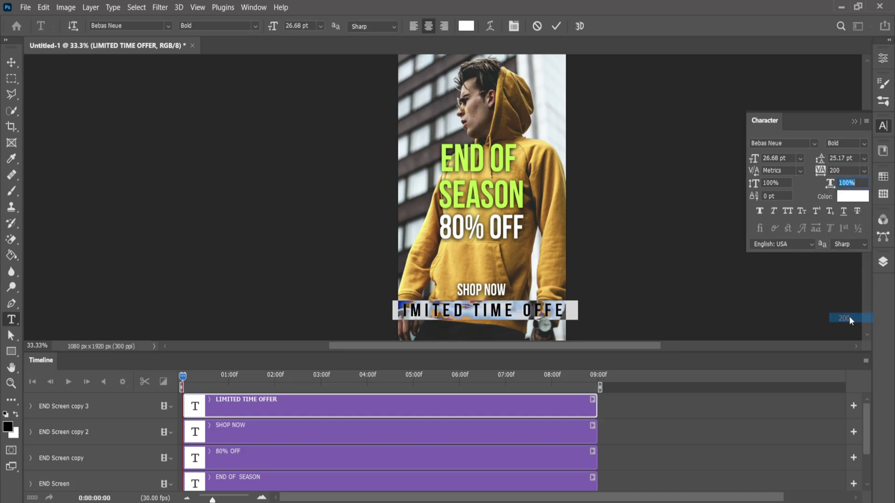
click(857, 183)
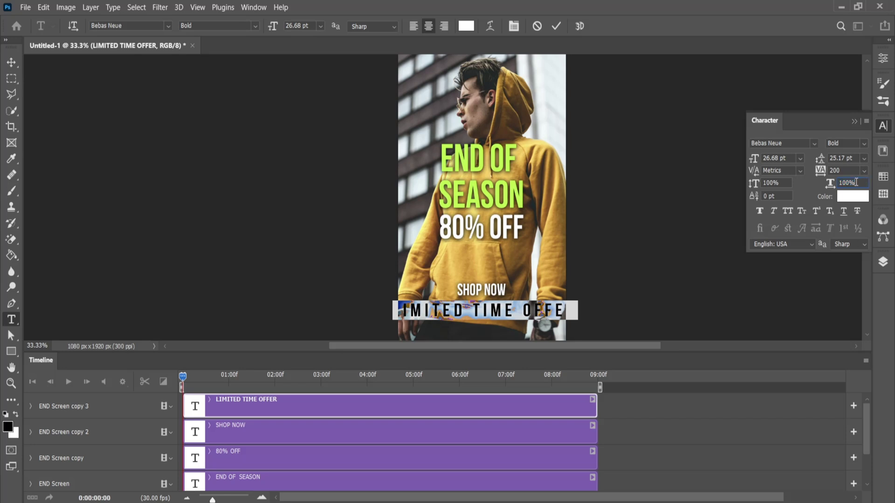
click(554, 27)
key(ctrl+t)
drag(577, 300, 550, 302)
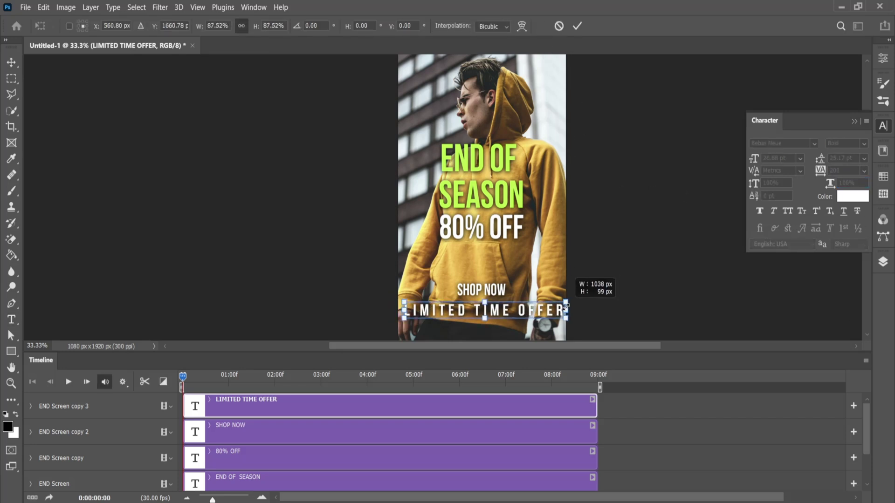
scroll(533, 308, up, 2)
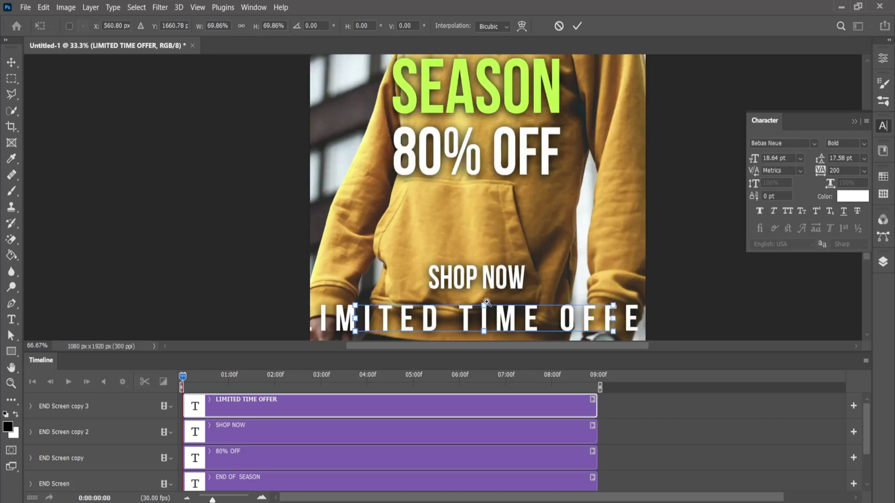
key(Return)
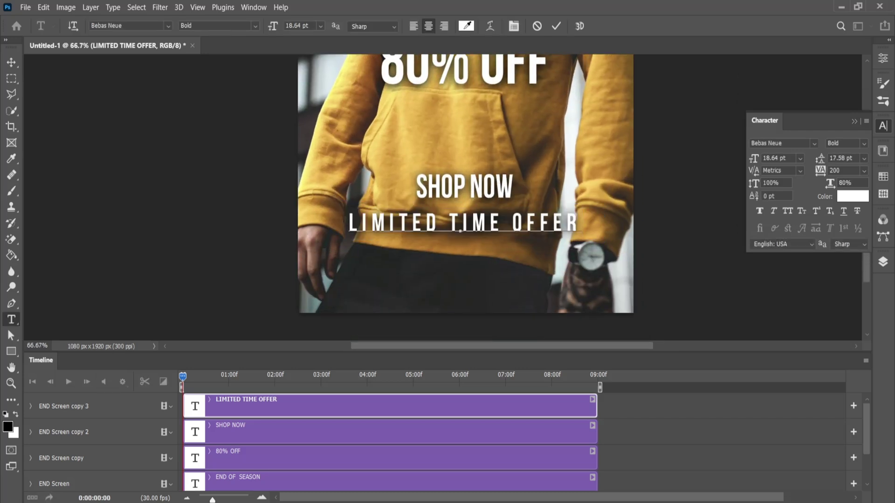
- Recolour LIMITED TIME OFFER a bright lime yellow-green in the Color Picker
click(853, 196)
drag(747, 373, 747, 403)
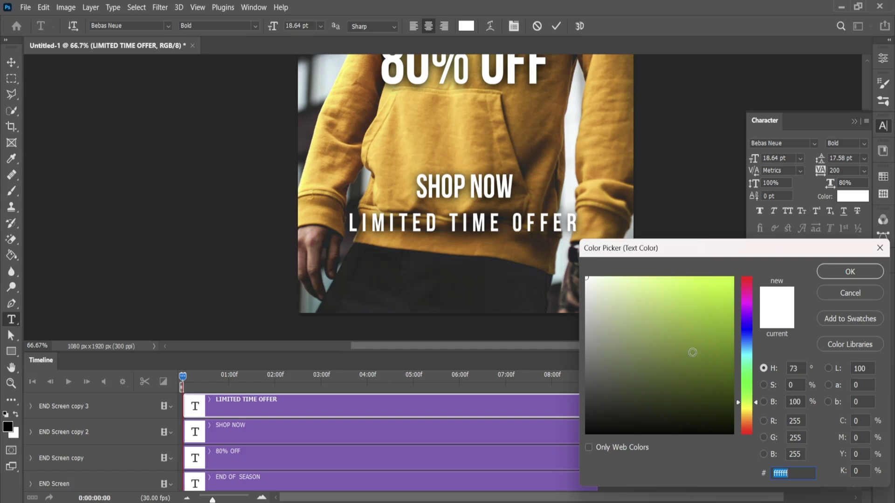
drag(693, 353, 733, 279)
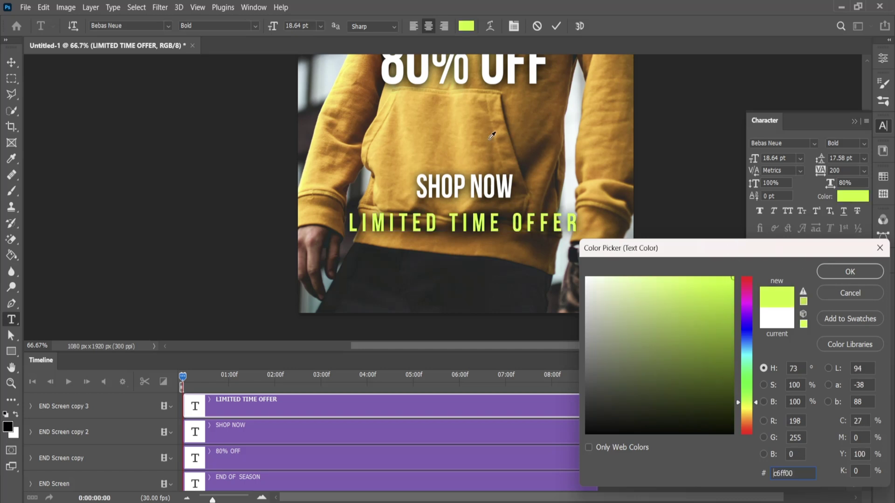
drag(492, 135, 473, 135)
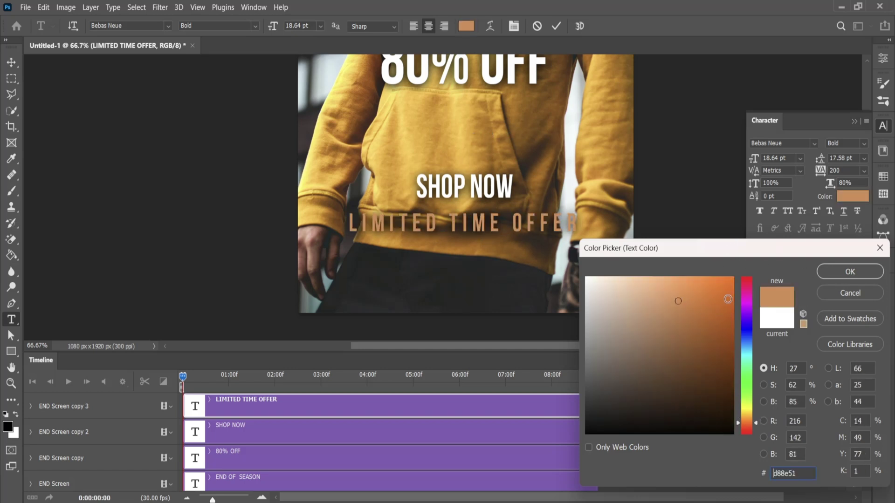
drag(727, 299, 733, 278)
click(748, 378)
drag(744, 374, 746, 403)
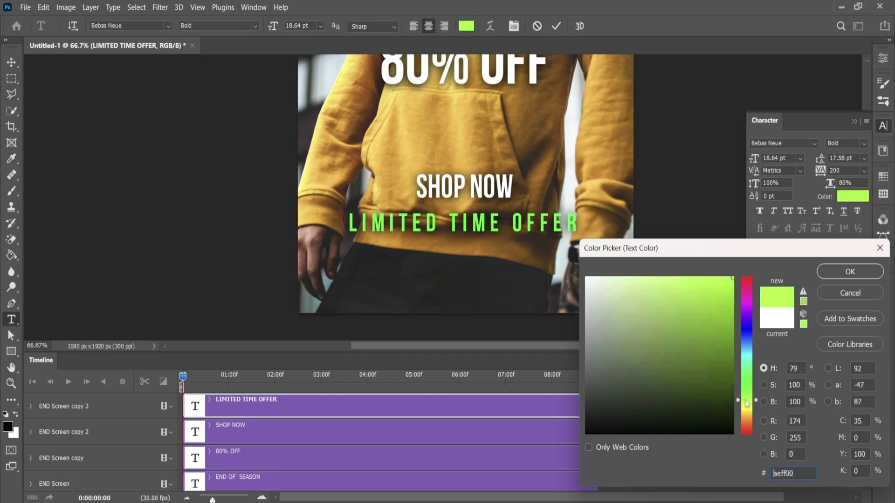
click(851, 270)
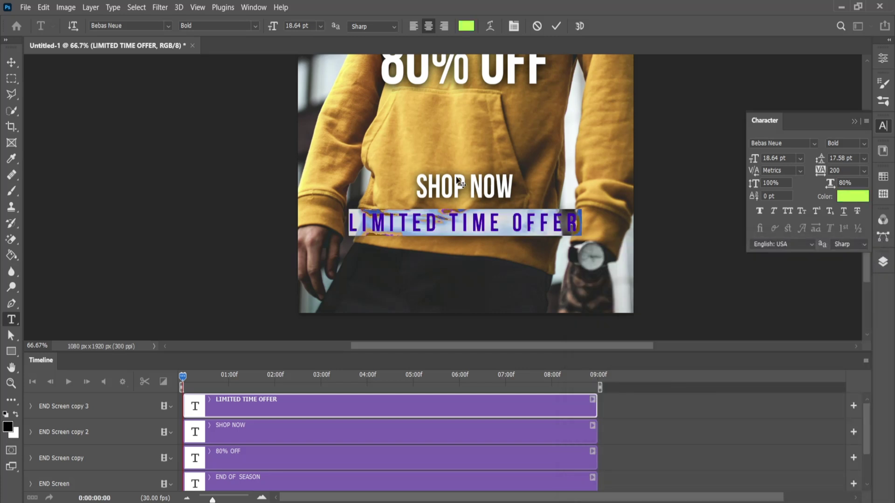
click(556, 26)
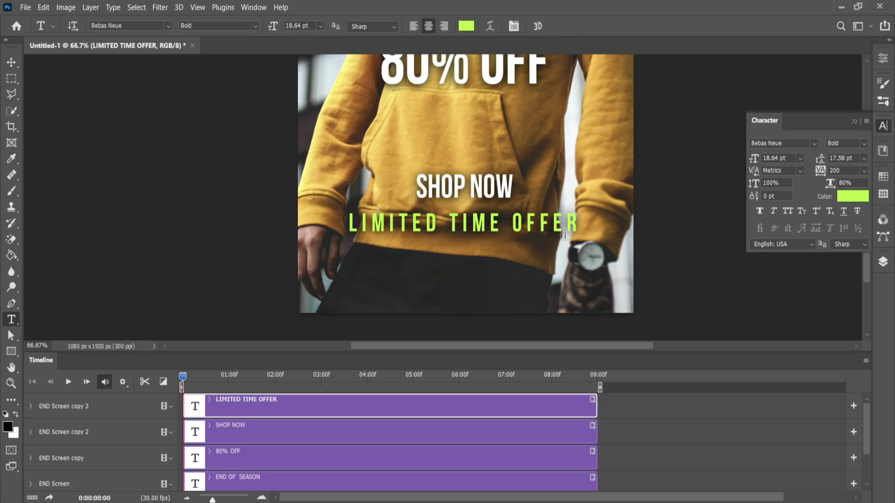
- Move SHOP NOW and LIMITED TIME OFFER lower on the poster
click(342, 438)
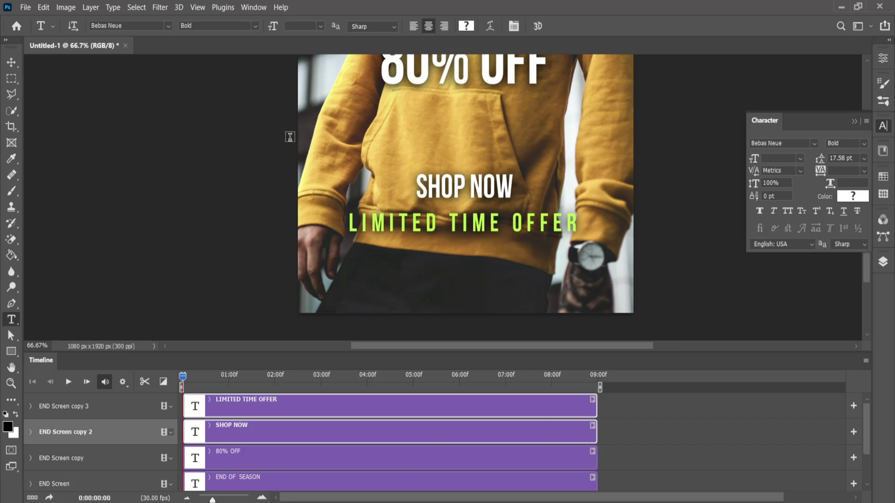
key(ctrl+t)
drag(432, 192, 488, 248)
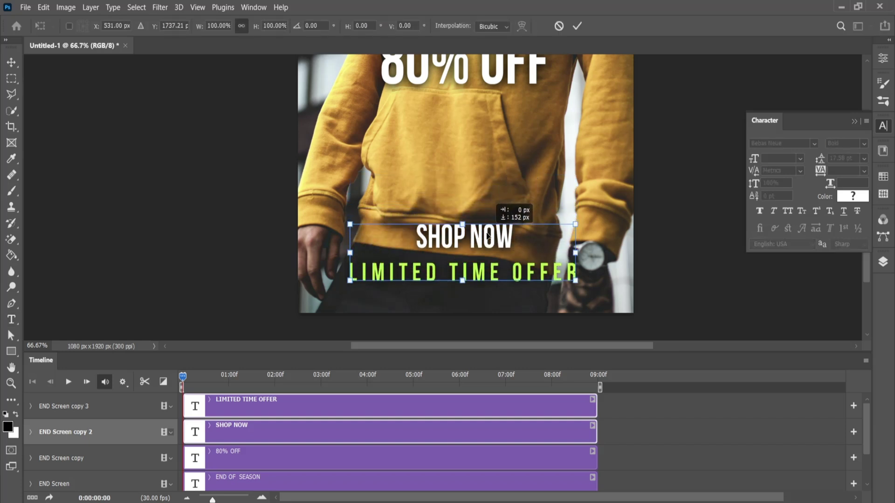
click(577, 26)
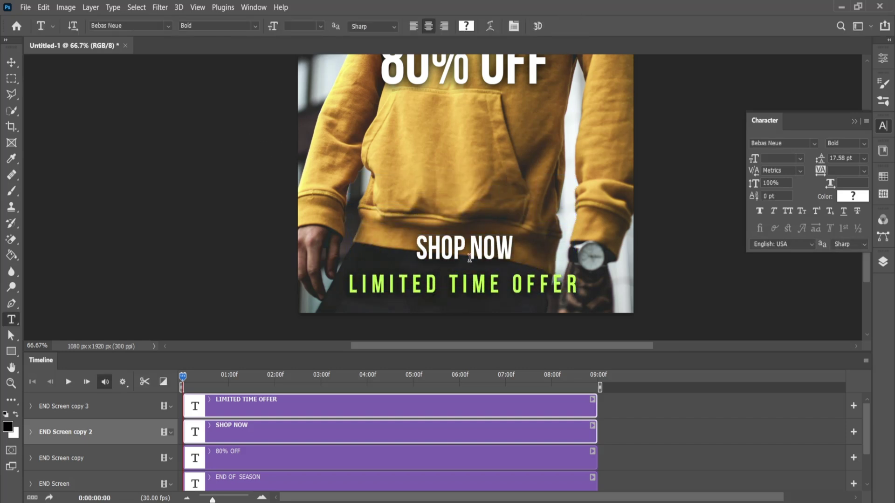
- Make the word SEASON in the headline white
double_click(420, 183)
double_click(441, 179)
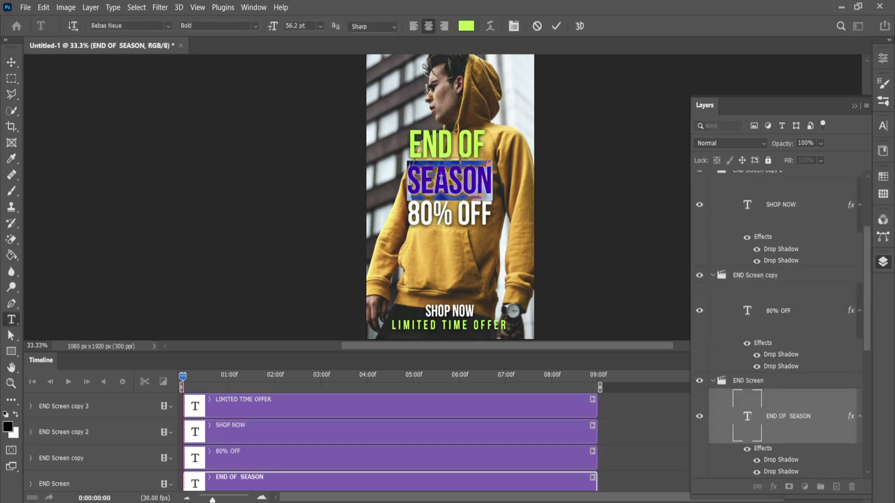
click(464, 26)
click(587, 279)
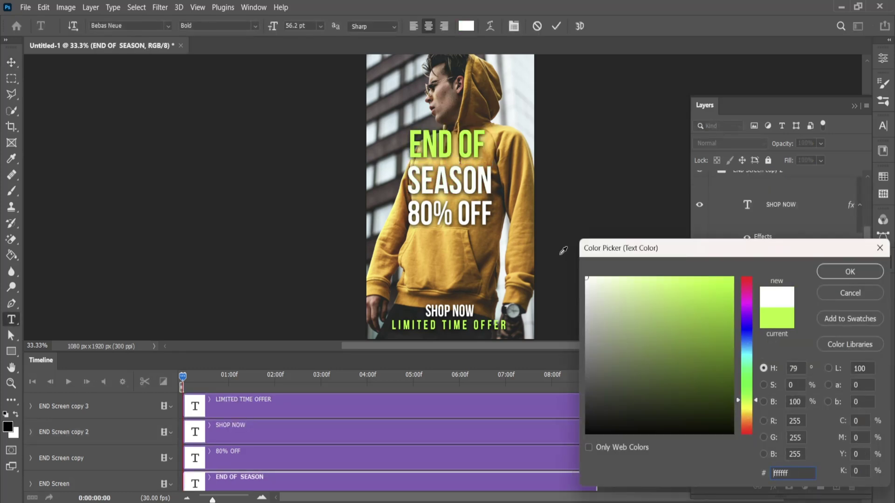
click(864, 278)
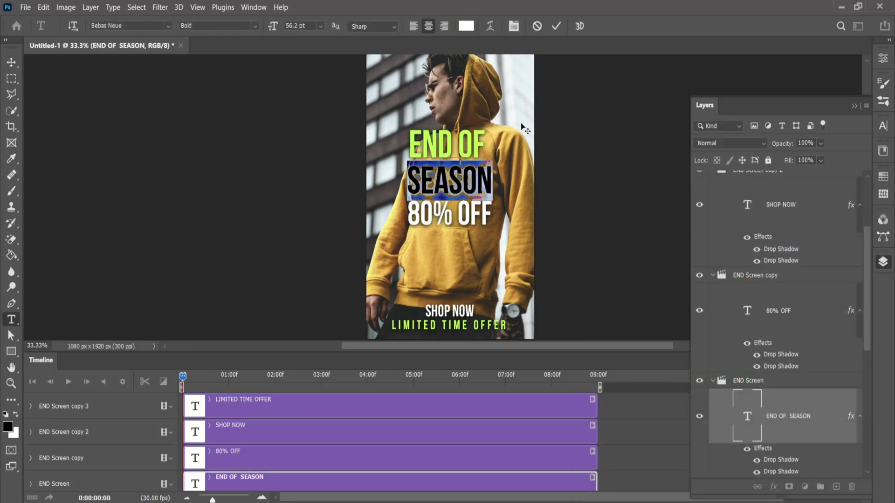
click(556, 26)
- Colour only the 80% text lime green (#9fff15)
double_click(455, 206)
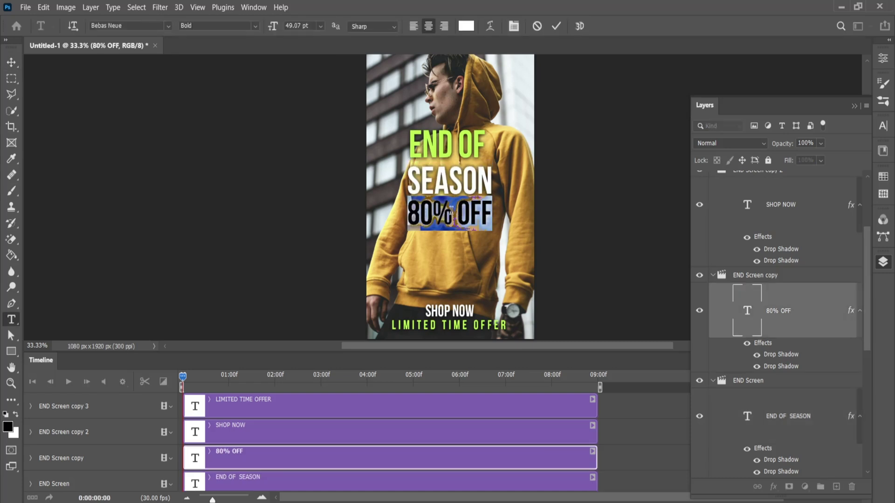
drag(451, 211, 395, 217)
click(467, 26)
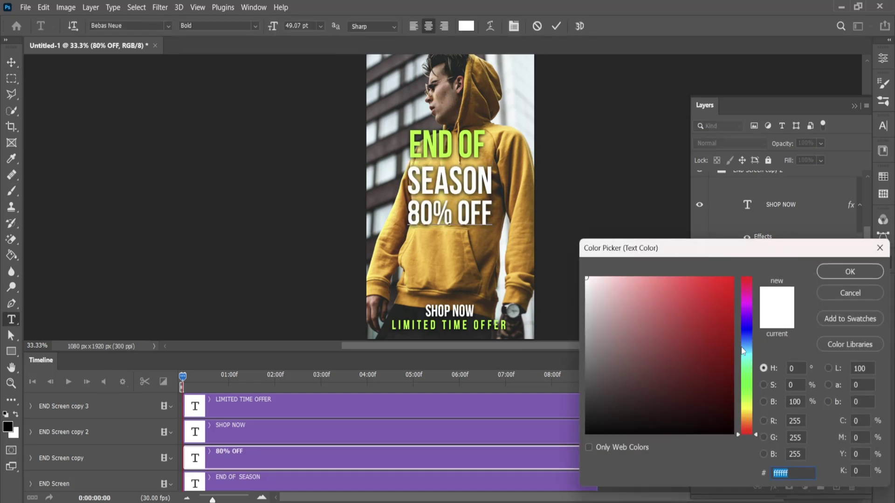
text(9fff15)
click(849, 272)
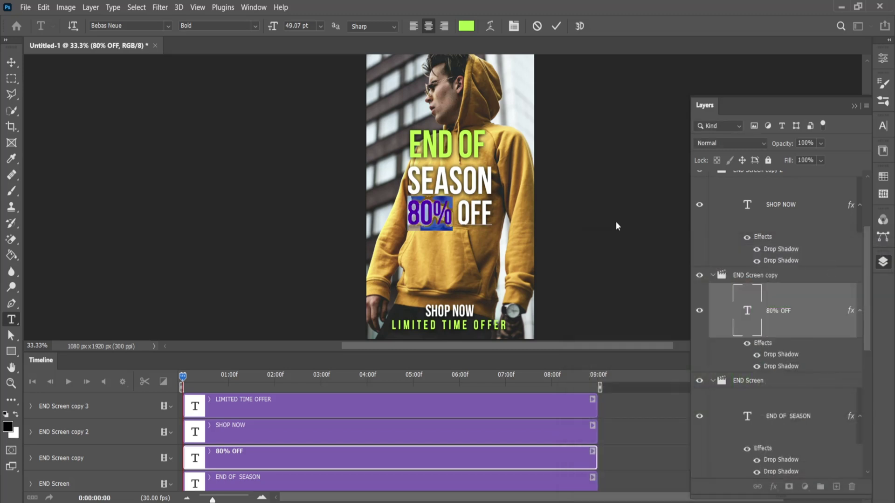
click(555, 26)
- Group the SHOP NOW and LIMITED TIME OFFER layers as Limited Time Text
key(v)
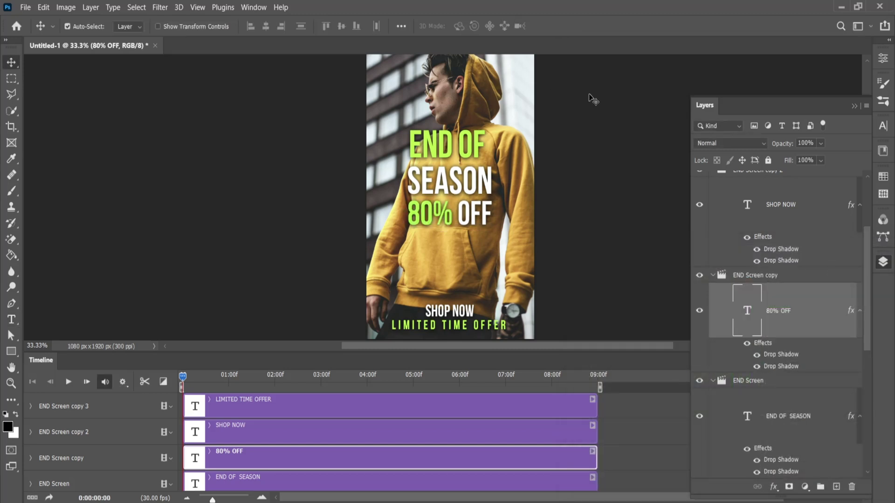
scroll(772, 321, up, 2)
scroll(771, 320, up, 1)
click(742, 179)
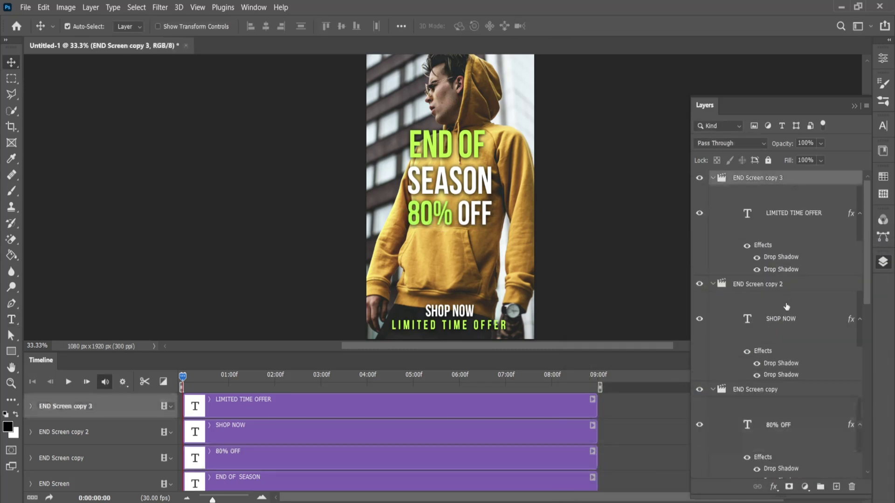
shift+click(795, 290)
shift+click(799, 329)
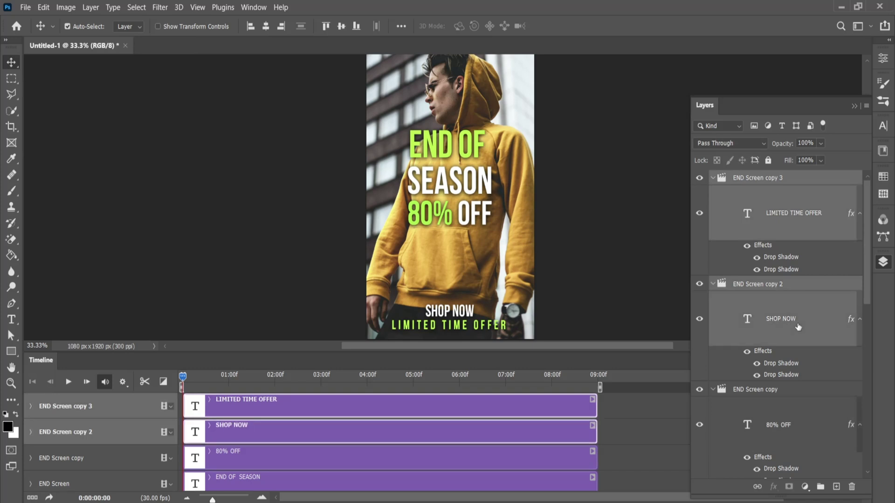
key(ctrl+g)
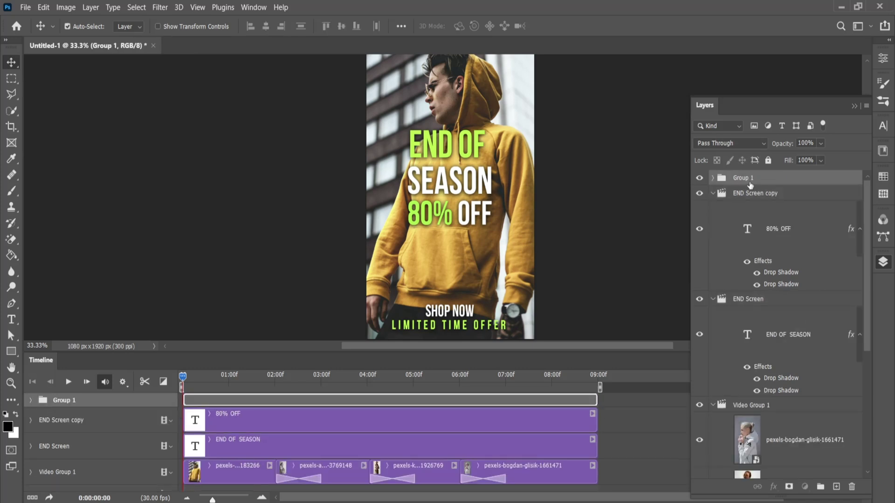
text(Limi)
text(ted Time Tex)
key(Return)
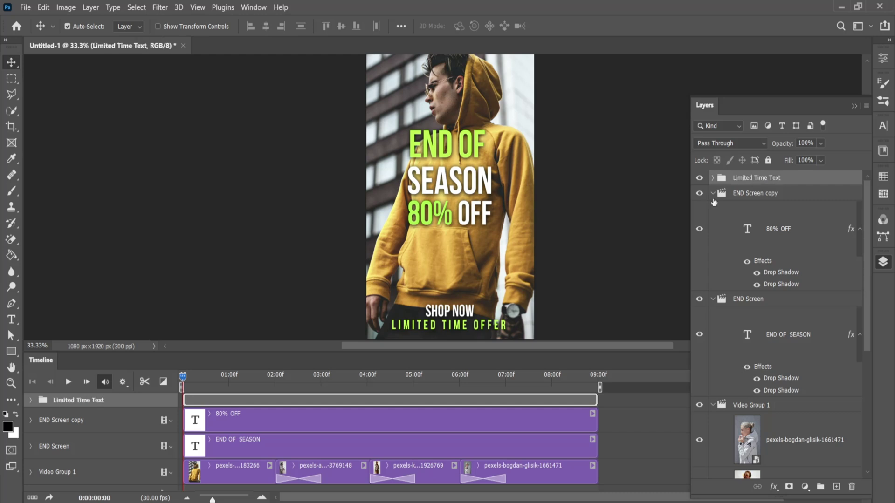
- Group the END OF SEASON and 80% OFF layers and name the group Text 1
click(713, 194)
click(713, 193)
click(712, 209)
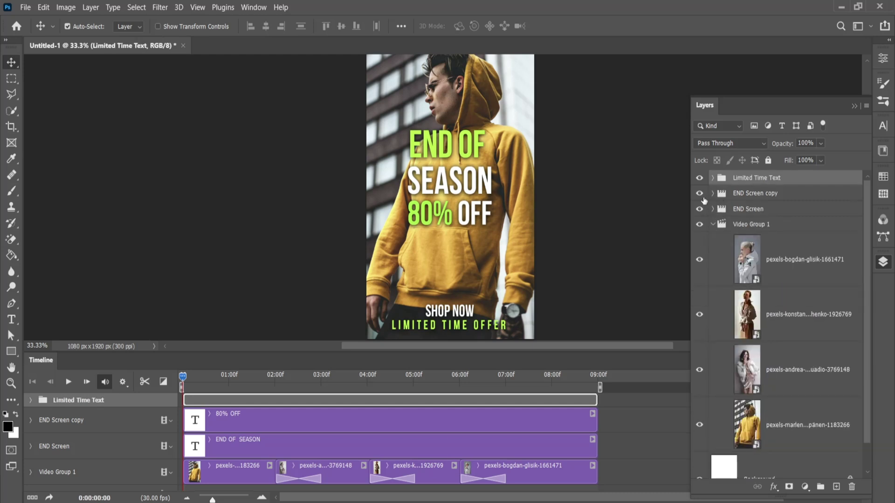
click(741, 196)
key(ctrl+g)
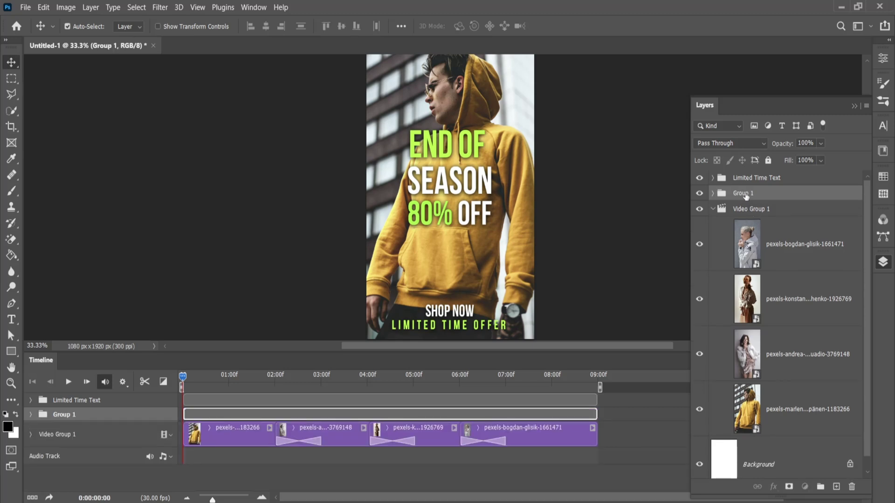
double_click(746, 193)
text(Text 1)
key(Return)
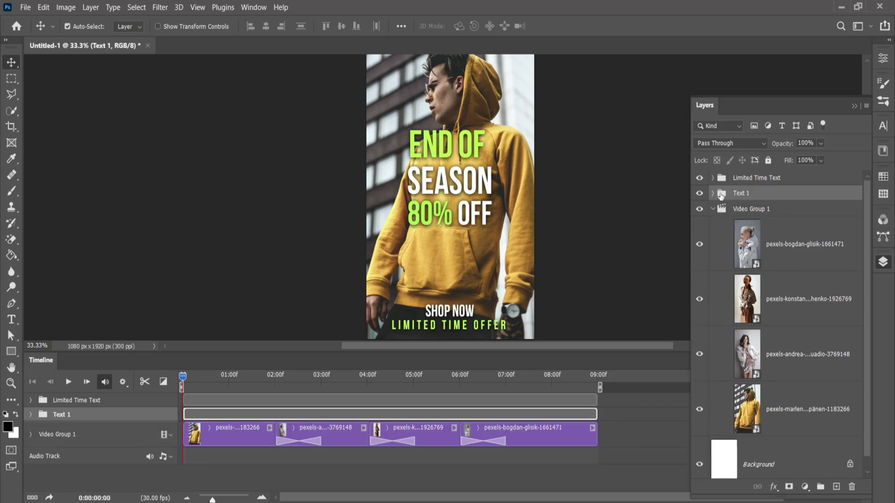
- Rename the Limited Time Text group to Text 2
double_click(755, 178)
key(BackSpace)
text(Text)
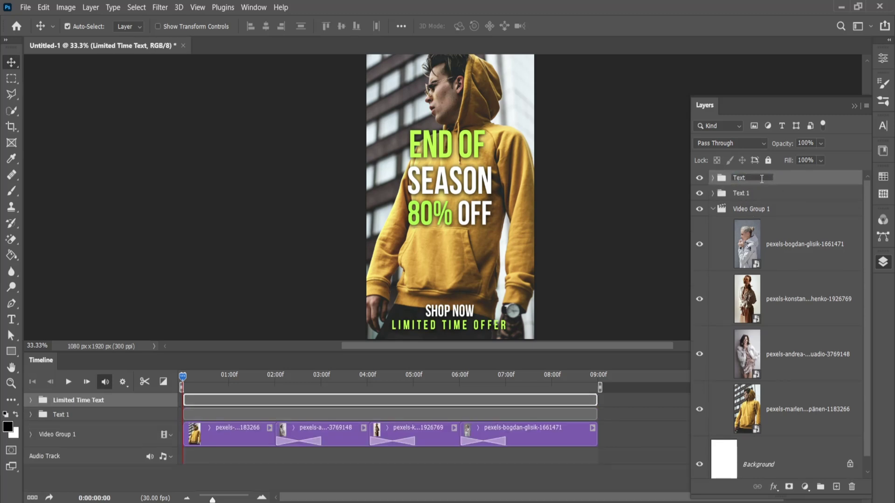
text(2)
key(Return)
click(713, 208)
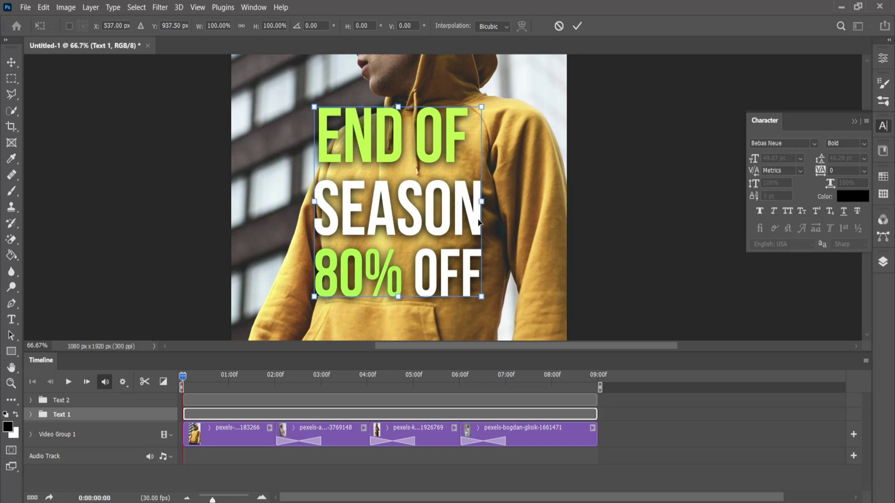
- Tilt the Text 1 headline so its right side rises slightly
drag(483, 240, 485, 215)
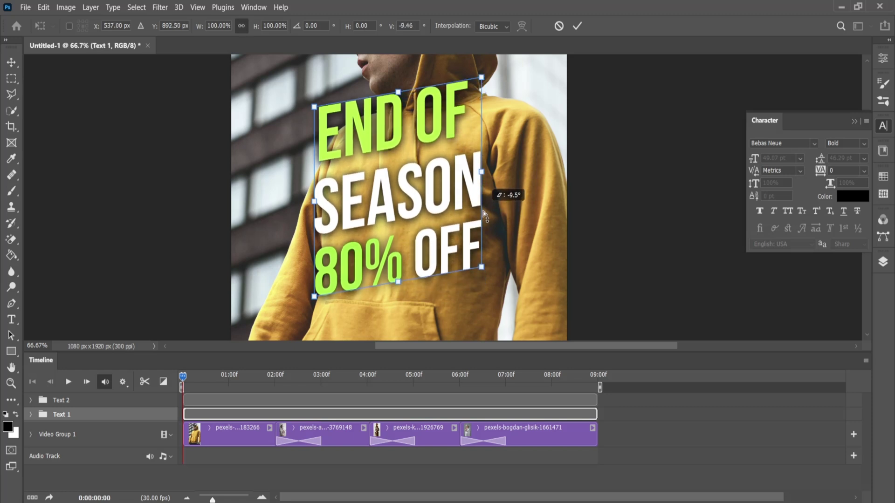
click(577, 26)
ctrl+alt+click(504, 199)
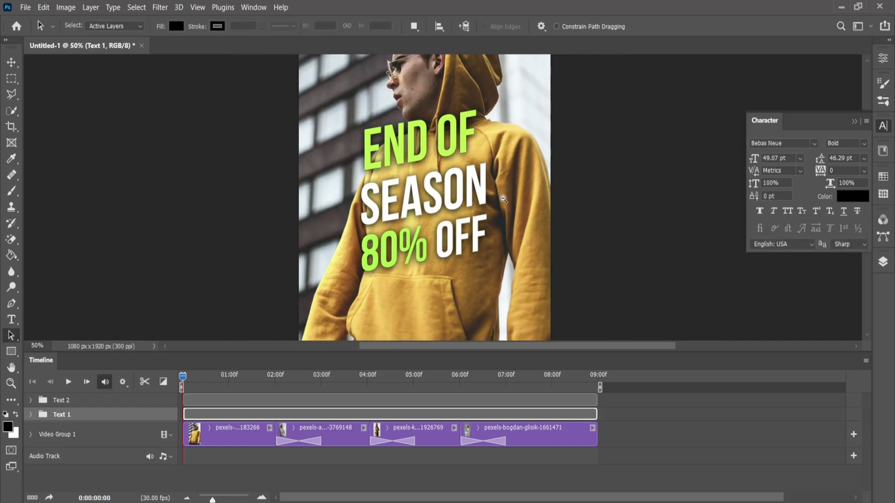
- Zoom out, zoom in twice, and pan to the top of the poster
alt+click(510, 193)
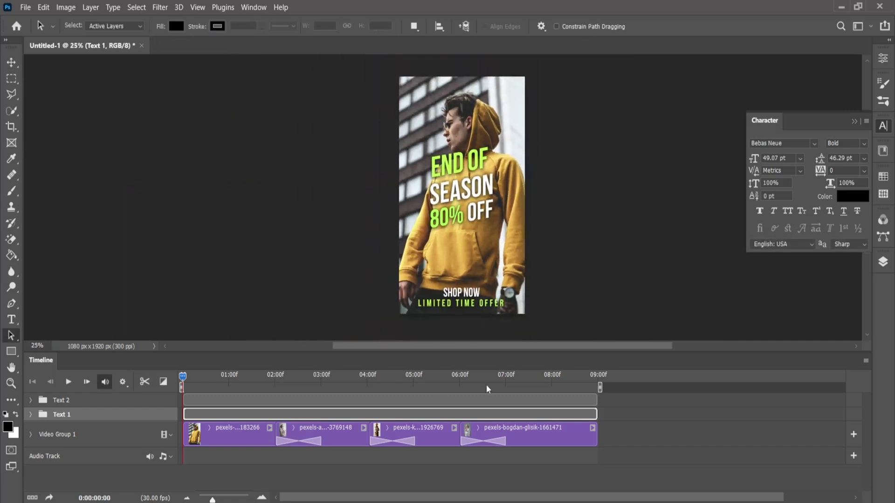
key(ctrl+plus)
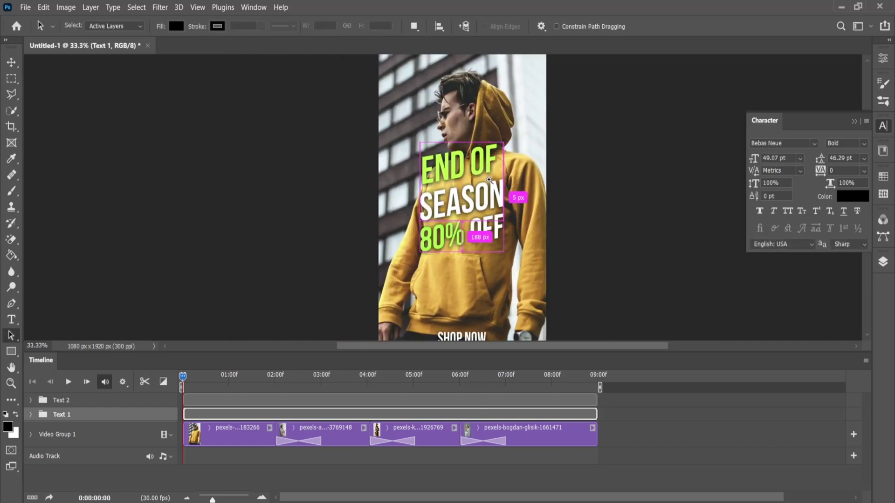
key(ctrl+plus)
drag(492, 233, 473, 322)
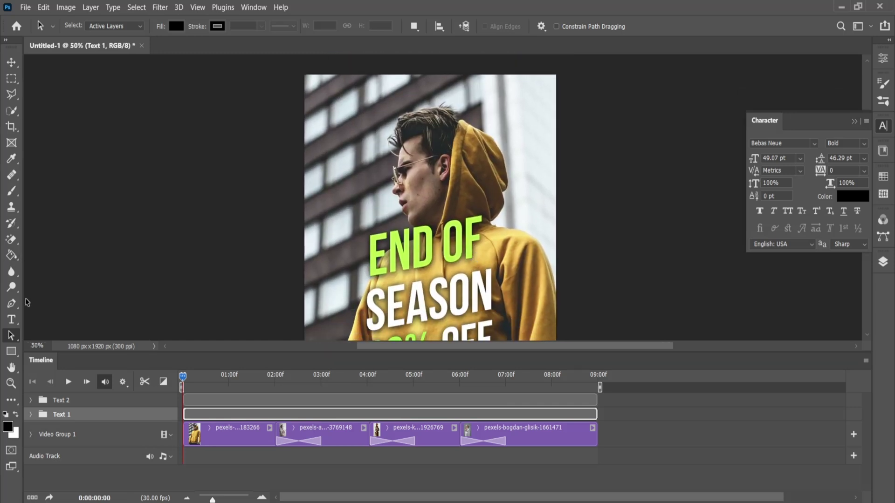
click(12, 351)
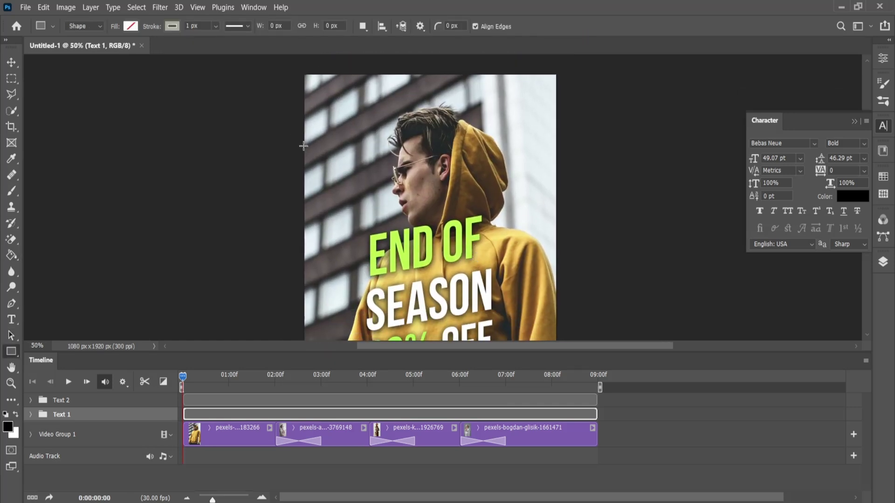
- Draw a full-width rectangle over the model's head with no stroke
drag(304, 146, 556, 211)
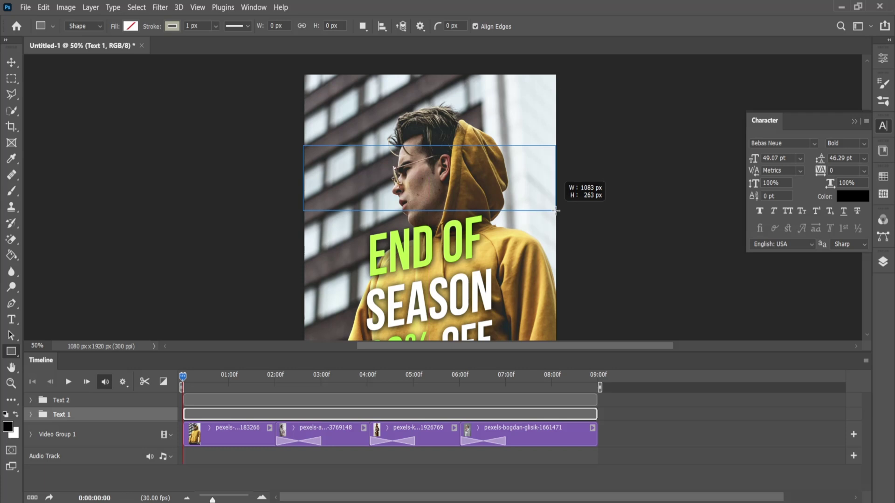
drag(556, 211, 556, 216)
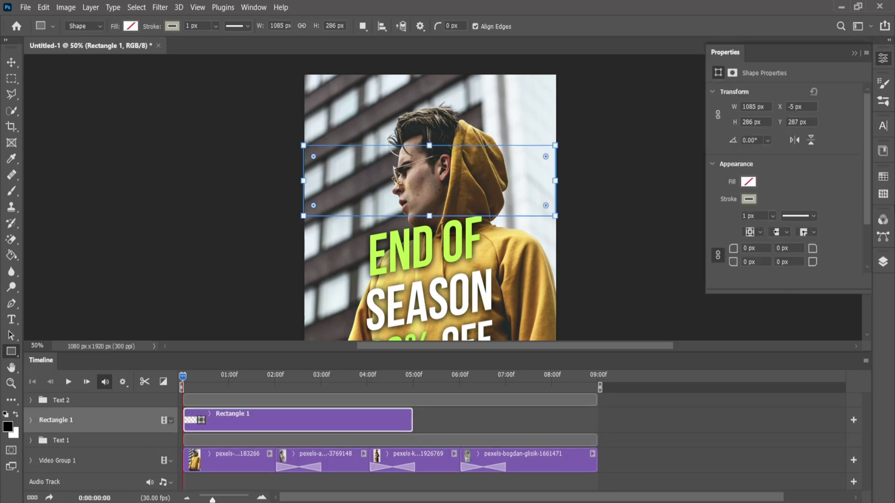
click(883, 262)
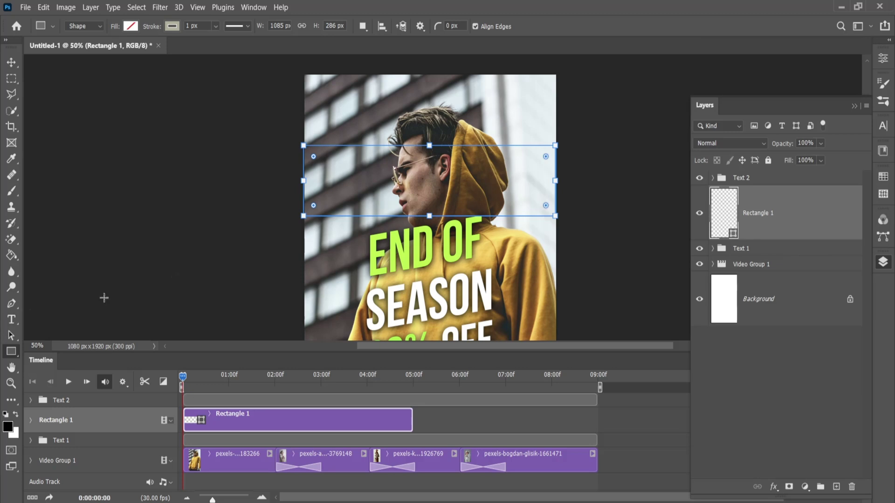
click(175, 28)
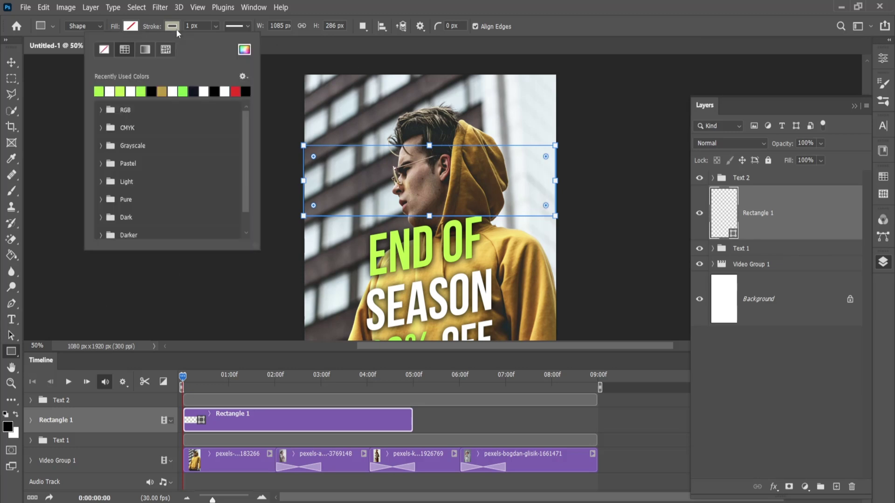
click(110, 55)
- Fill the rectangle vivid magenta (#ff009c) and duplicate it
click(132, 26)
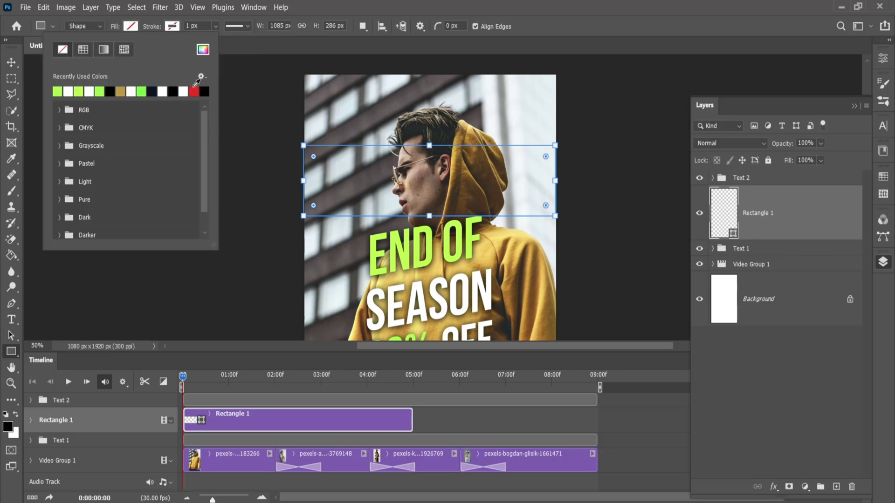
click(203, 49)
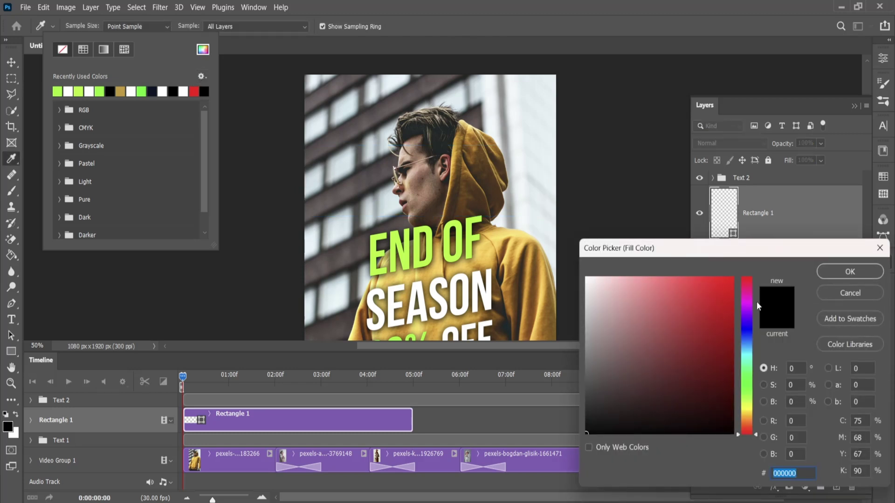
mouse_move(757, 307)
mouse_down()
mouse_move(757, 437)
mouse_move(755, 293)
mouse_up()
drag(693, 309, 742, 272)
click(826, 272)
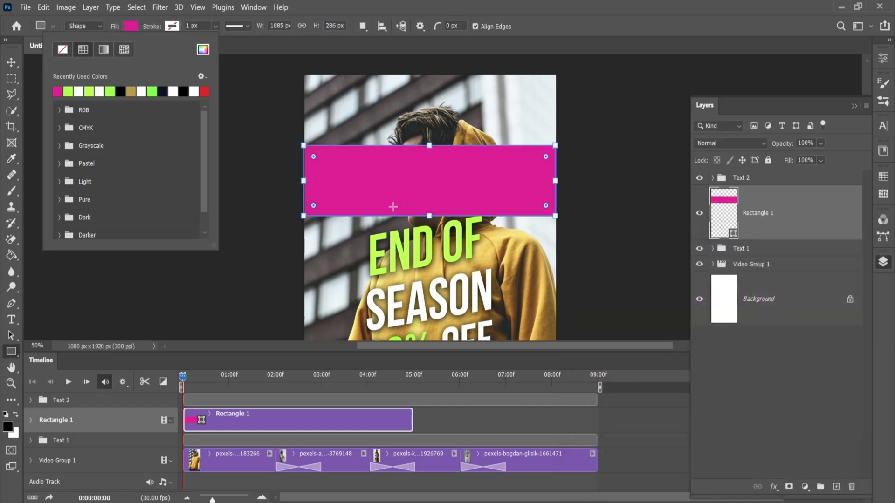
key(v)
key(ctrl+j)
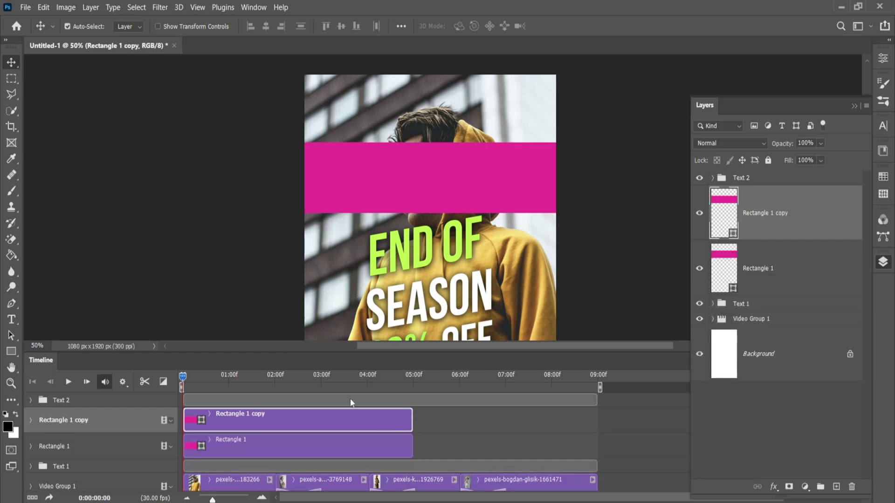
- Squash the copied band into a thin strip above the main band and move Text 2 below Rectangle
mouse_move(418, 190)
mouse_down()
mouse_move(421, 113)
mouse_move(420, 198)
mouse_up()
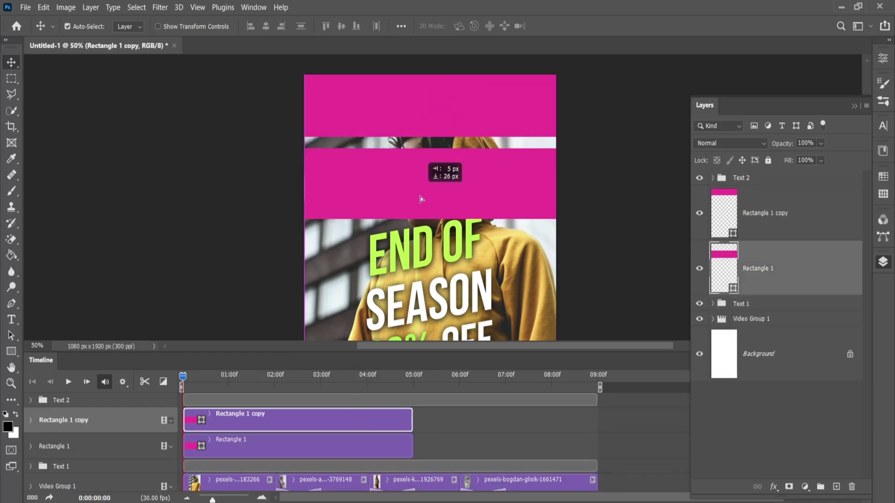
drag(440, 107, 443, 115)
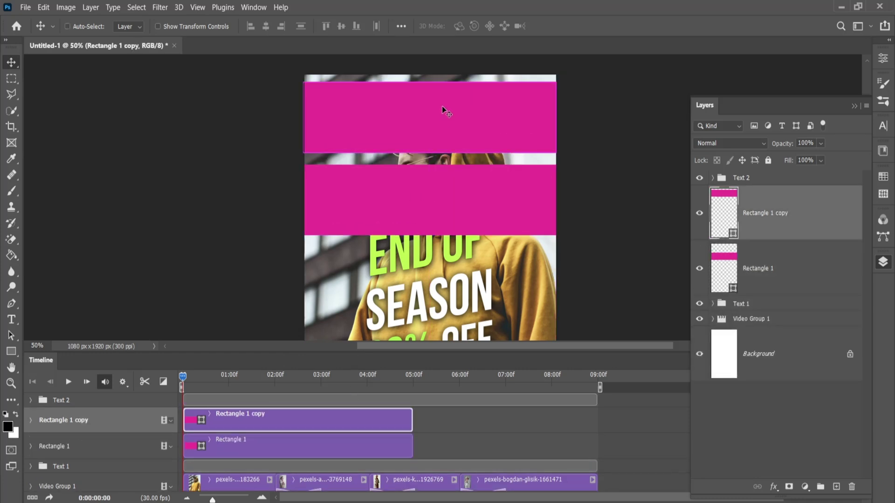
key(ctrl+t)
drag(432, 81, 449, 157)
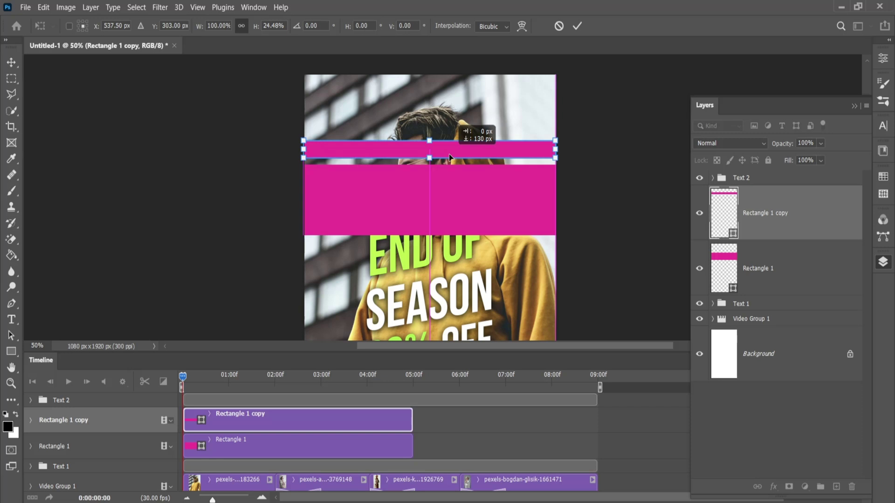
key(Down)
key(Down)
key(Down)
key(Down)
key(Down)
key(Down)
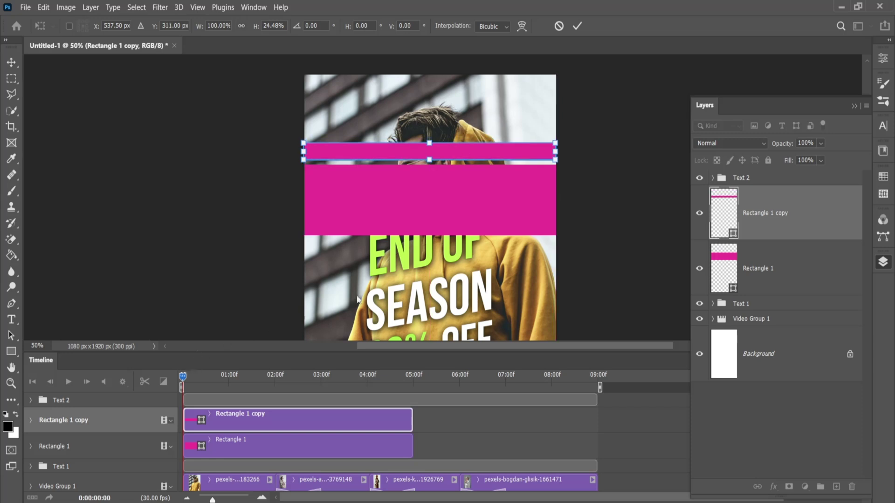
scroll(441, 255, down, 3)
scroll(443, 252, down, 2)
scroll(444, 253, up, 3)
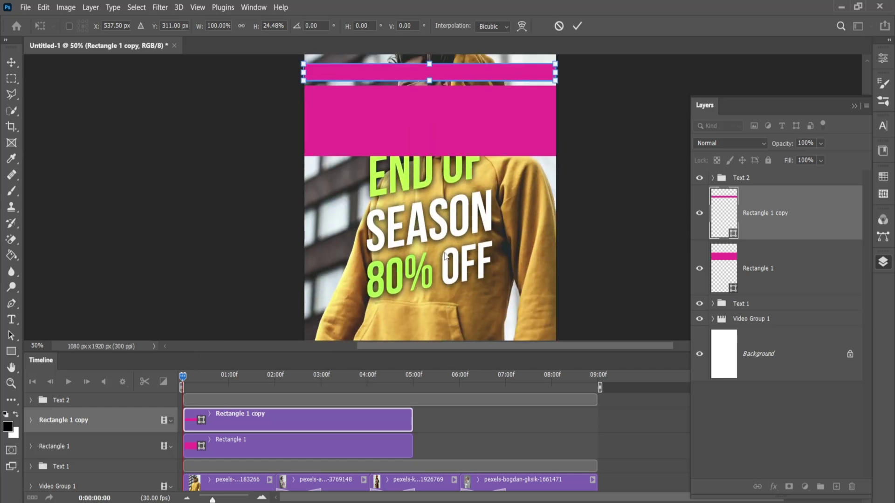
scroll(466, 233, up, 2)
click(577, 26)
scroll(467, 285, up, 3)
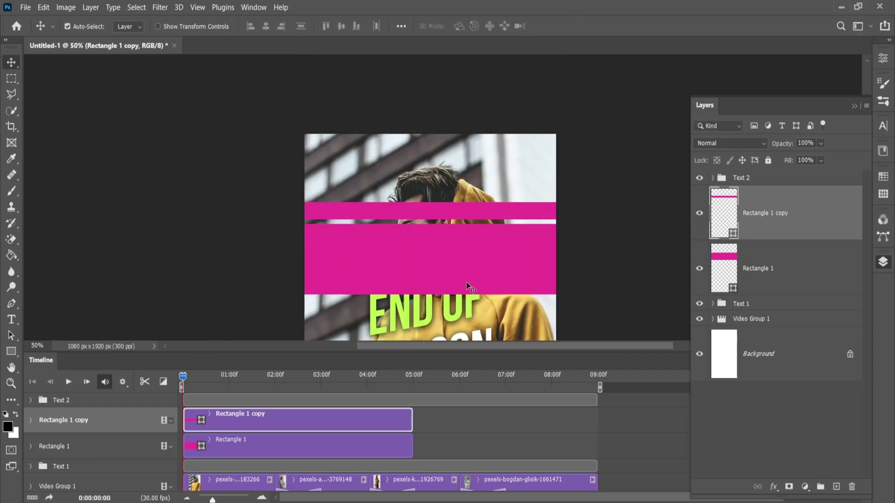
drag(748, 179, 756, 207)
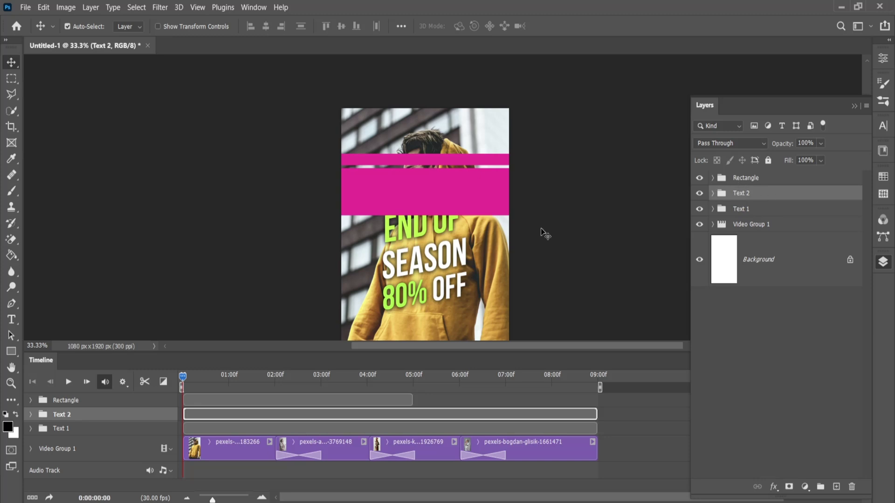
- Convert the Rectangle group into a smart object and skew the bands into a diagonal slant
click(699, 179)
right_click(736, 181)
click(793, 167)
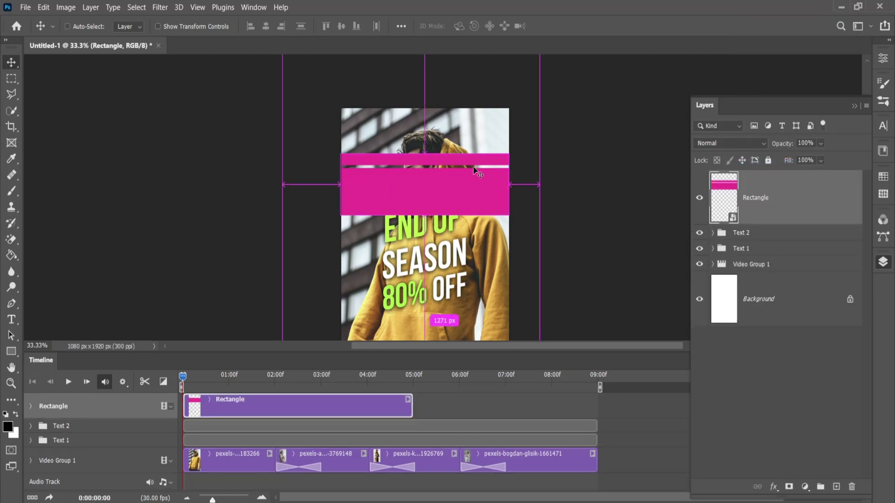
key(ctrl+t)
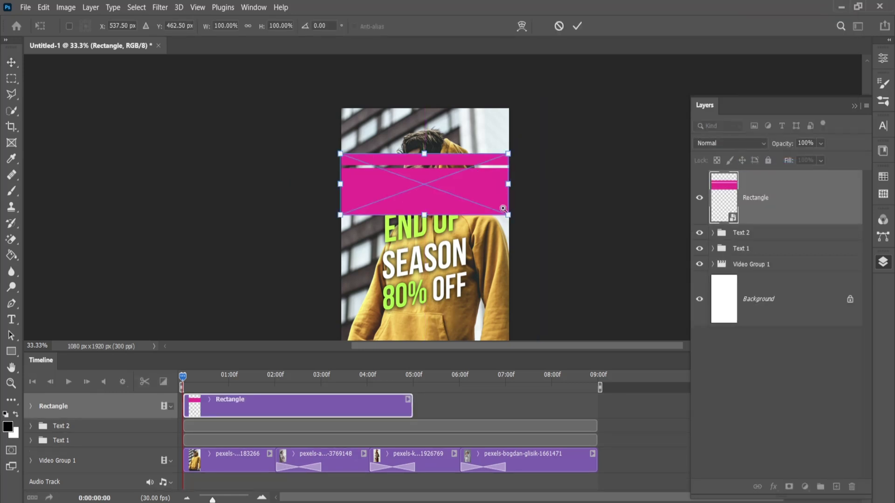
key(ctrl+plus)
key(ctrl+plus)
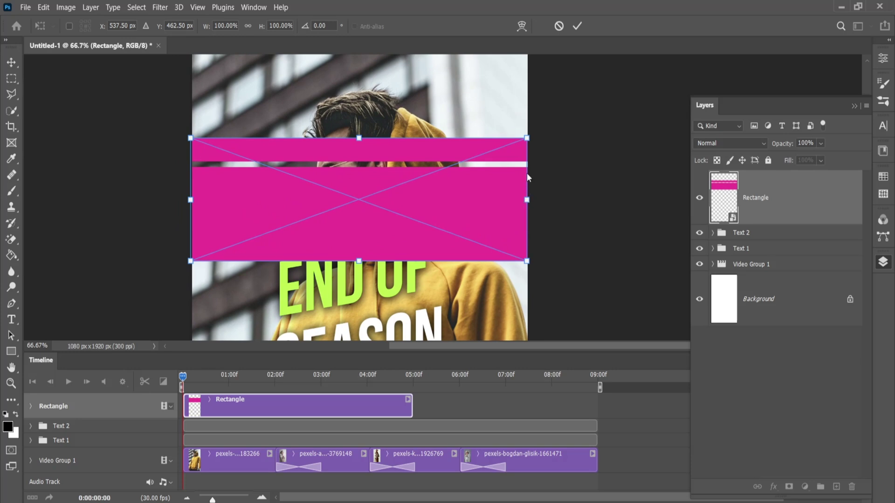
mouse_move(526, 161)
mouse_down()
mouse_move(527, 190)
mouse_move(528, 136)
mouse_up()
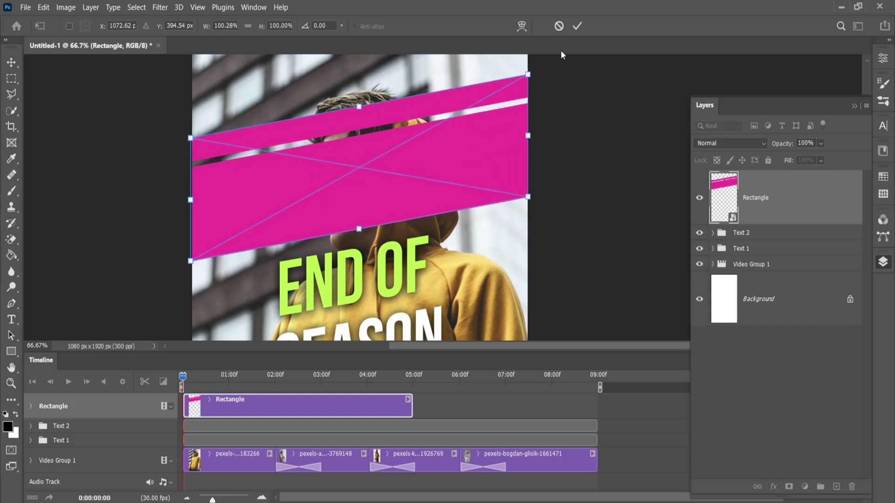
click(577, 26)
- Set the magenta bands to 45% opacity and nudge them slightly upward
scroll(657, 205, down, 1)
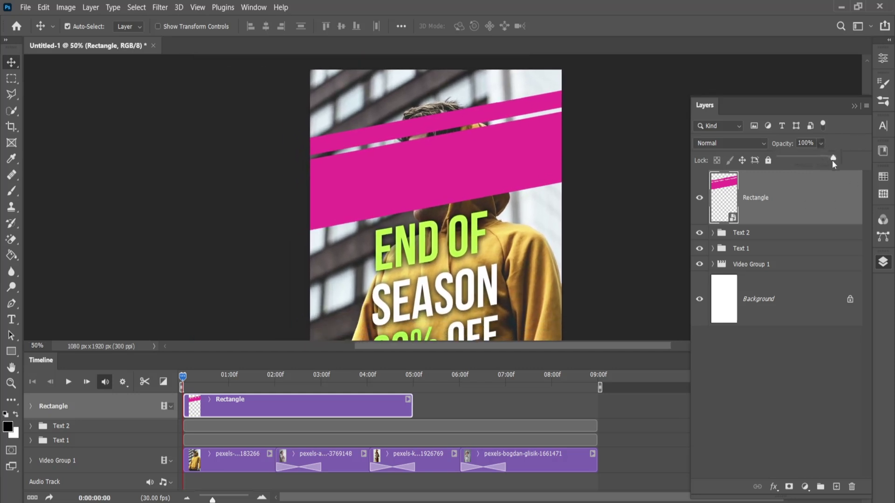
drag(833, 160, 805, 159)
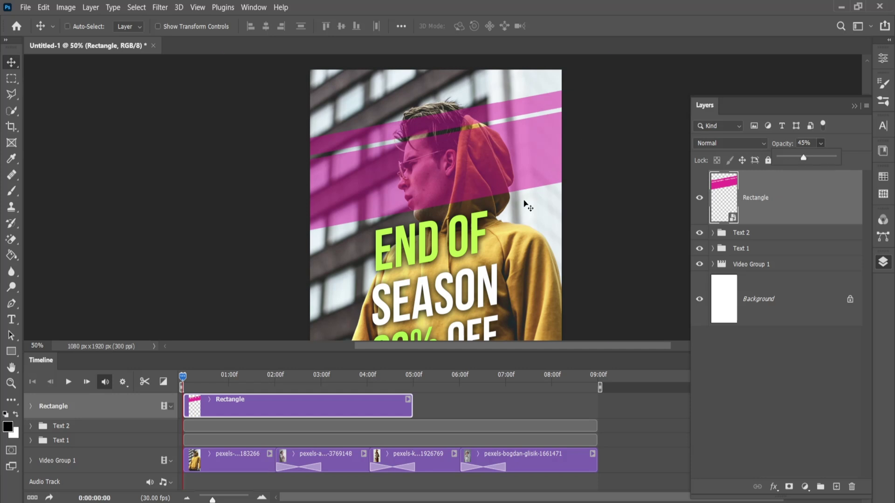
scroll(508, 202, down, 1)
drag(497, 197, 491, 181)
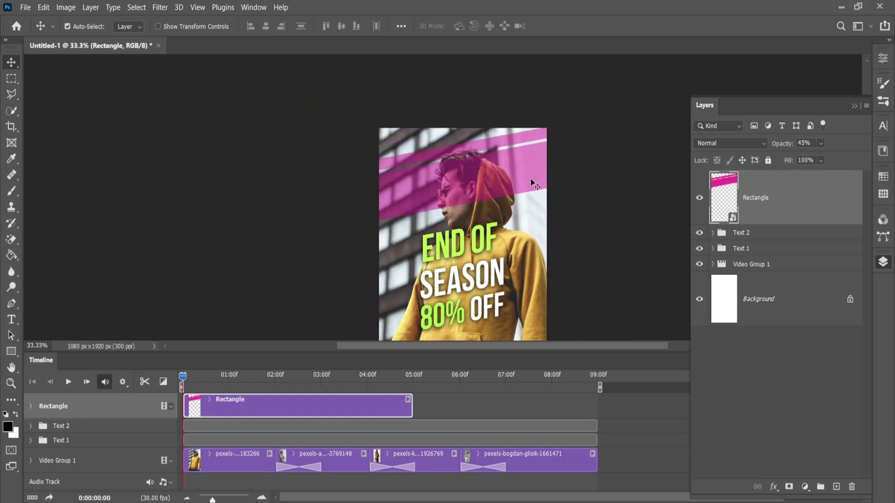
- Shift the translucent band higher to set its starting position on the Rectangle track
click(30, 407)
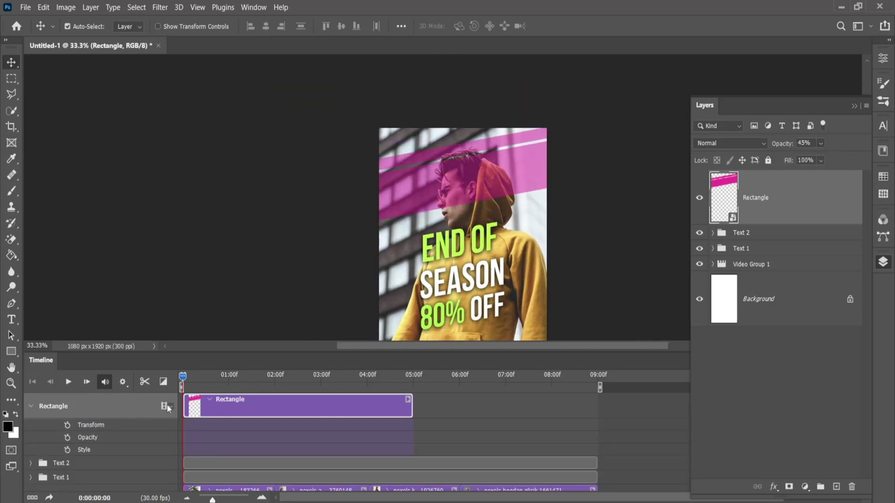
click(166, 406)
key(Escape)
mouse_move(457, 187)
mouse_down()
mouse_move(462, 177)
mouse_move(461, 187)
mouse_up()
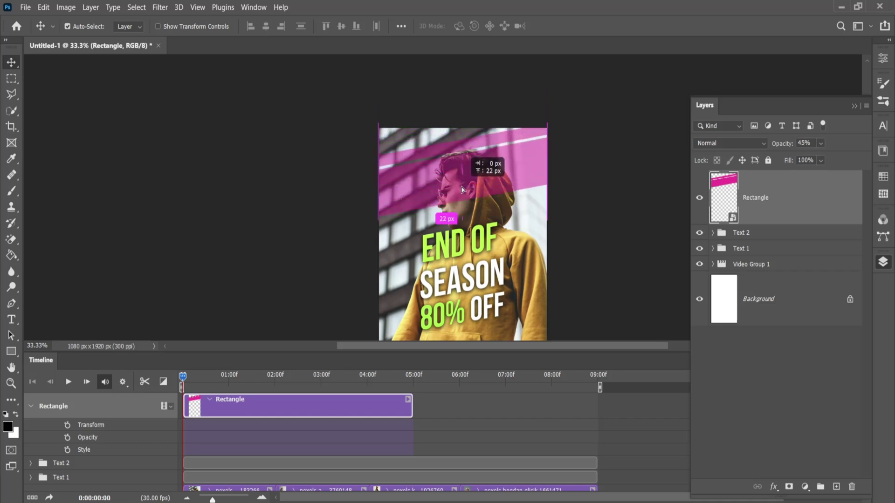
click(209, 400)
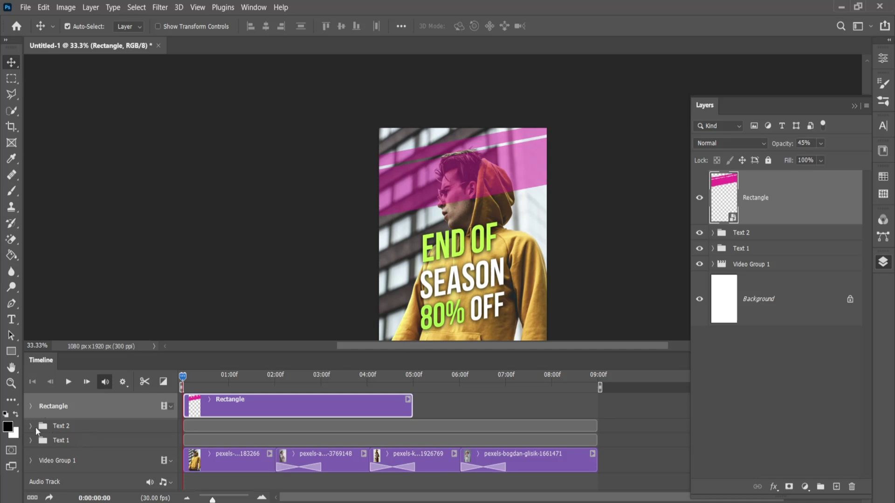
- Enable Transform keyframing and reposition the band at about 23 frames in
click(31, 407)
click(68, 425)
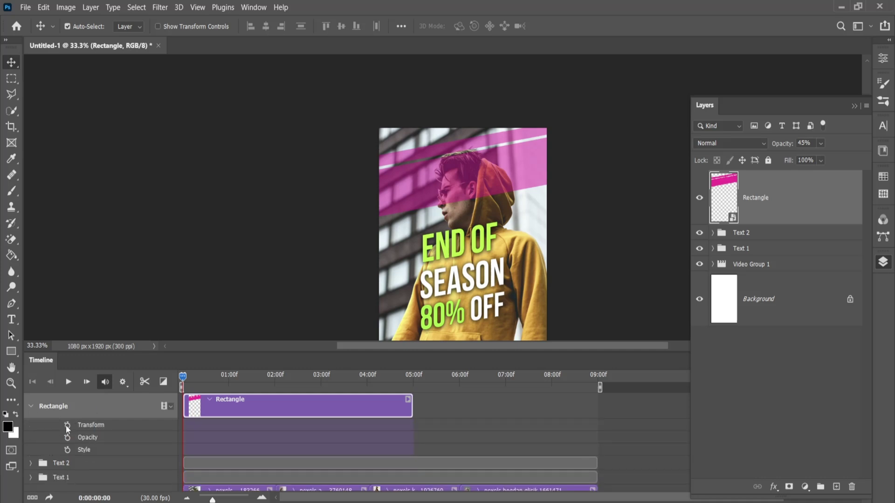
drag(183, 376, 225, 377)
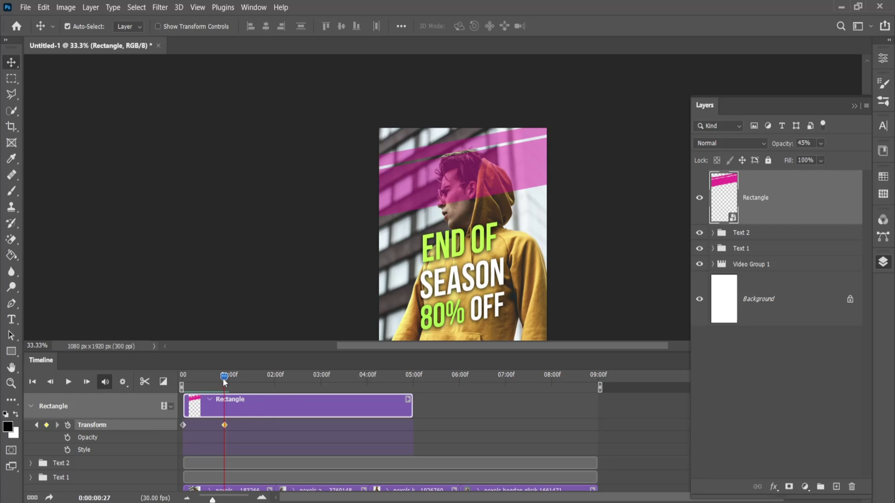
drag(476, 176, 471, 322)
mouse_move(513, 295)
mouse_down()
mouse_move(519, 127)
mouse_move(517, 216)
mouse_move(519, 203)
mouse_up()
- Keyframe the band at the poster bottom just before five seconds
mouse_move(224, 379)
mouse_down()
mouse_move(392, 390)
mouse_move(373, 395)
mouse_up()
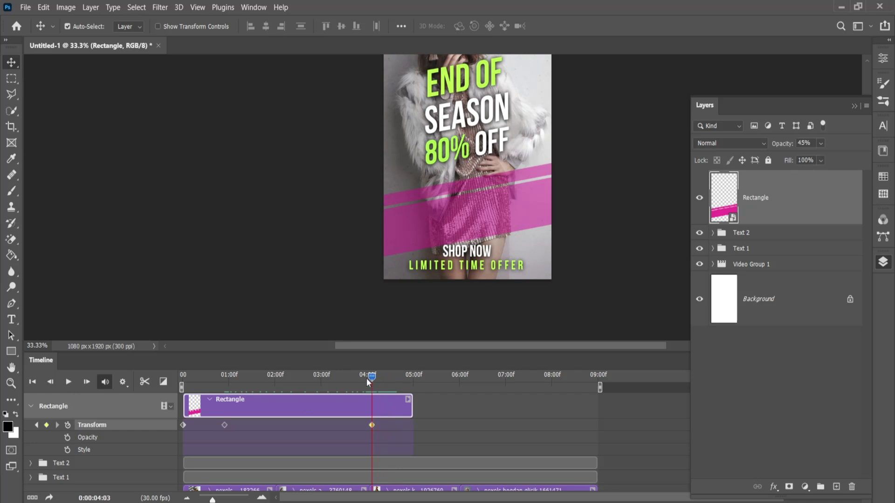
drag(372, 377, 409, 379)
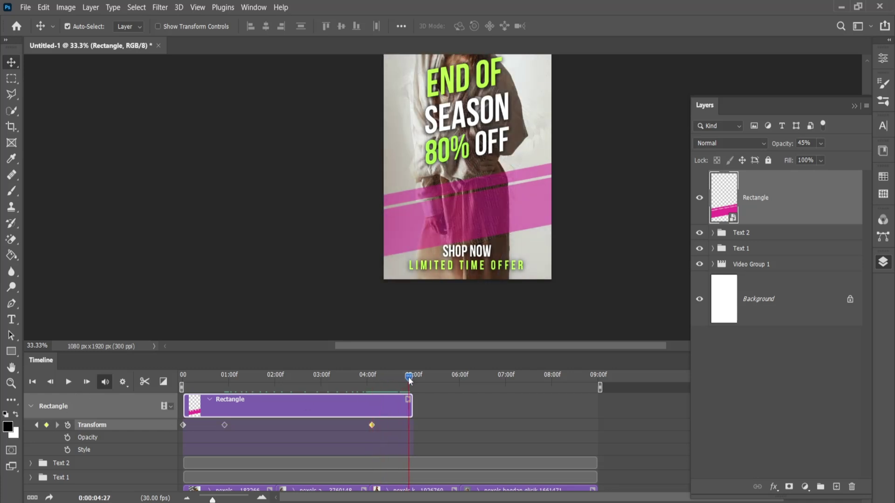
drag(485, 196, 487, 218)
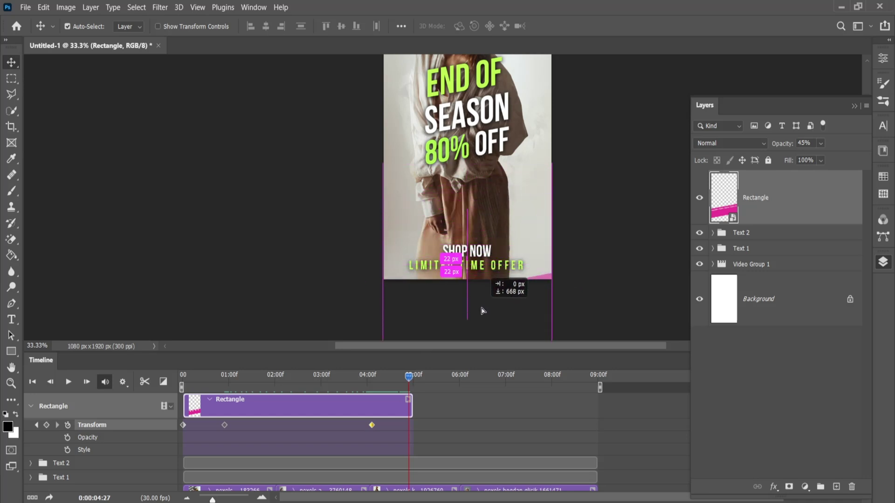
drag(487, 216, 485, 320)
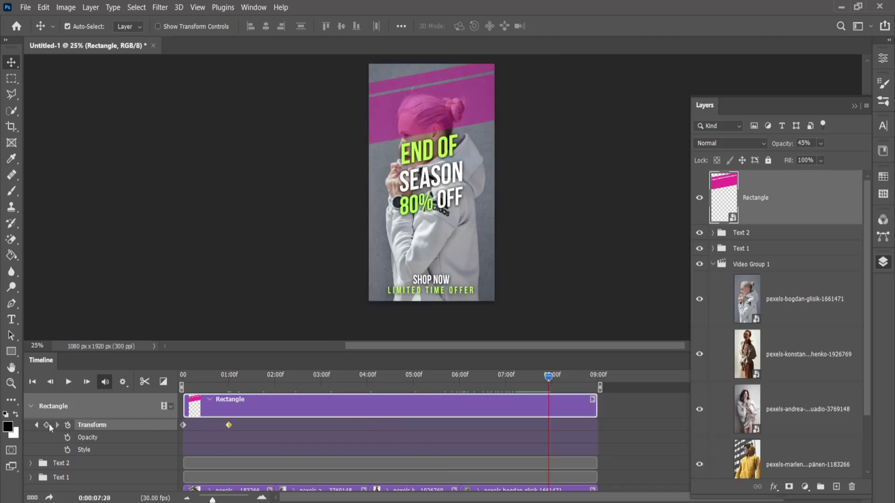
- Keyframe the band near the poster bottom at 7:28, then reposition it near nine seconds
click(47, 425)
drag(464, 112, 452, 269)
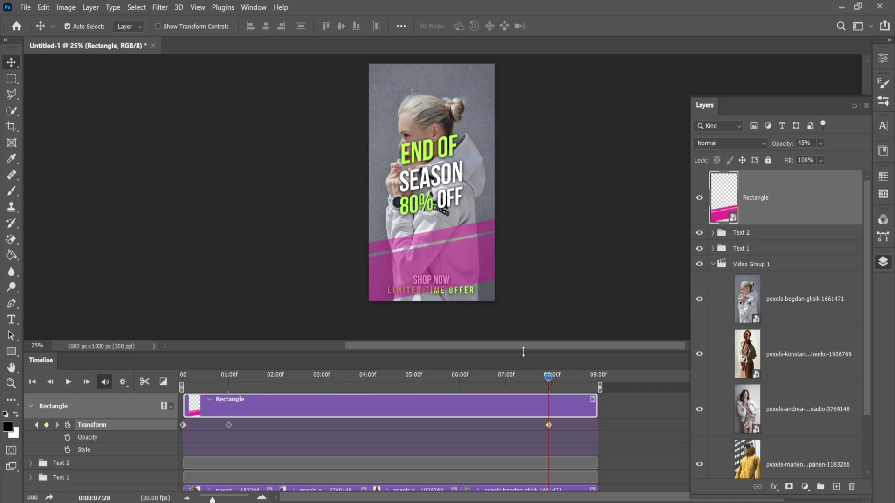
click(553, 380)
drag(555, 380, 567, 384)
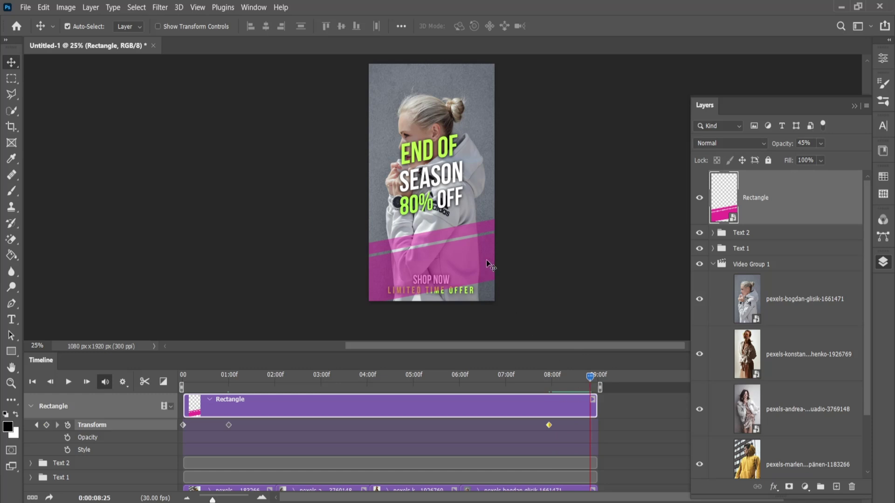
drag(487, 262, 490, 326)
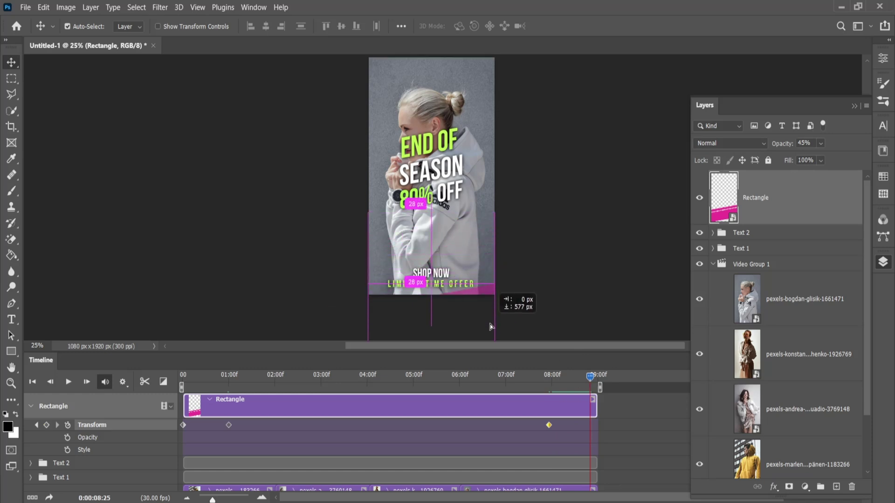
drag(490, 326, 483, 169)
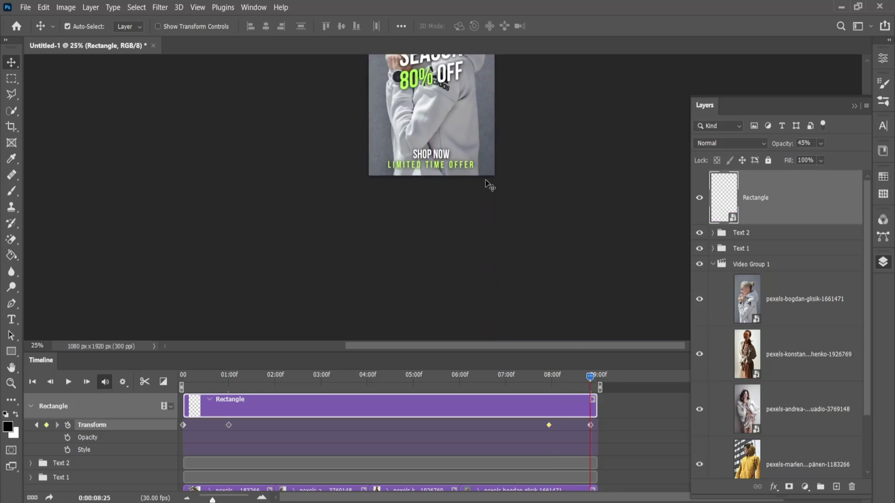
- Delete the stray keyframe, keyframe the band off the bottom at 9:00, and return to the start
scroll(485, 180, up, 1)
click(590, 425)
scroll(485, 302, up, 2)
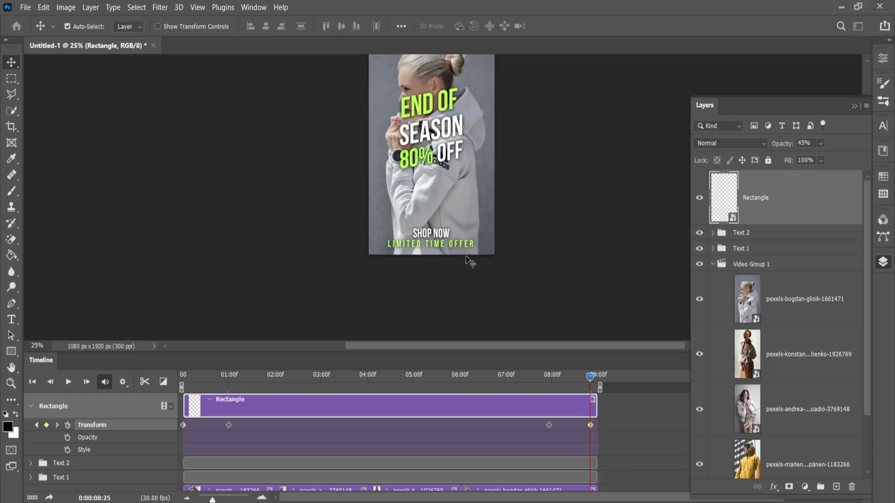
scroll(470, 256, up, 1)
drag(468, 292, 468, 260)
key(Delete)
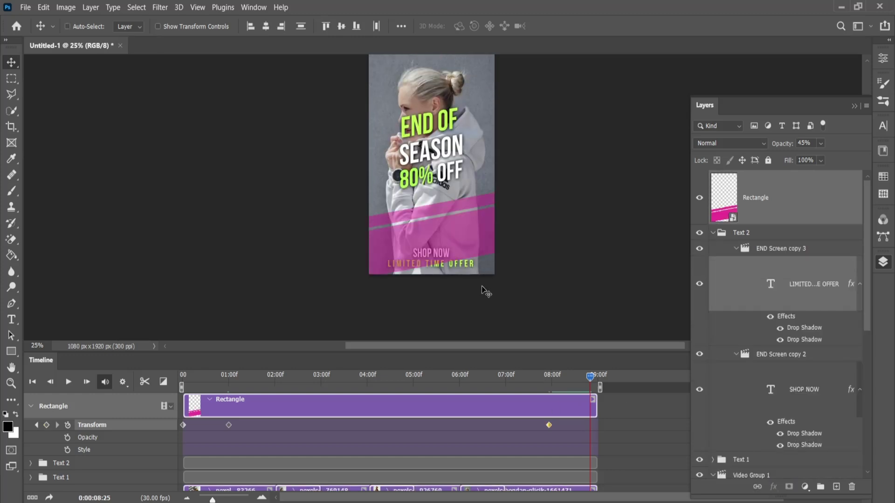
click(550, 425)
click(47, 425)
drag(447, 225, 460, 307)
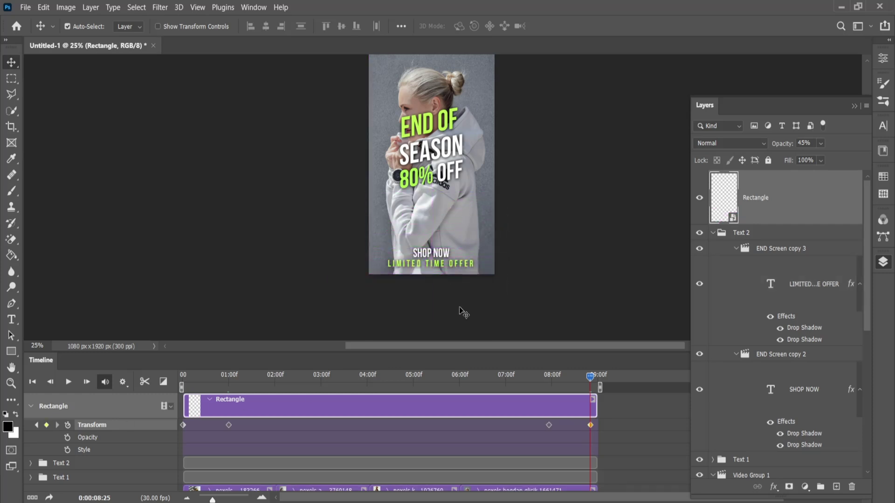
key(Home)
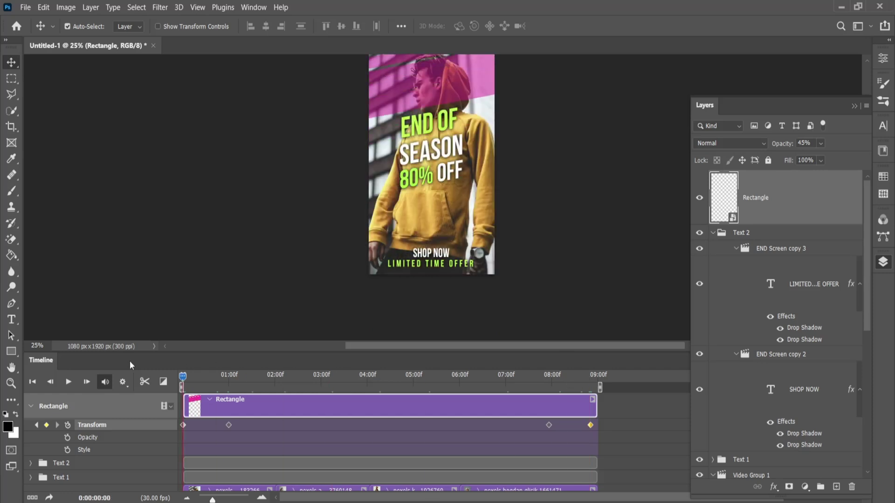
scroll(349, 251, up, 2)
- Preview the animation, then collapse the Text 2 and Video Group 1 groups in Layers
click(69, 382)
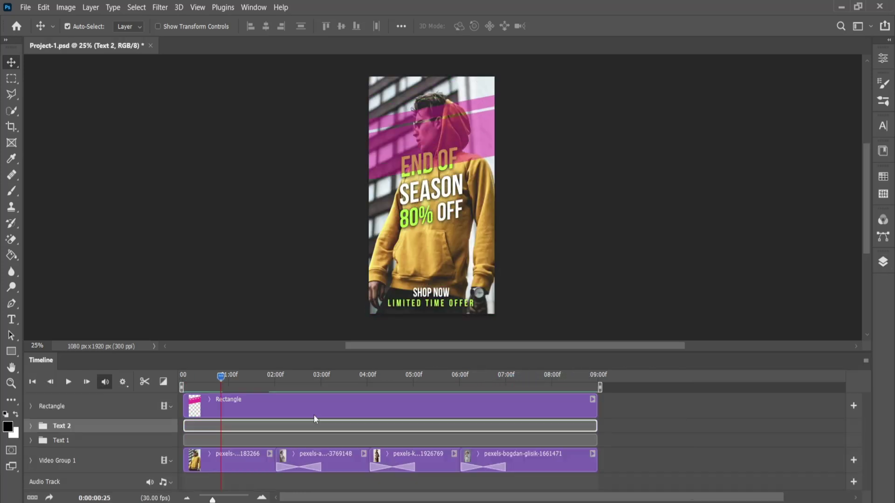
click(882, 260)
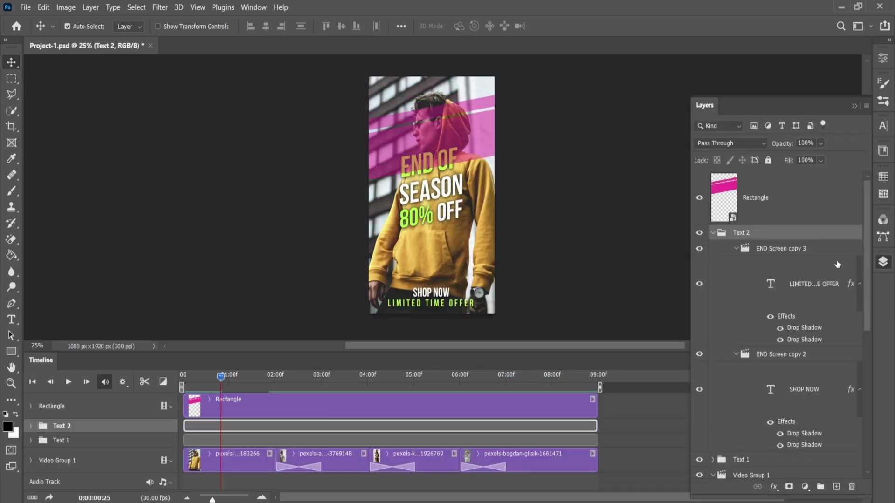
click(713, 233)
click(714, 265)
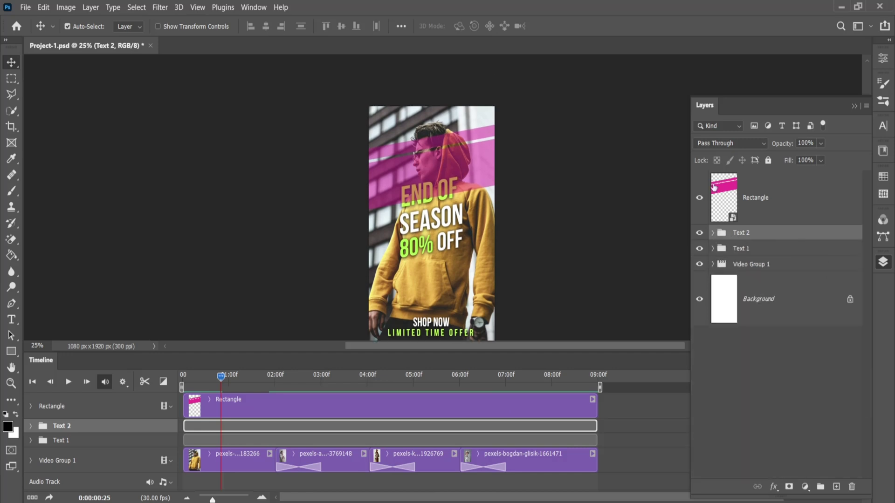
- Move Text 1 and Text 2 above the Rectangle layer and preview the nine-second loop
shift+click(749, 249)
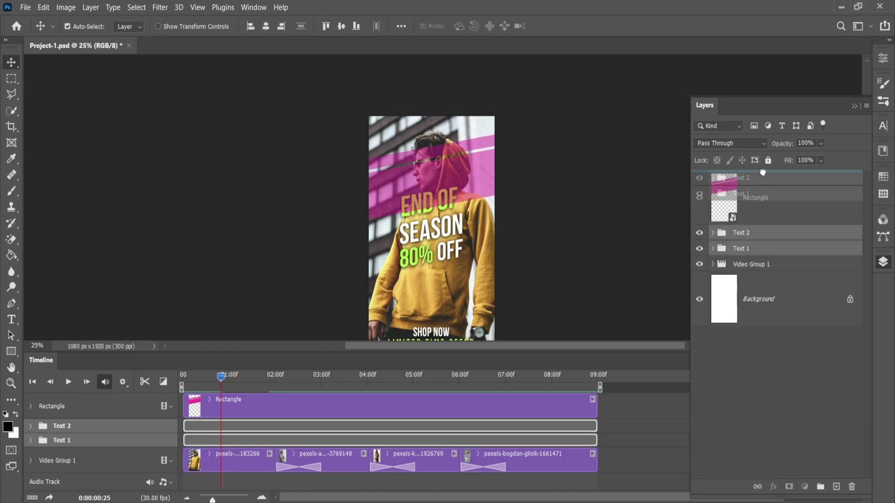
drag(767, 251, 764, 178)
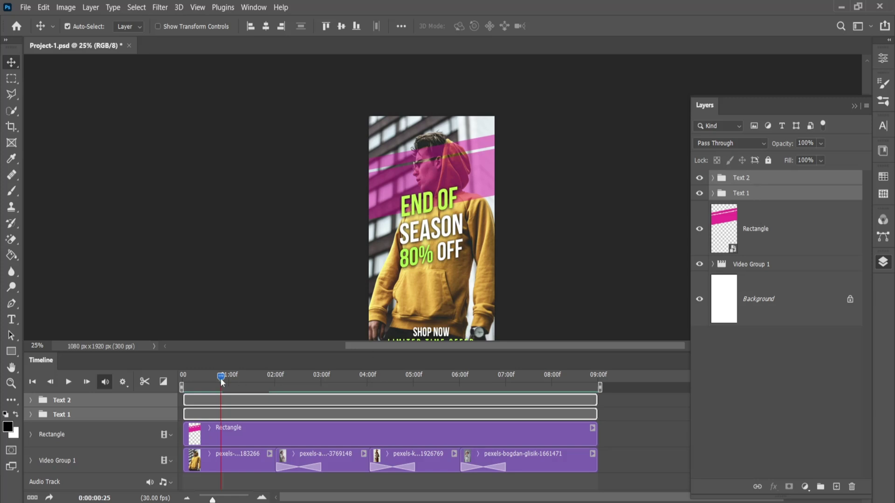
key(space)
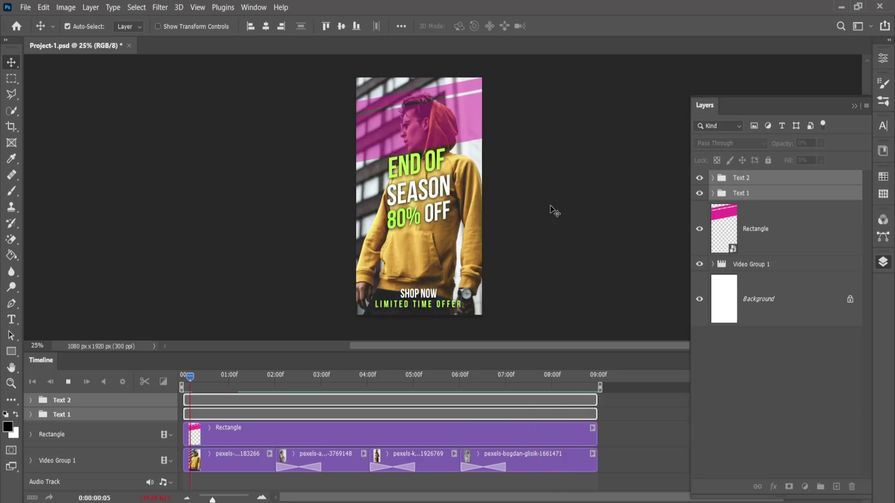
key(space)
- Render all frames to Project-1.mp4 as H.264 High Quality at 1080x1920
click(23, 7)
mouse_move(38, 190)
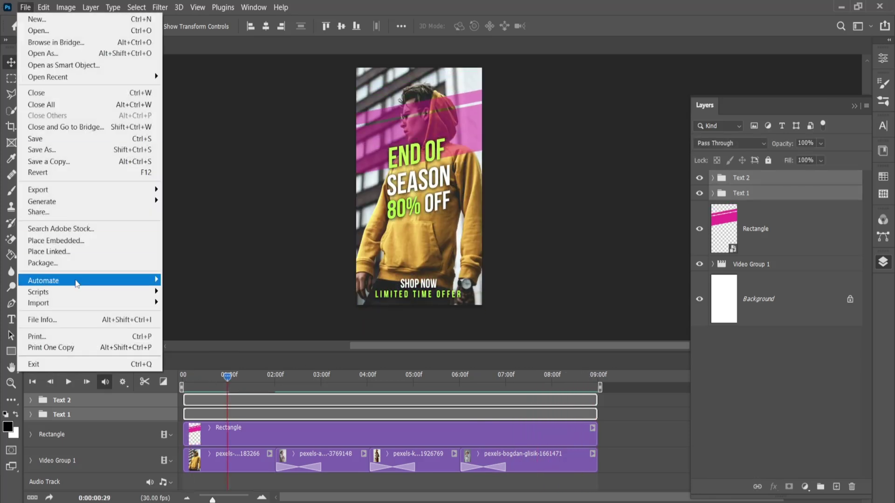
click(191, 358)
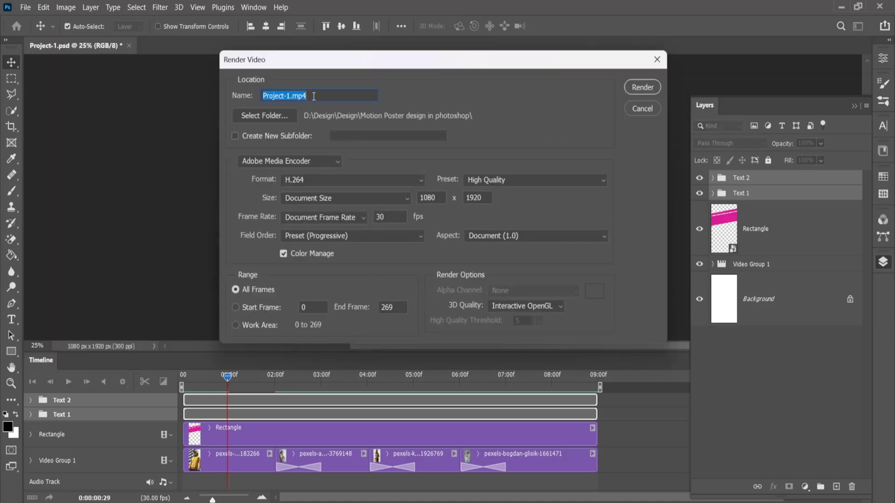
click(636, 88)
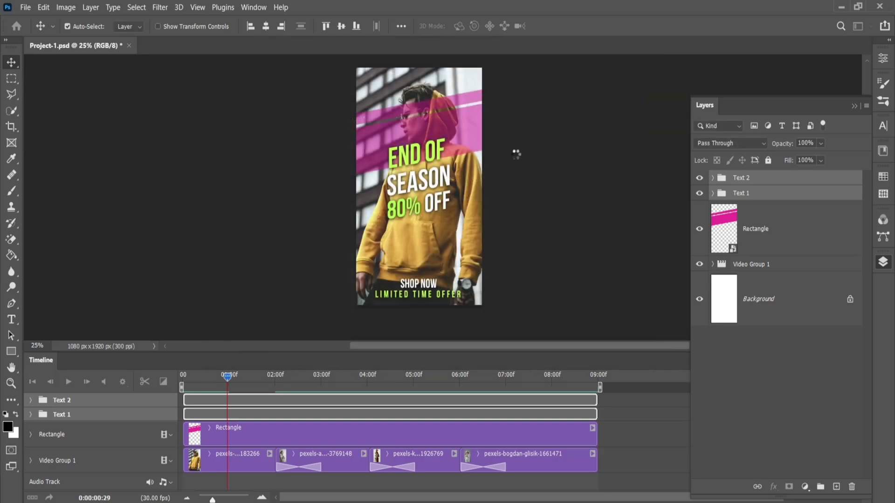